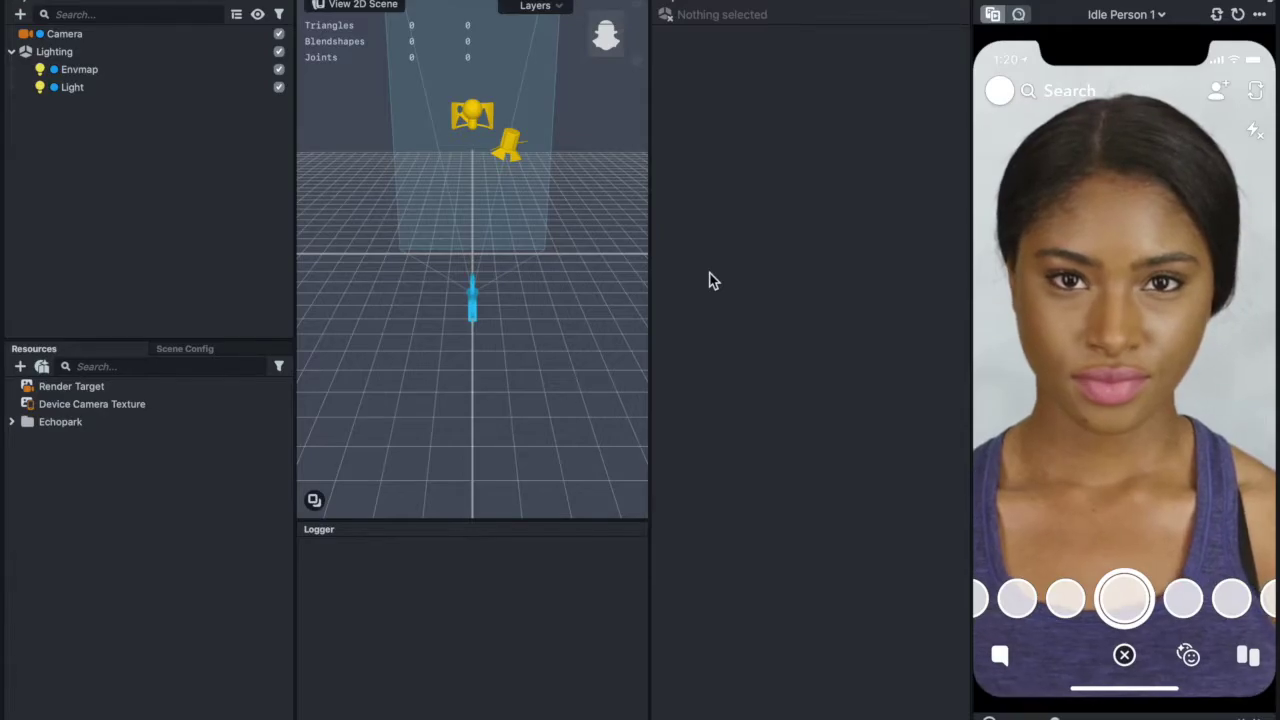
- Switch to the browser and review the introduction and Overview section of the Behavior helper script guide
{"action": "key", "text": "ctrl+Right"}
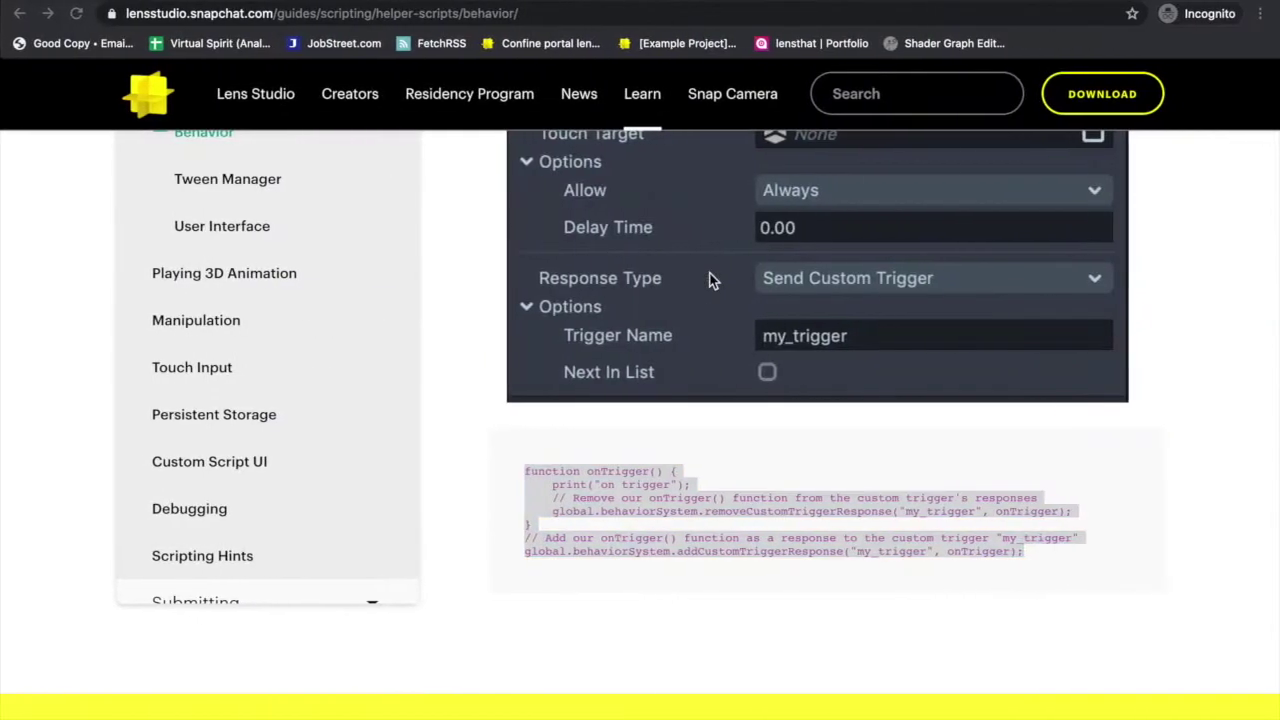
{"action": "scroll", "coordinate": [712, 280], "scroll_direction": "down", "scroll_amount": 15}
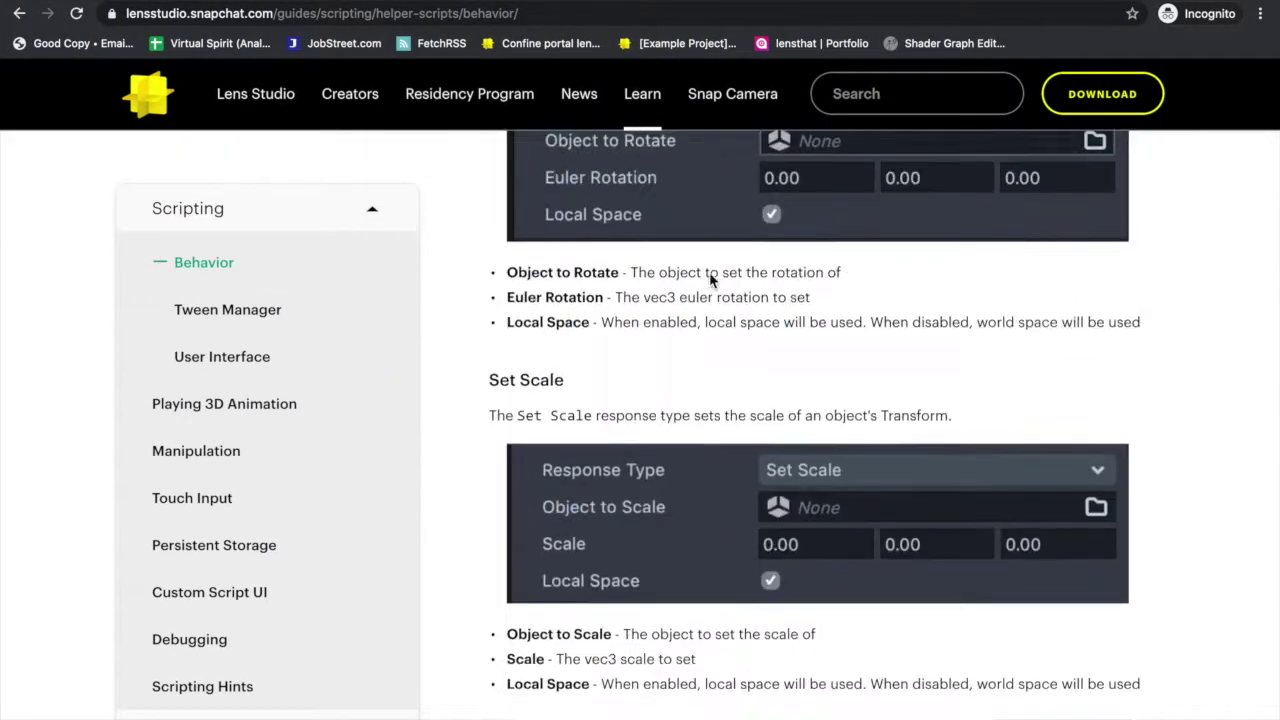
{"action": "scroll", "coordinate": [710, 278], "scroll_direction": "up", "scroll_amount": 20}
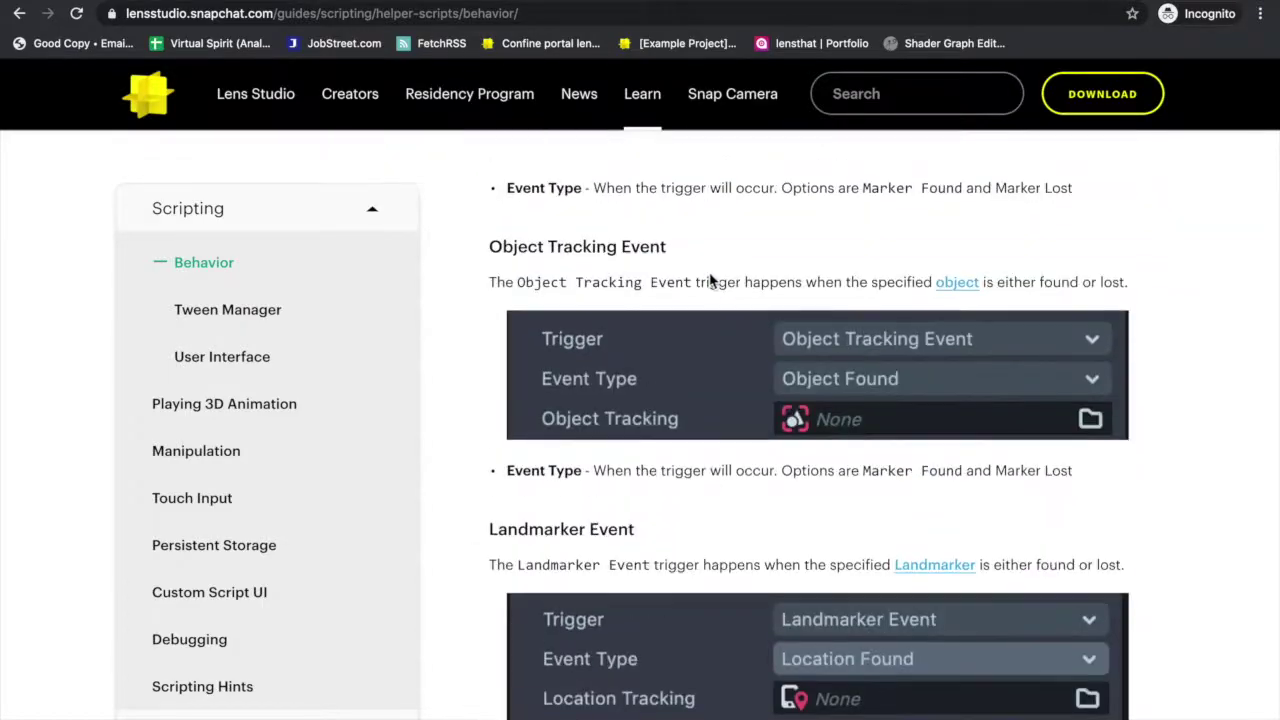
{"action": "scroll", "coordinate": [490, 140], "scroll_direction": "up", "scroll_amount": 1}
{"action": "scroll", "coordinate": [490, 140], "scroll_direction": "down", "scroll_amount": 8}
{"action": "scroll", "coordinate": [490, 140], "scroll_direction": "up", "scroll_amount": 15}
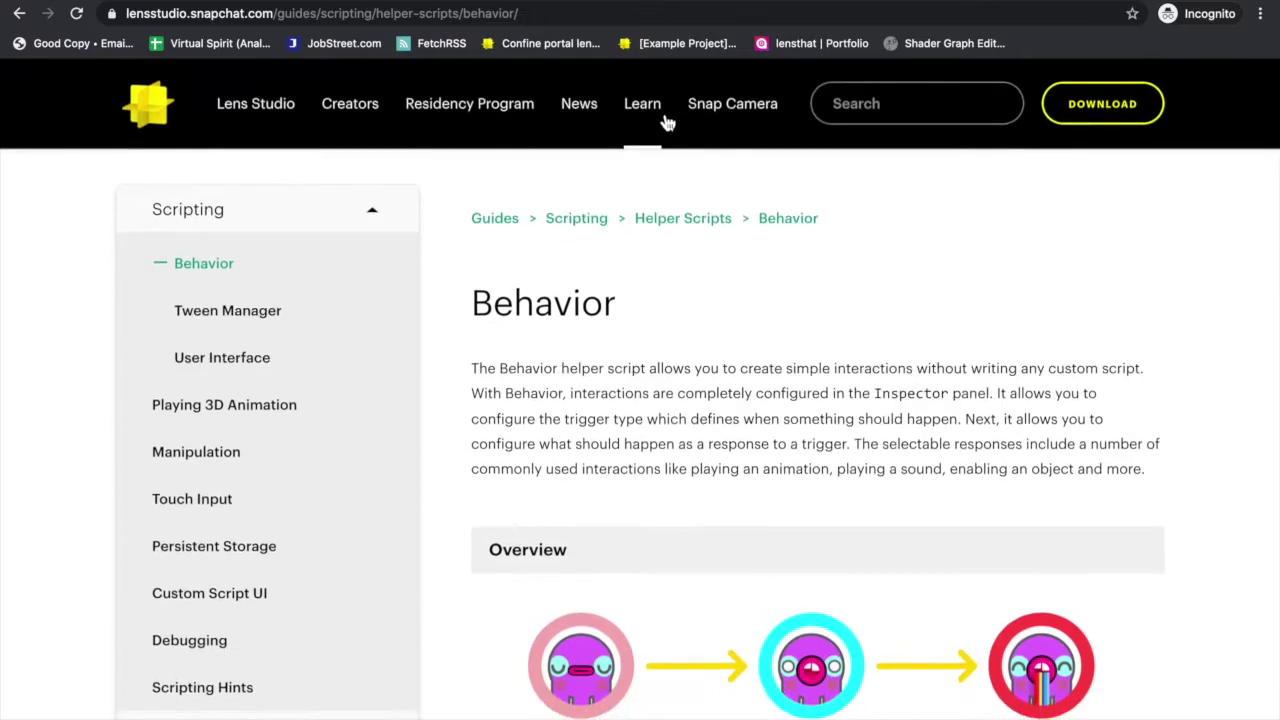
{"action": "mouse_move", "coordinate": [667, 121]}
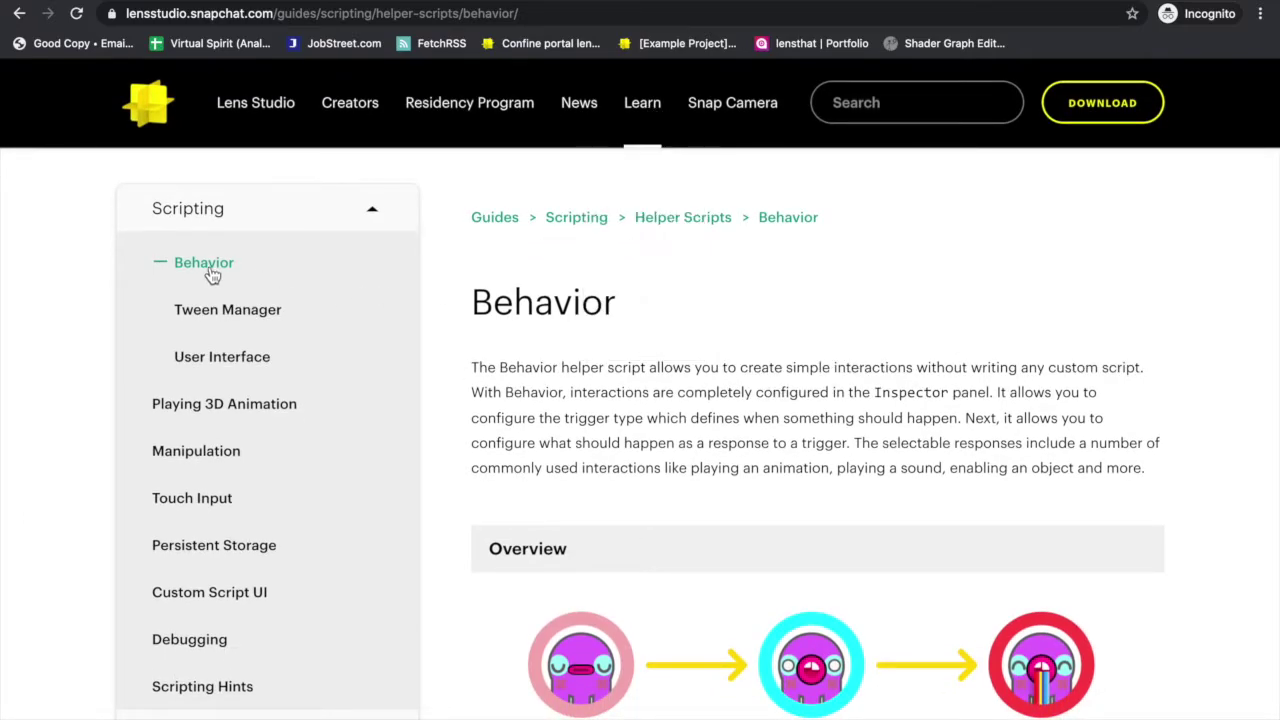
{"action": "scroll", "coordinate": [664, 428], "scroll_direction": "down", "scroll_amount": 1}
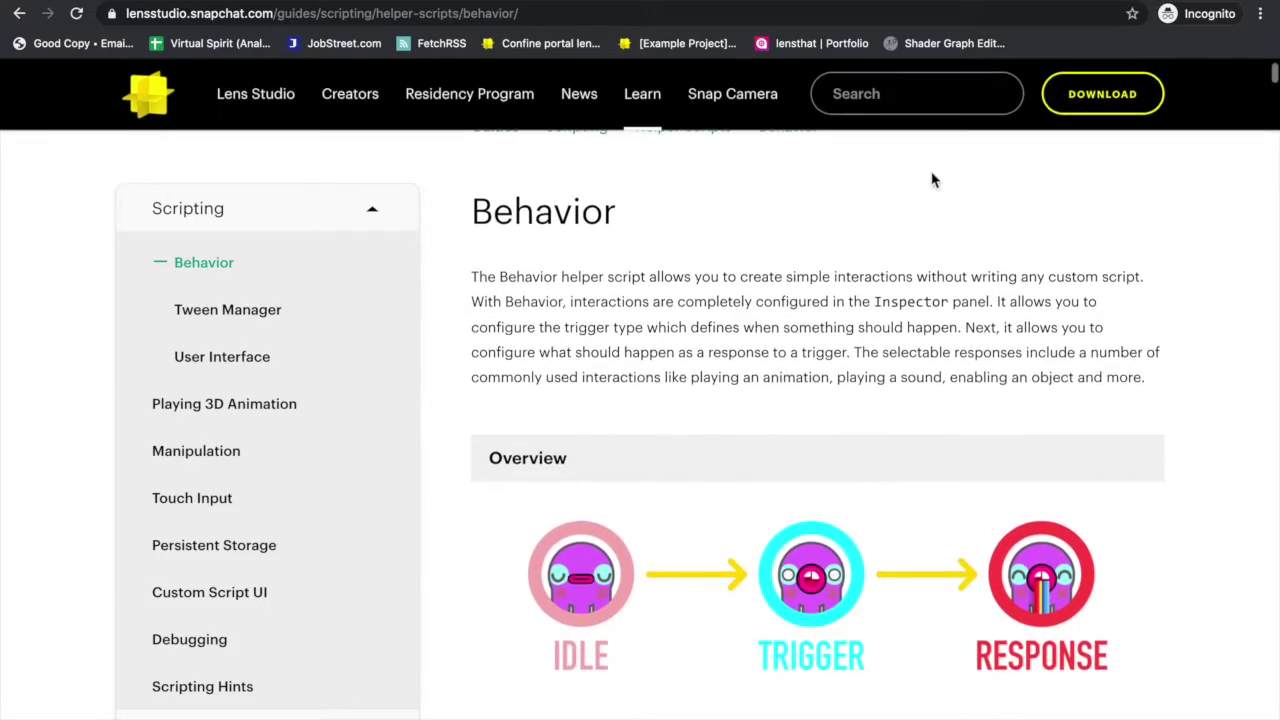
{"action": "scroll", "coordinate": [436, 437], "scroll_direction": "down", "scroll_amount": 1}
{"action": "scroll", "coordinate": [436, 437], "scroll_direction": "down", "scroll_amount": 3}
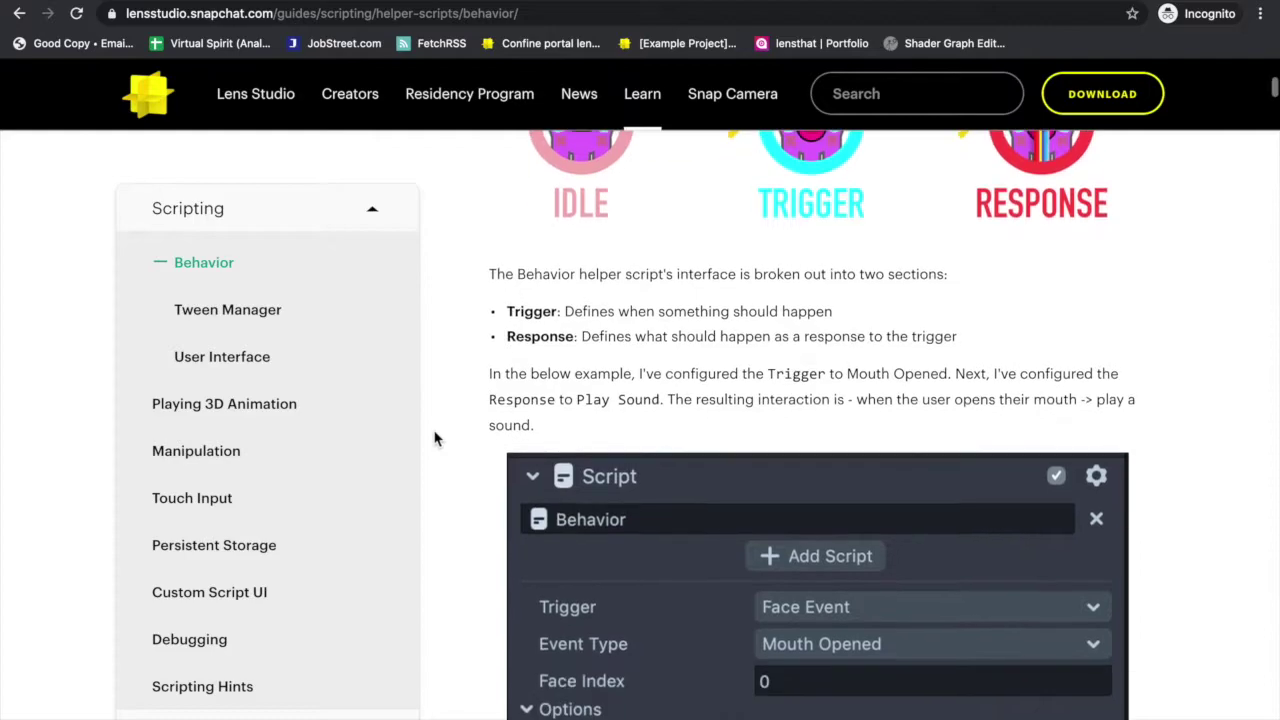
{"action": "scroll", "coordinate": [436, 437], "scroll_direction": "up", "scroll_amount": 5}
{"action": "scroll", "coordinate": [436, 437], "scroll_direction": "down", "scroll_amount": 1}
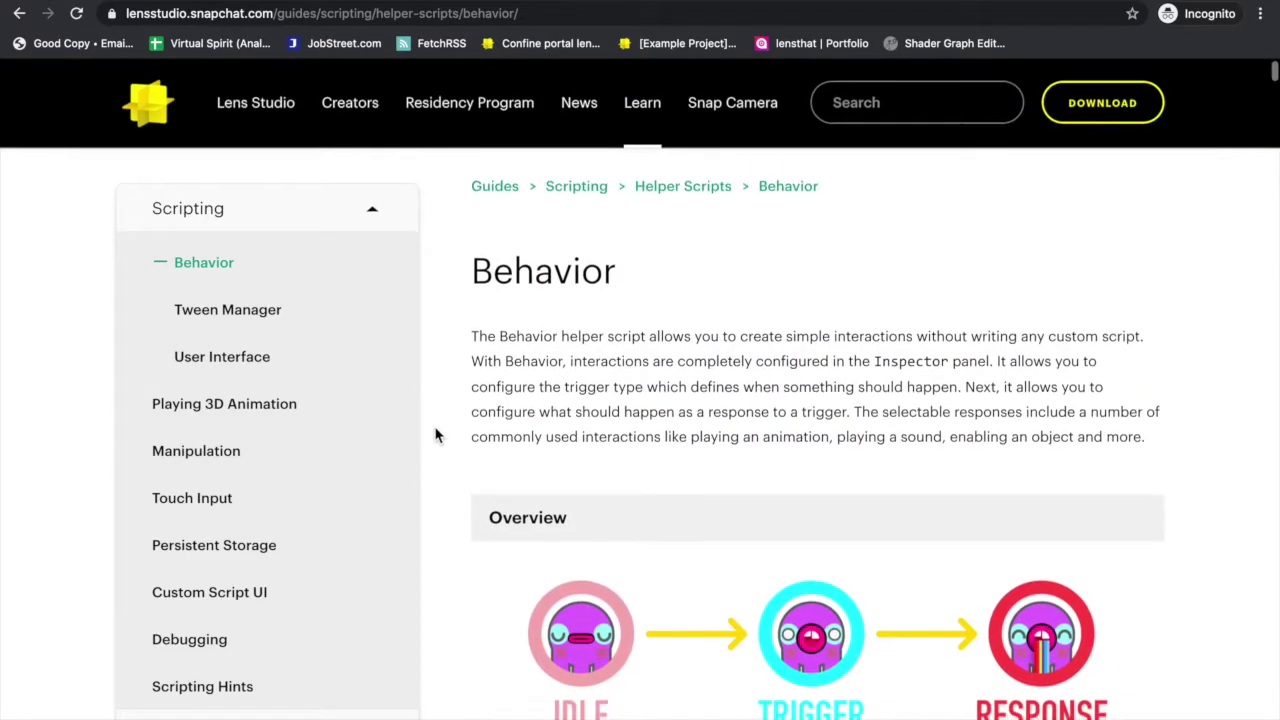
{"action": "scroll", "coordinate": [436, 436], "scroll_direction": "down", "scroll_amount": 1}
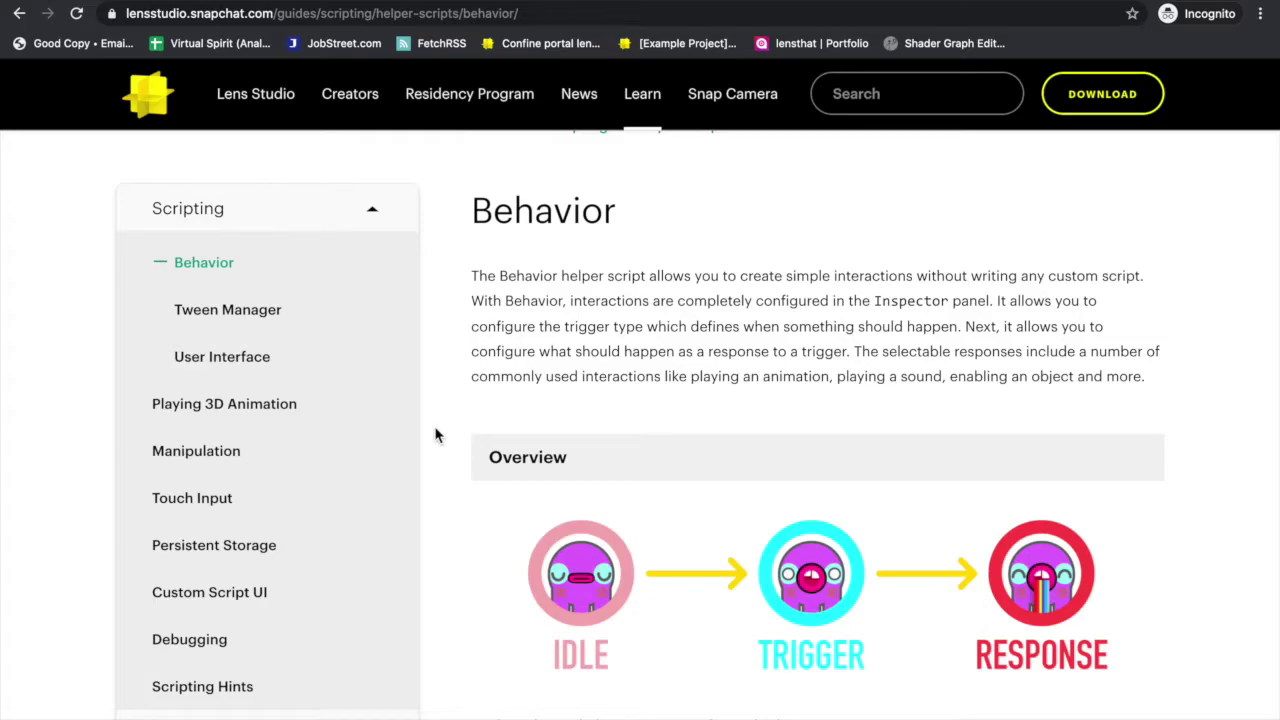
- Browse the guide's trigger types, response types and script examples, ending at the Send Custom Trigger response
{"action": "scroll", "coordinate": [443, 420], "scroll_direction": "down", "scroll_amount": 20}
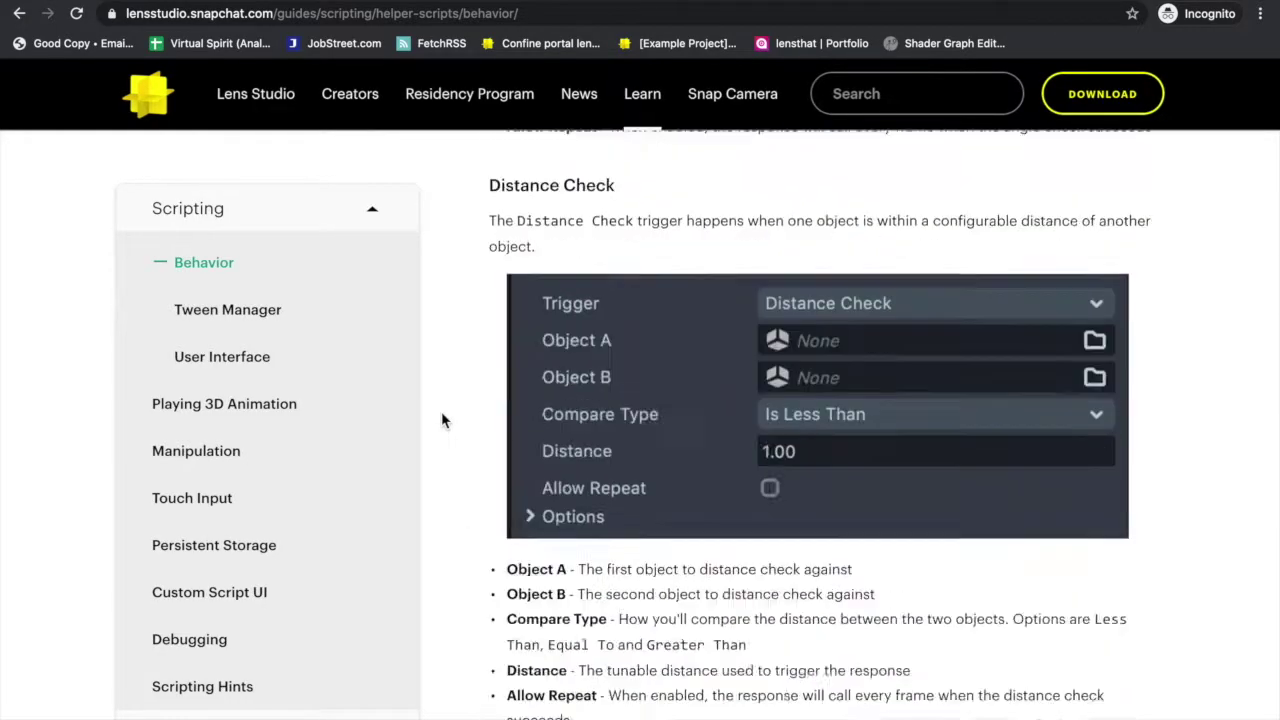
{"action": "scroll", "coordinate": [443, 420], "scroll_direction": "down", "scroll_amount": 20}
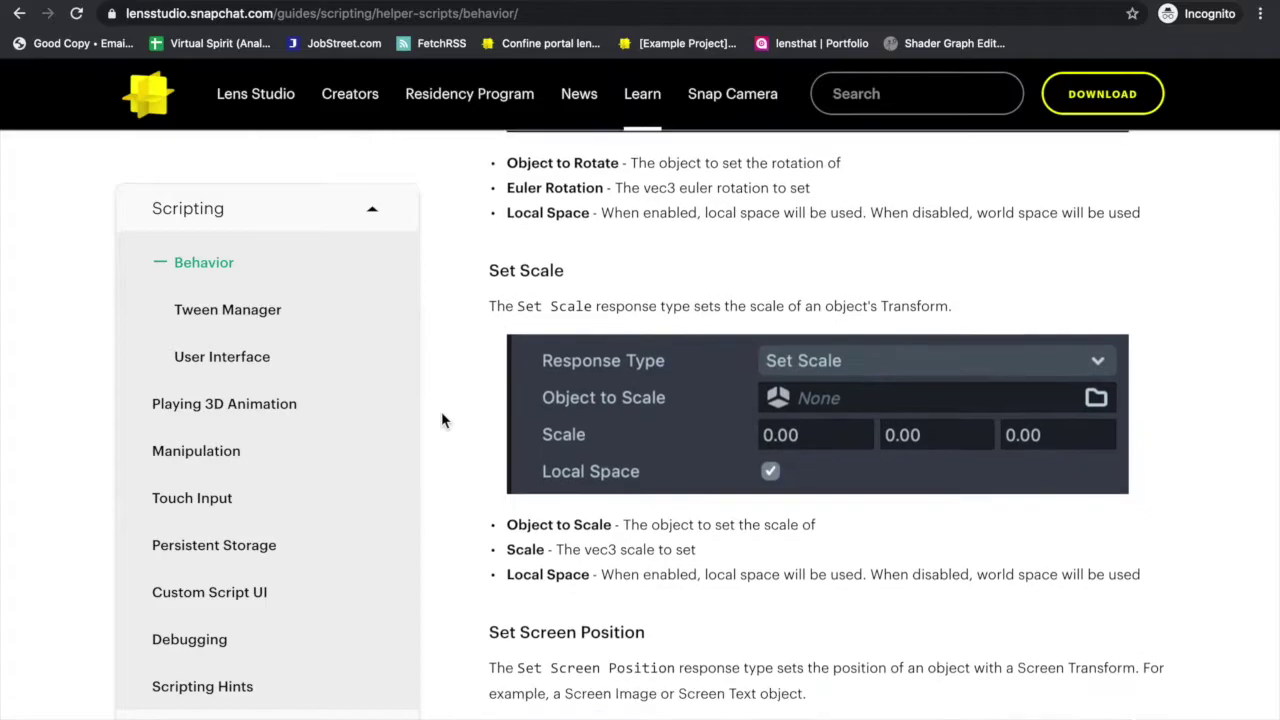
{"action": "scroll", "coordinate": [443, 420], "scroll_direction": "down", "scroll_amount": 20}
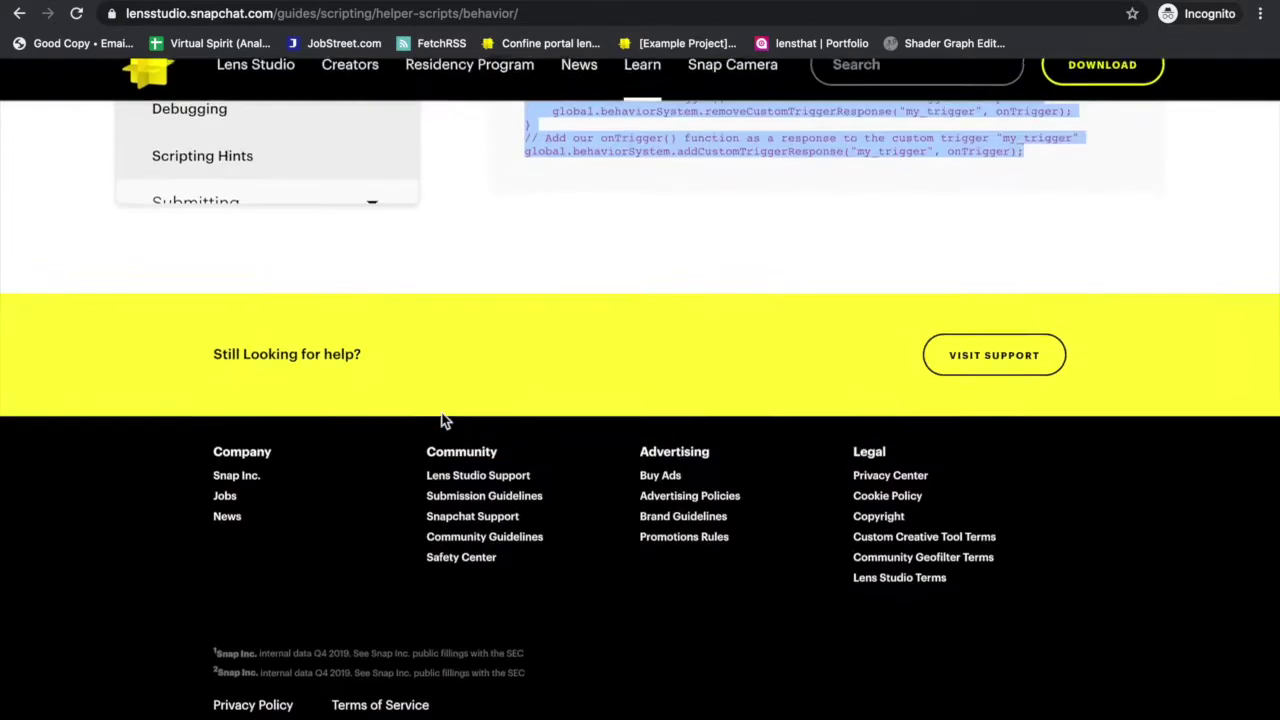
{"action": "scroll", "coordinate": [443, 420], "scroll_direction": "up", "scroll_amount": 12}
{"action": "scroll", "coordinate": [443, 420], "scroll_direction": "down", "scroll_amount": 9}
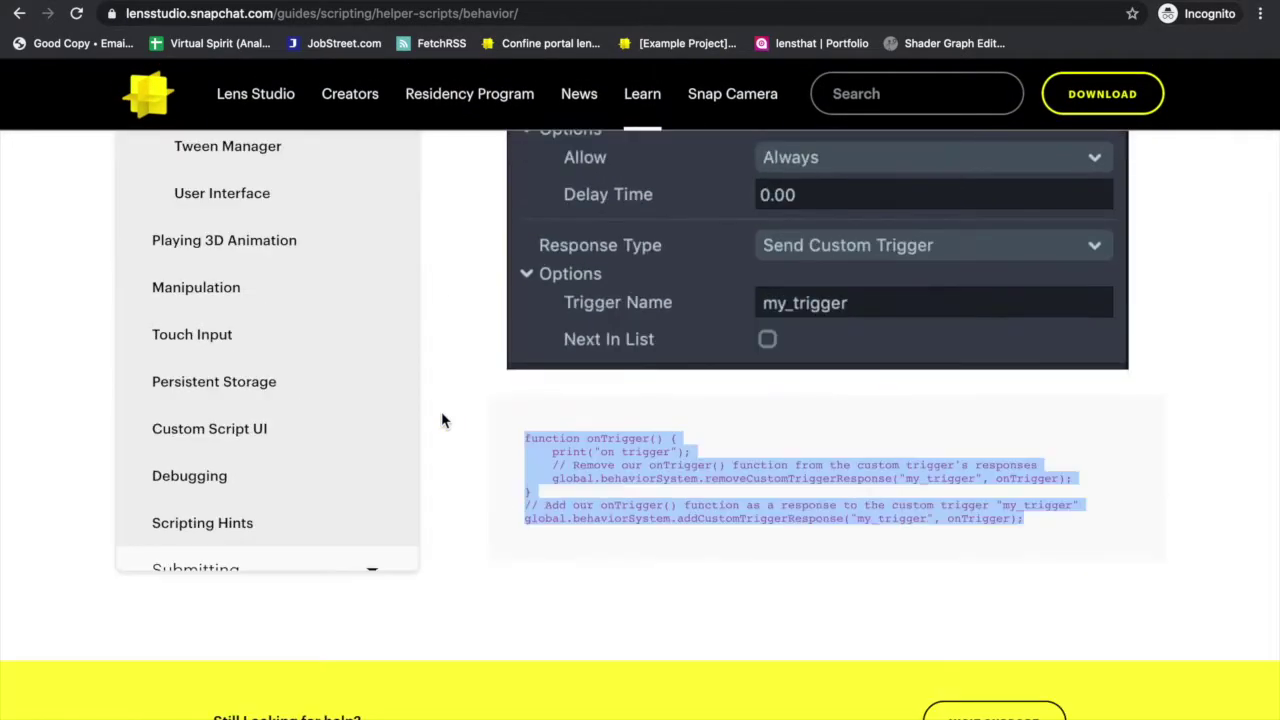
{"action": "scroll", "coordinate": [441, 411], "scroll_direction": "up", "scroll_amount": 5}
{"action": "scroll", "coordinate": [441, 411], "scroll_direction": "down", "scroll_amount": 1}
{"action": "scroll", "coordinate": [441, 411], "scroll_direction": "up", "scroll_amount": 3}
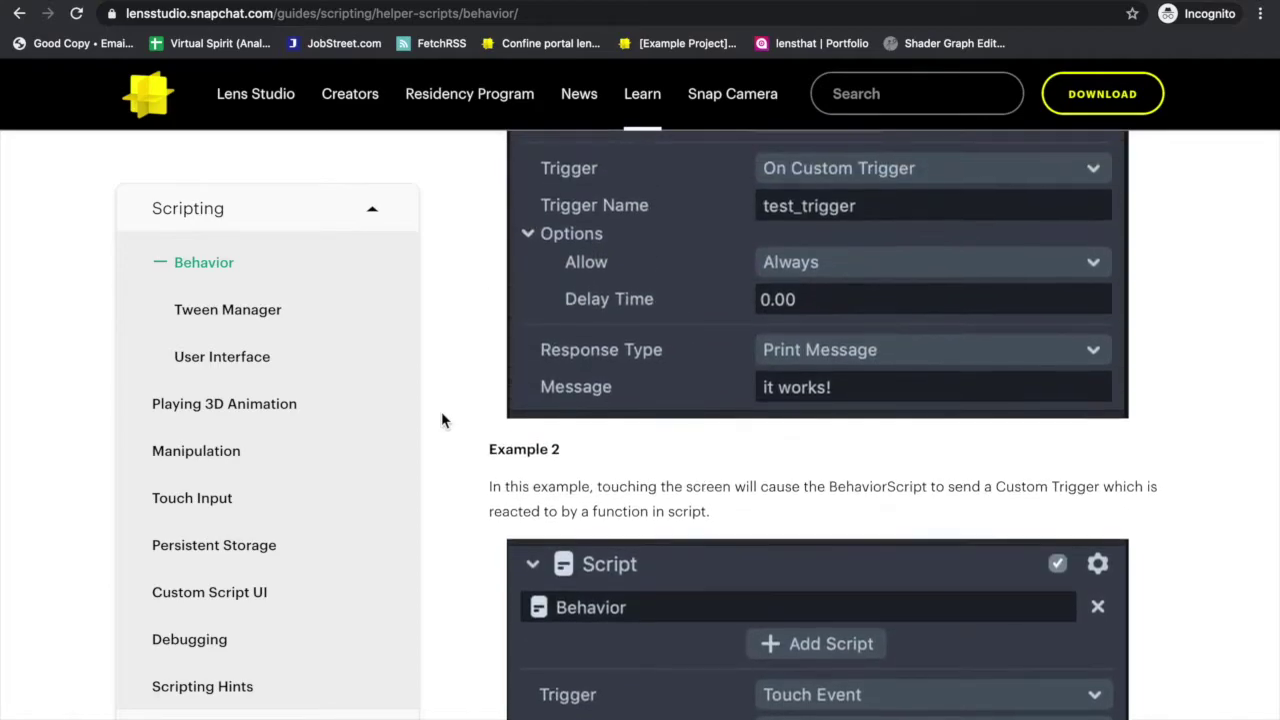
{"action": "scroll", "coordinate": [441, 411], "scroll_direction": "up", "scroll_amount": 15}
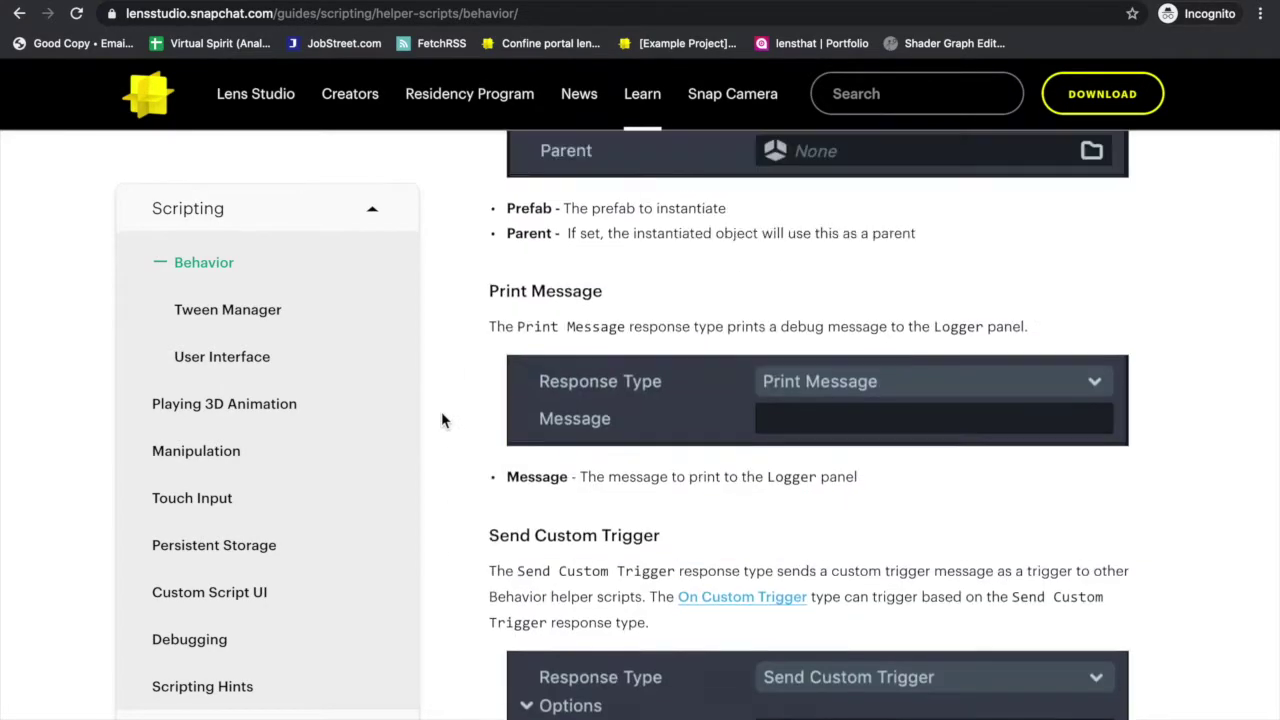
{"action": "scroll", "coordinate": [441, 411], "scroll_direction": "down", "scroll_amount": 2}
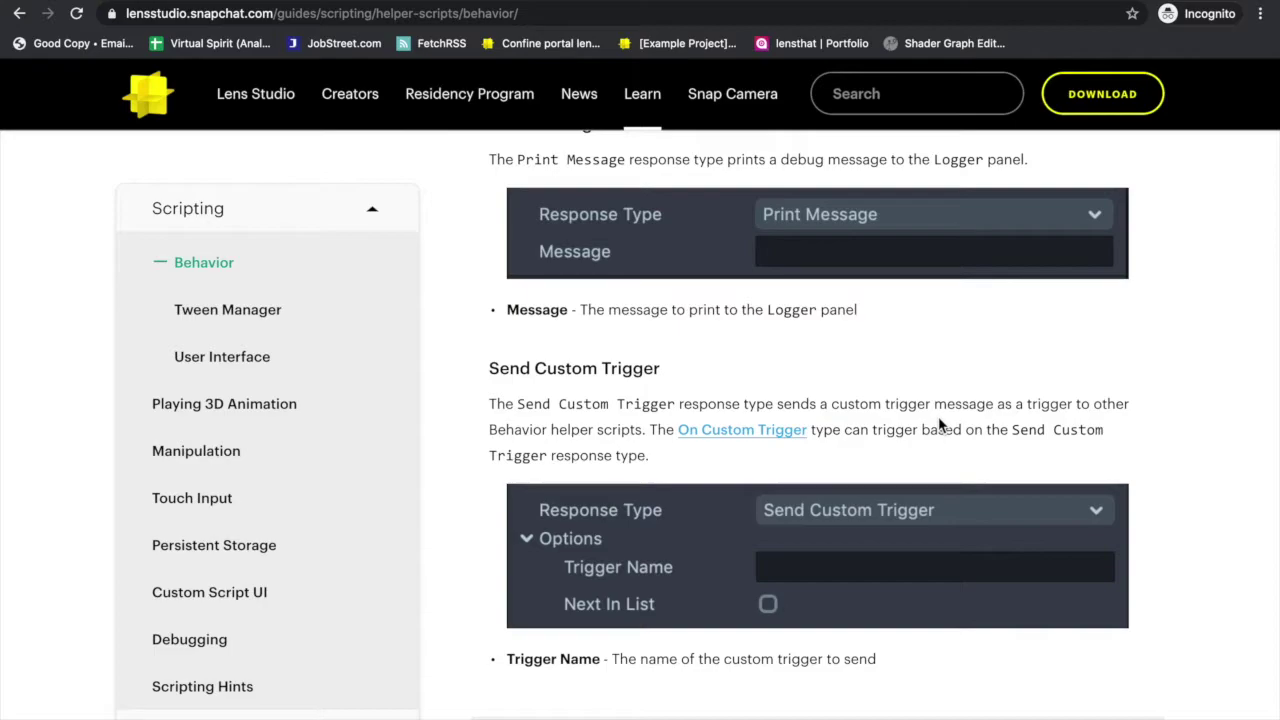
- Review the Global API section and highlight the onTrigger example code that responds to my_trigger
{"action": "scroll", "coordinate": [940, 425], "scroll_direction": "down", "scroll_amount": 20}
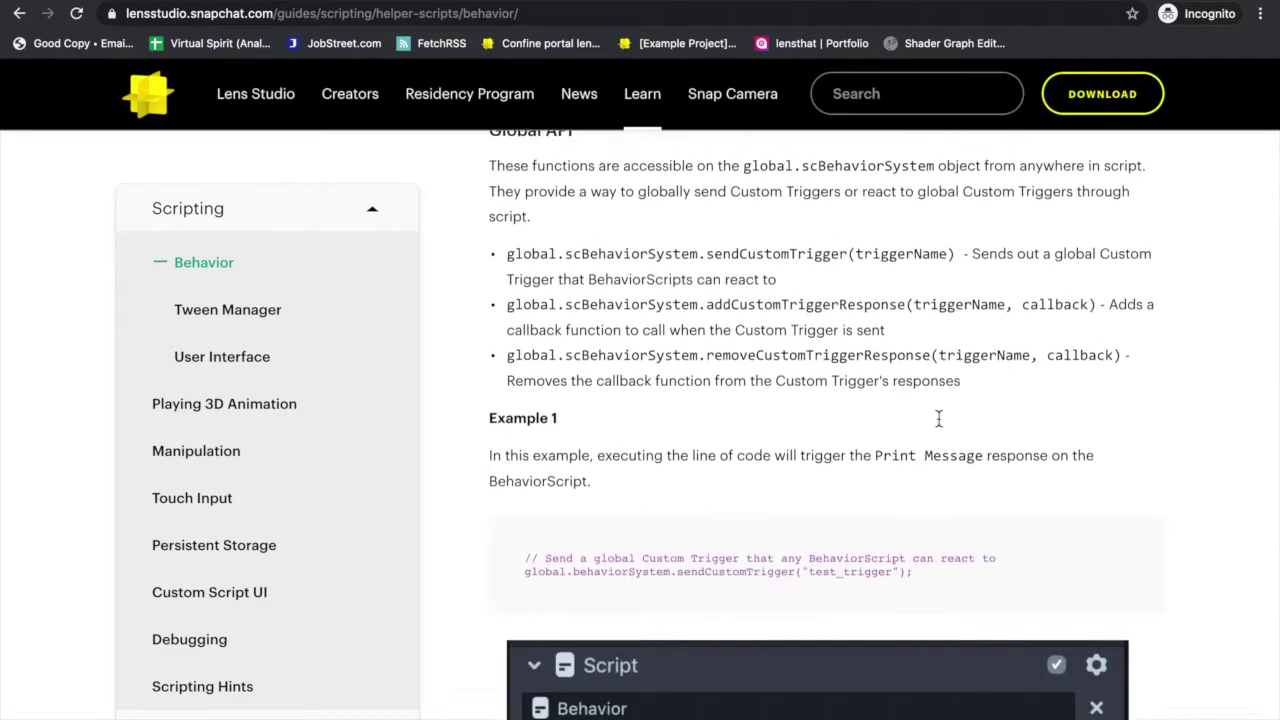
{"action": "scroll", "coordinate": [940, 425], "scroll_direction": "down", "scroll_amount": 6}
{"action": "scroll", "coordinate": [940, 423], "scroll_direction": "up", "scroll_amount": 5}
{"action": "scroll", "coordinate": [930, 470], "scroll_direction": "down", "scroll_amount": 1}
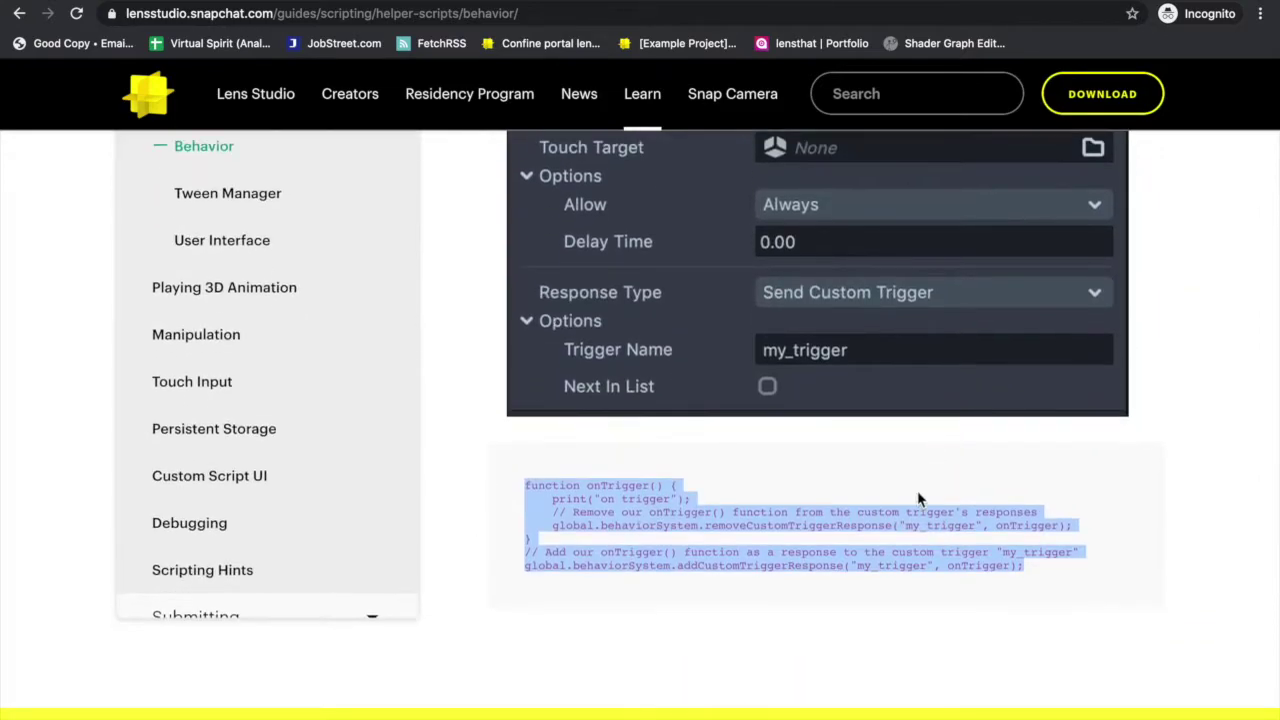
{"action": "left_click", "coordinate": [880, 545]}
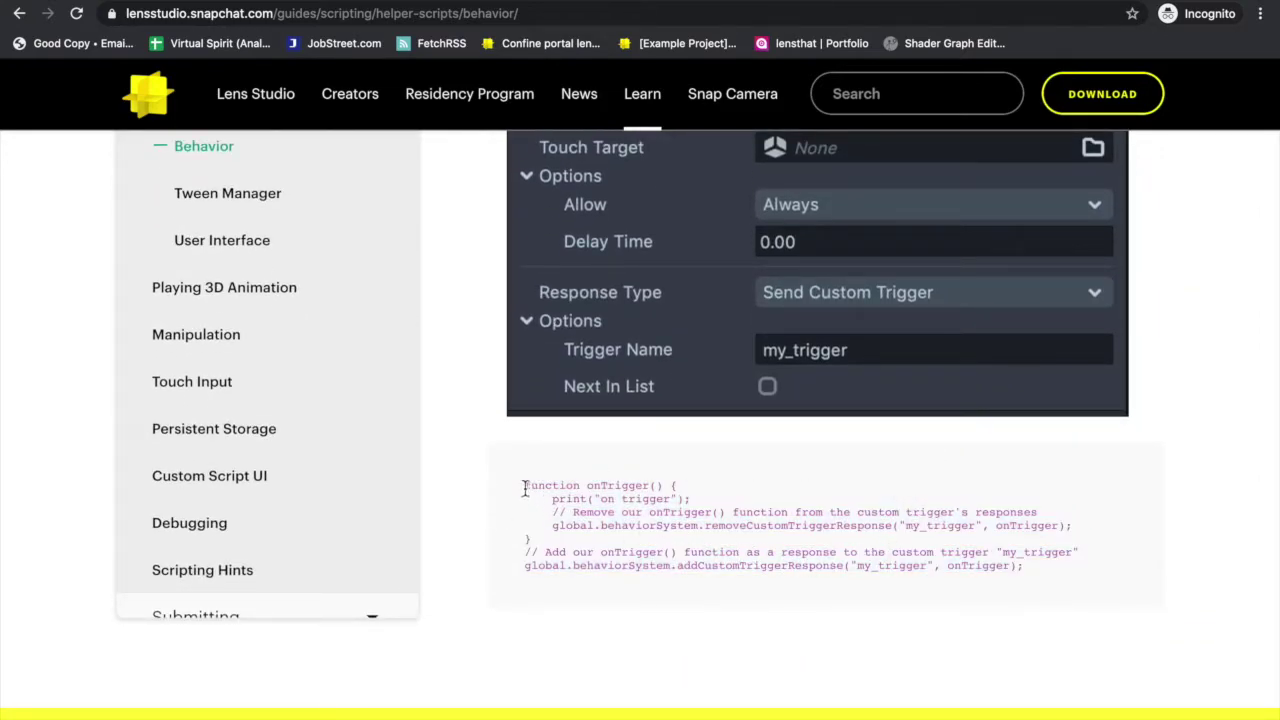
{"action": "left_click_drag", "start_coordinate": [523, 488], "coordinate": [1023, 572]}
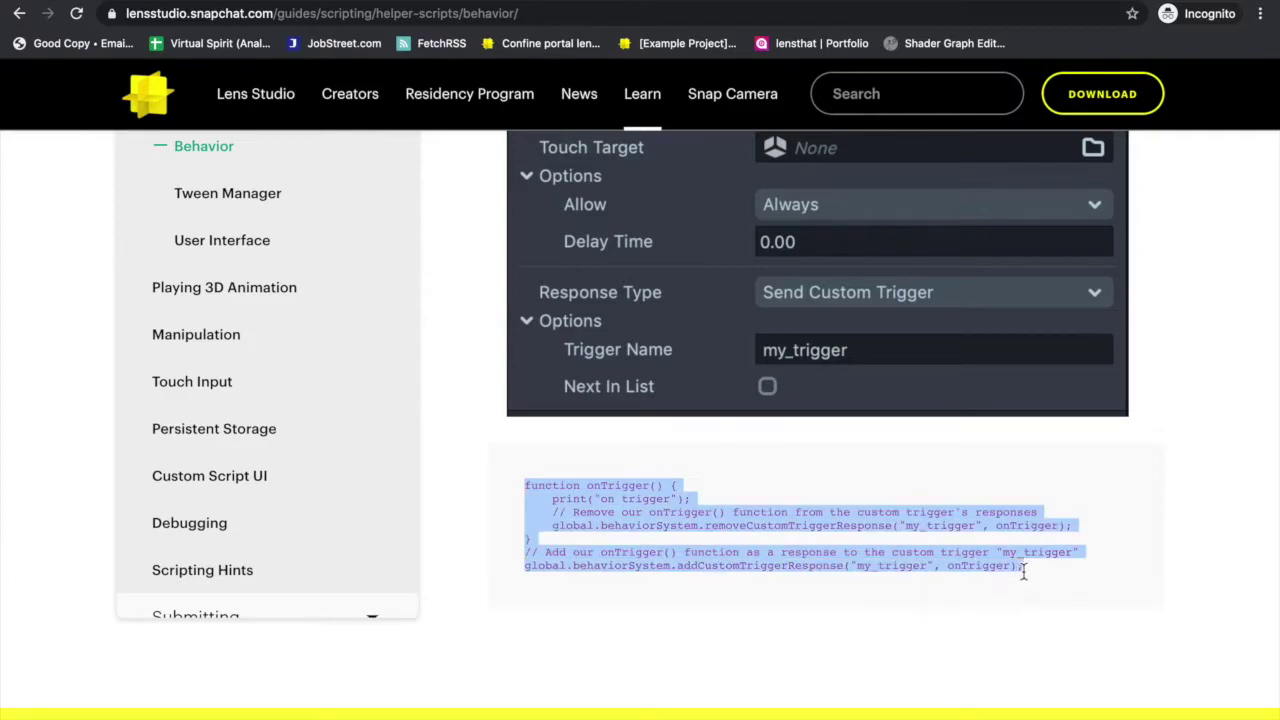
- Switch back to Lens Studio and add a Text Object to the scene
{"action": "key", "text": "ctrl+Left"}
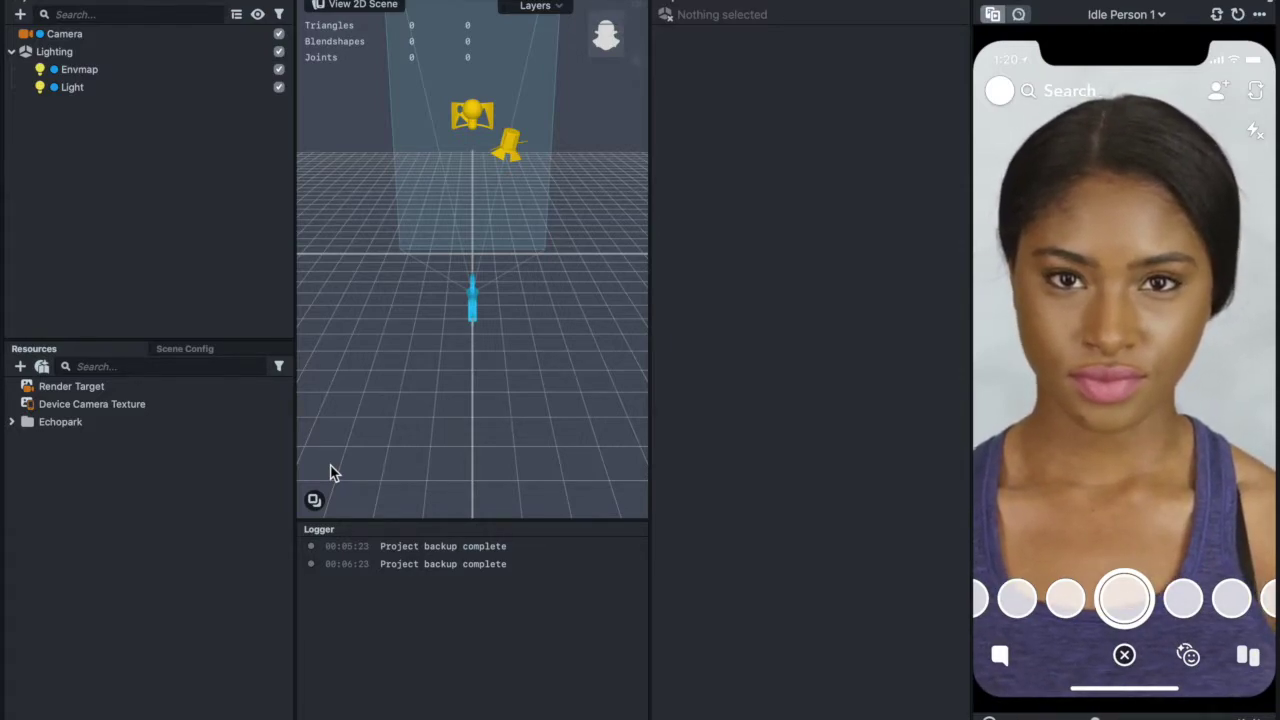
{"action": "left_click", "coordinate": [22, 15]}
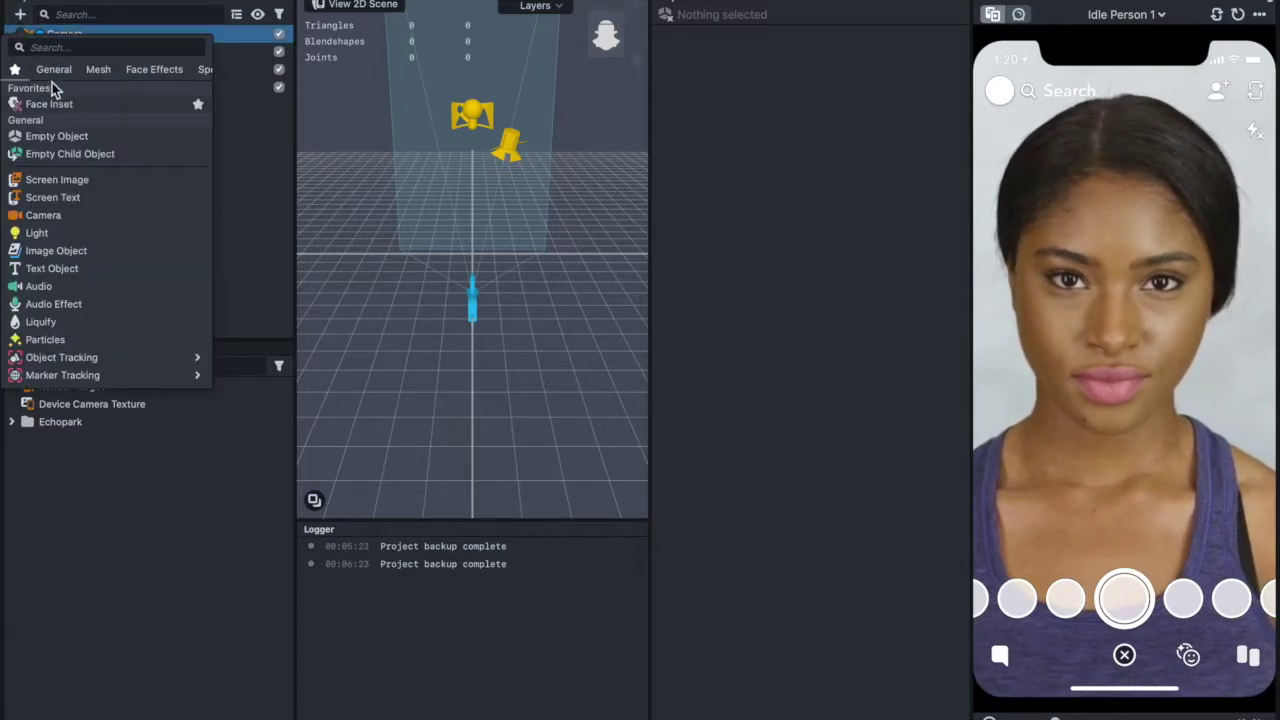
{"action": "left_click", "coordinate": [46, 48]}
{"action": "type", "text": "text"}
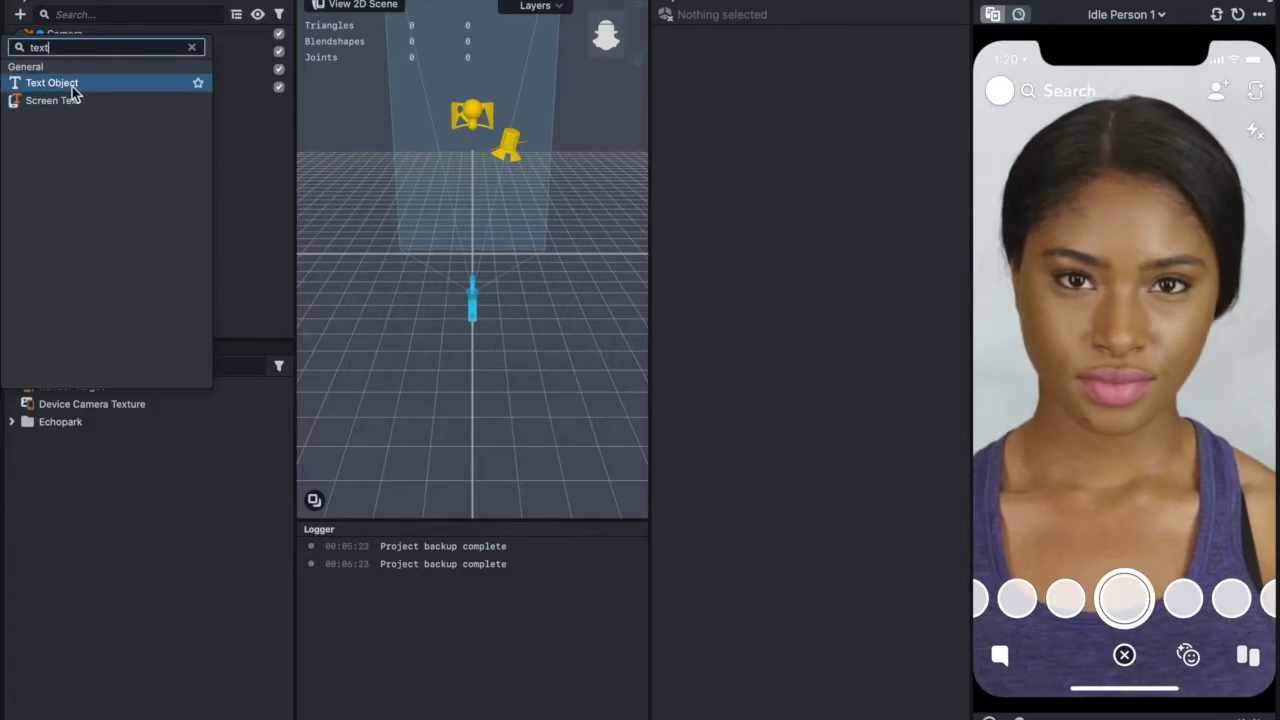
{"action": "left_click", "coordinate": [71, 86]}
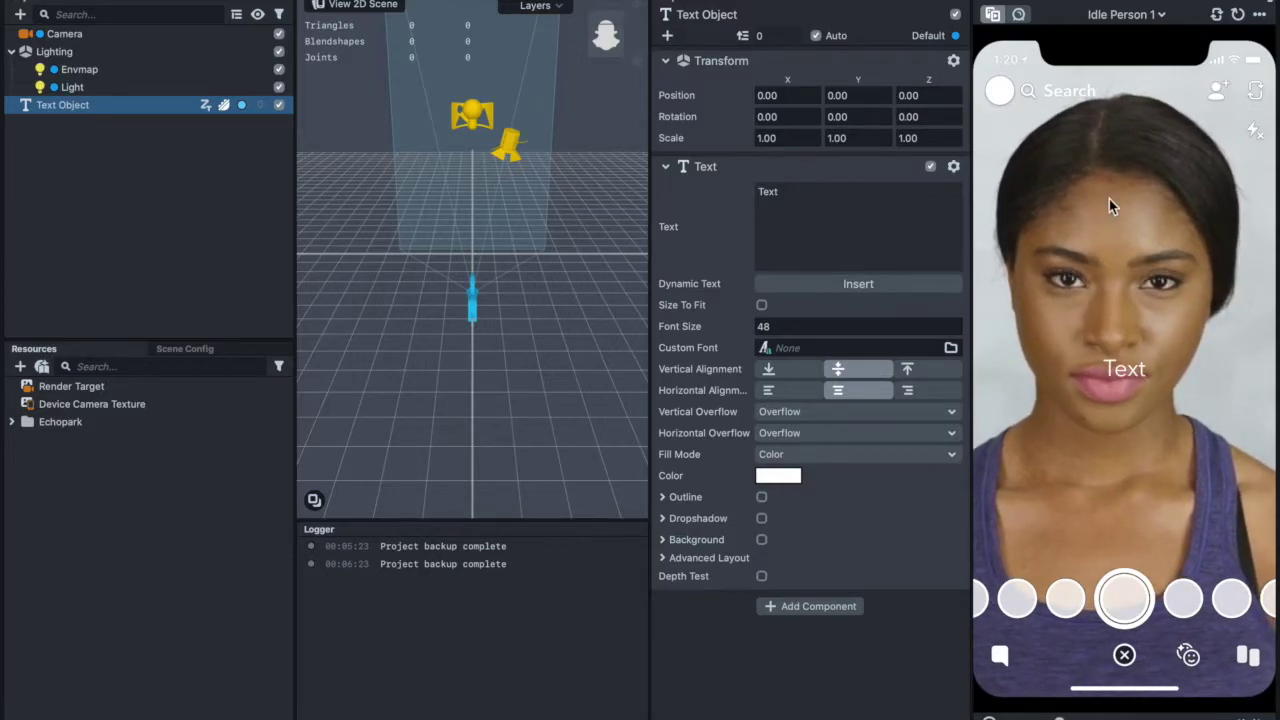
- Set the Text Object's text to 0 and format it with an outline and font size 60
{"action": "double_click", "coordinate": [843, 197]}
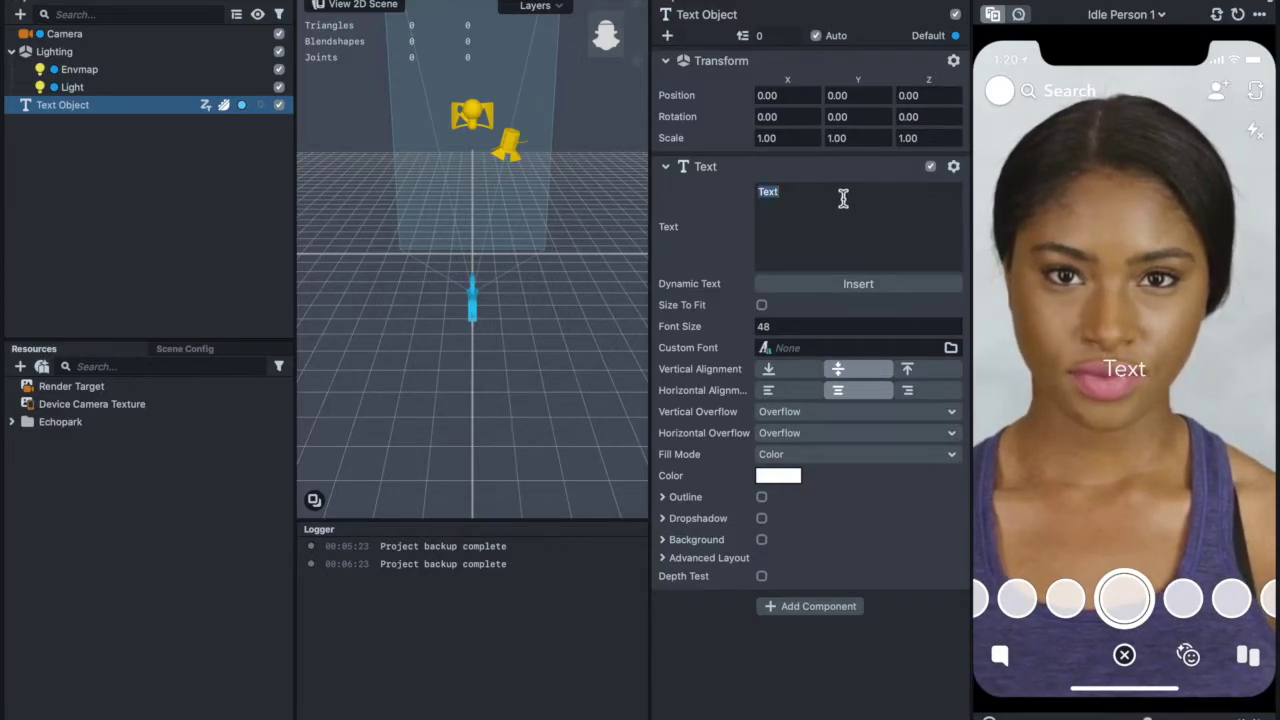
{"action": "type", "text": "0"}
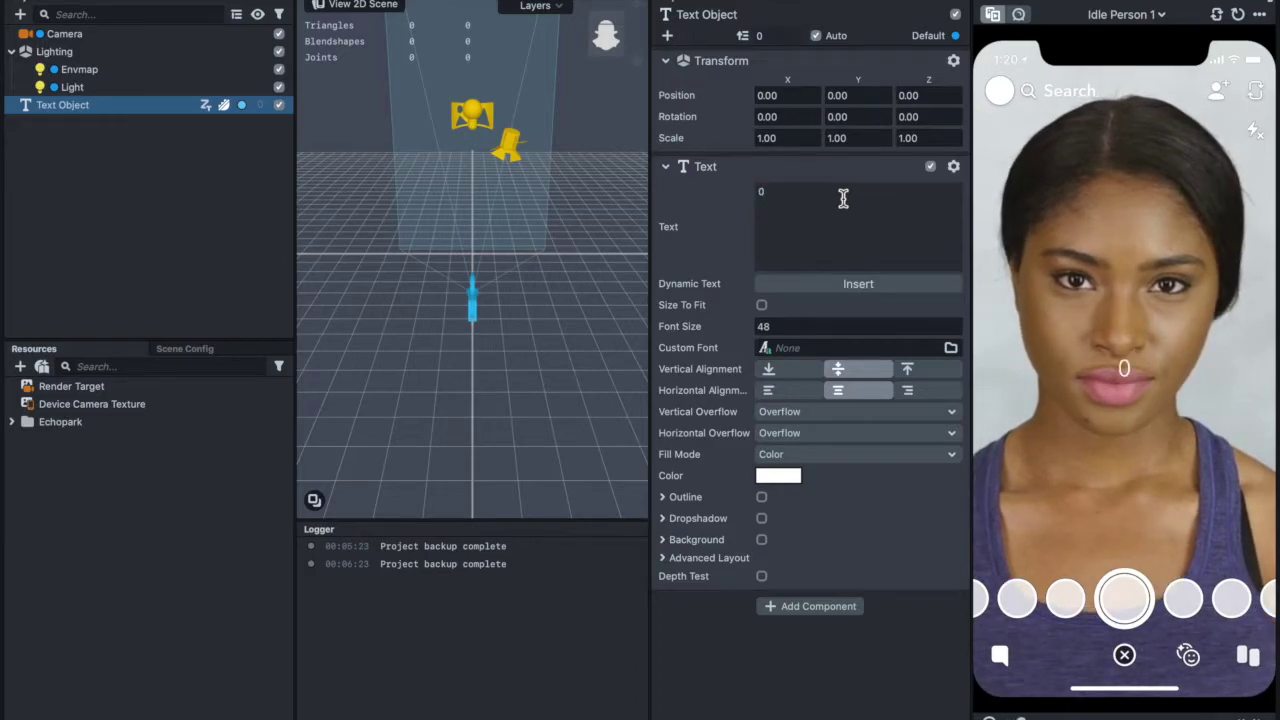
{"action": "left_click", "coordinate": [761, 497]}
{"action": "left_click", "coordinate": [819, 324]}
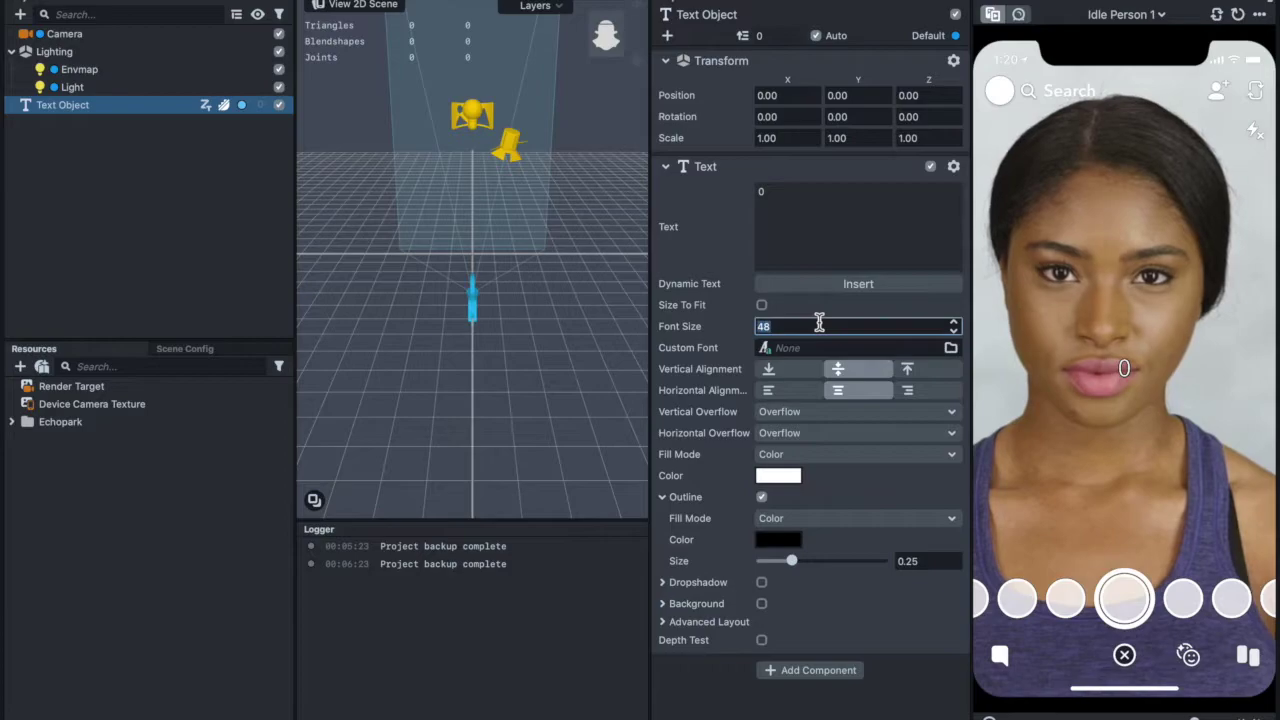
{"action": "type", "text": "60"}
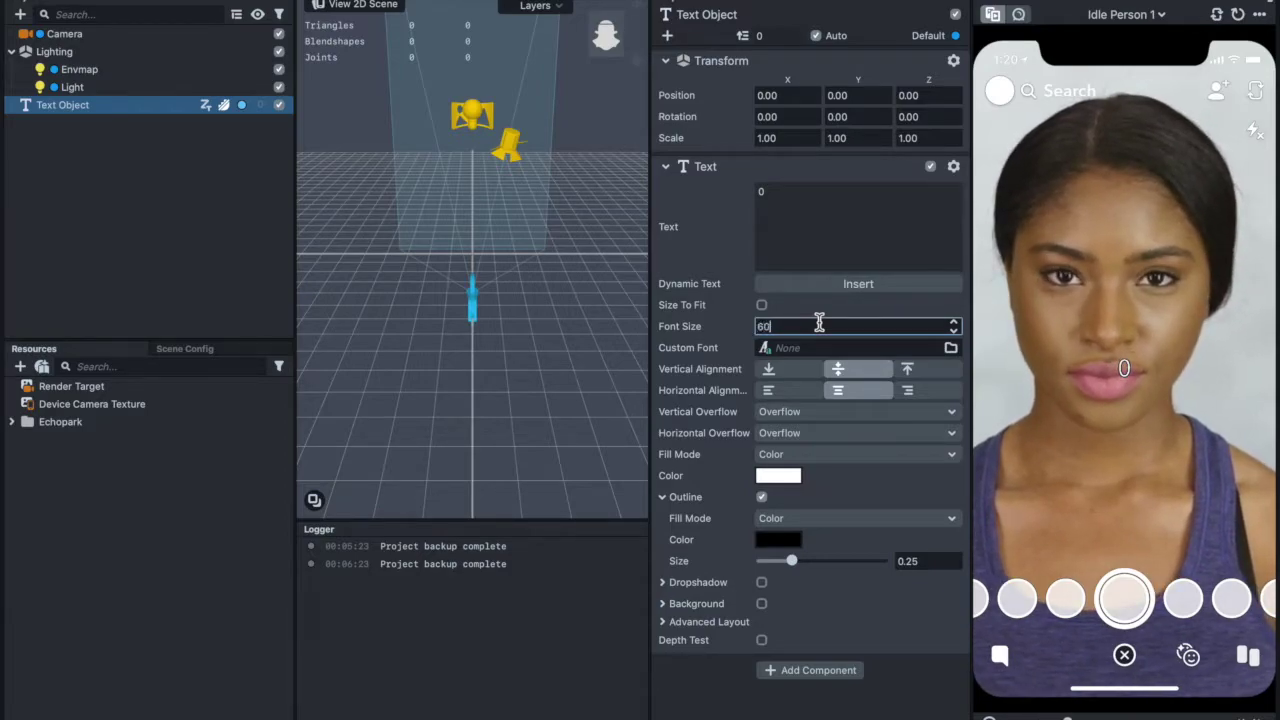
{"action": "left_click", "coordinate": [145, 155]}
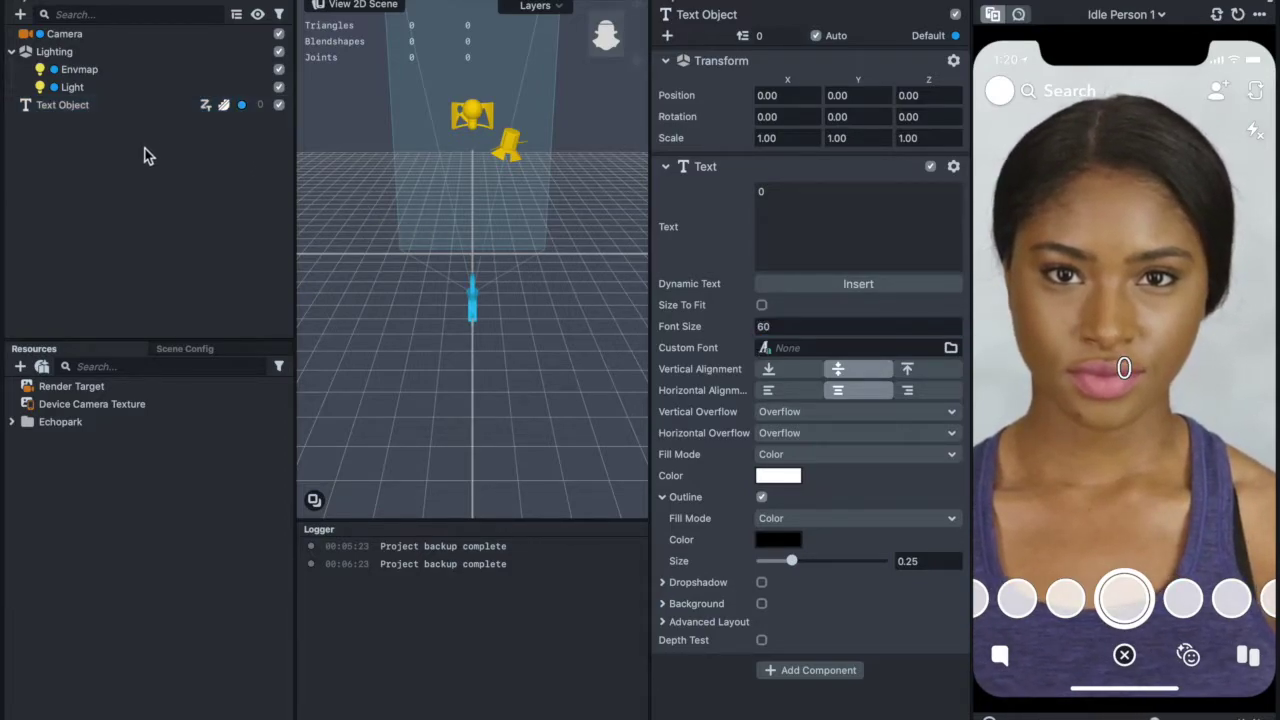
- Add a Head Binding to the scene and make the Text Object its child
{"action": "left_click", "coordinate": [20, 14]}
{"action": "type", "text": "head"}
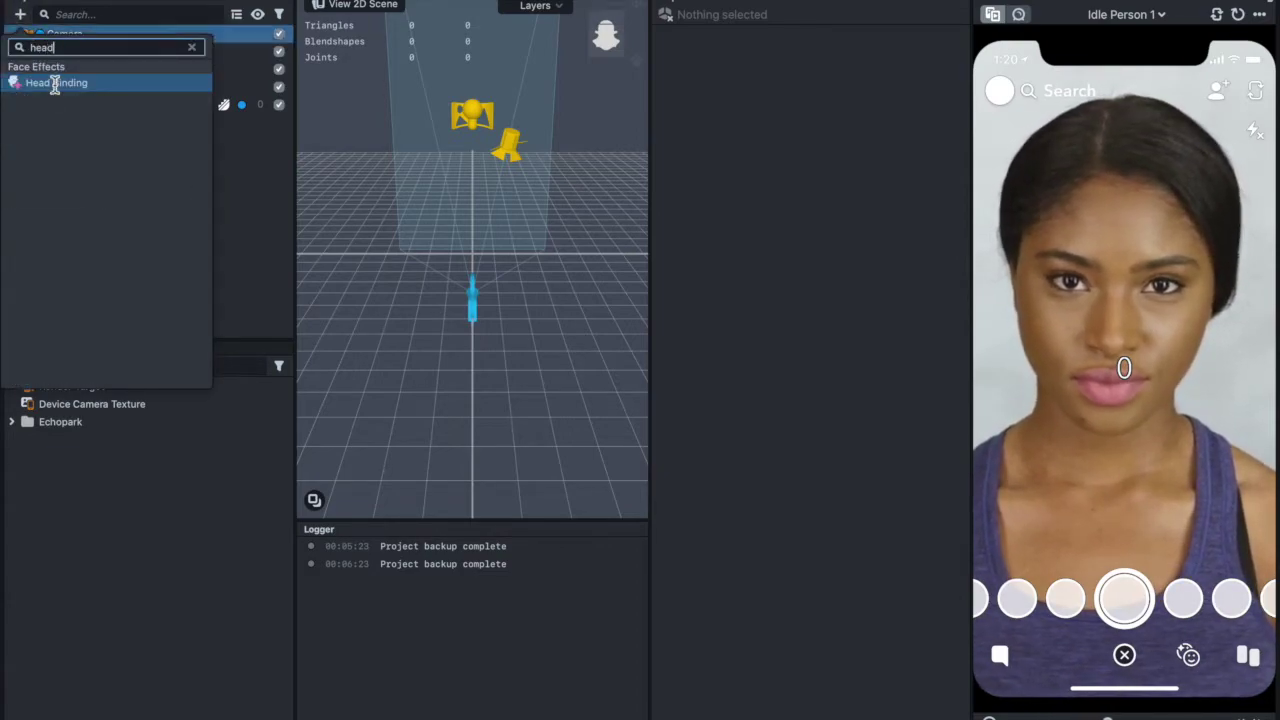
{"action": "left_click", "coordinate": [56, 84]}
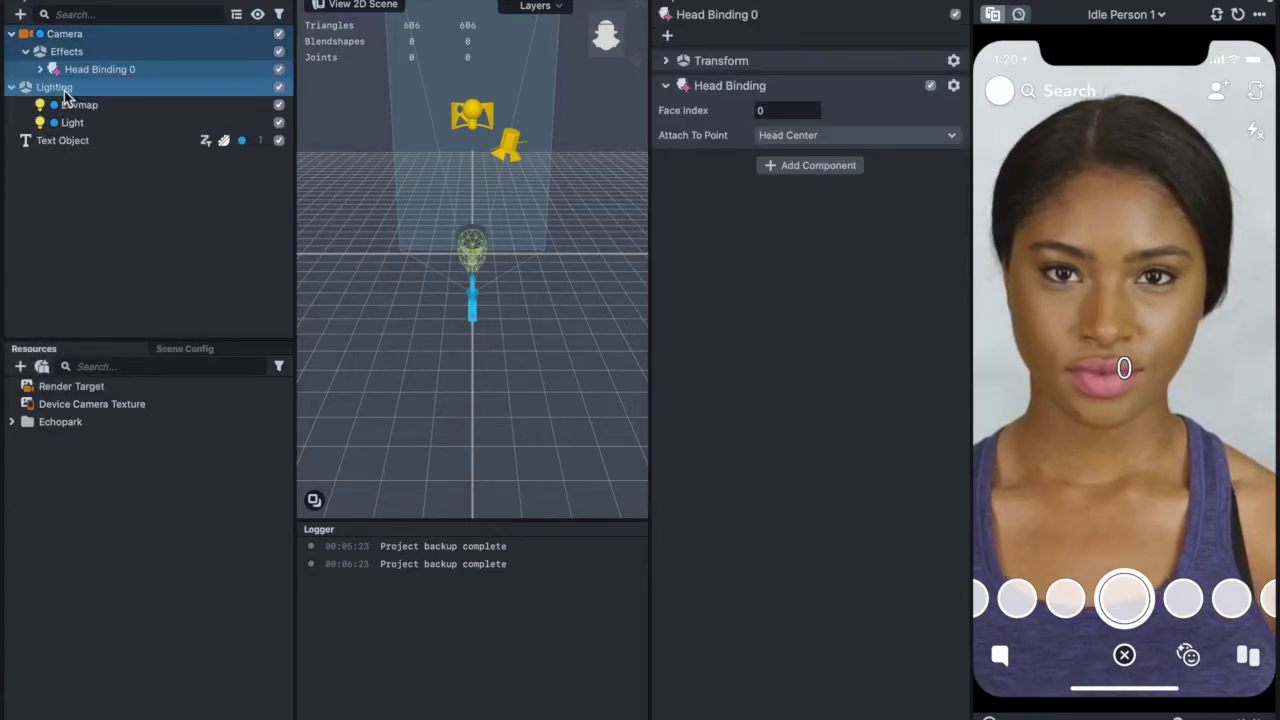
{"action": "left_click", "coordinate": [91, 165]}
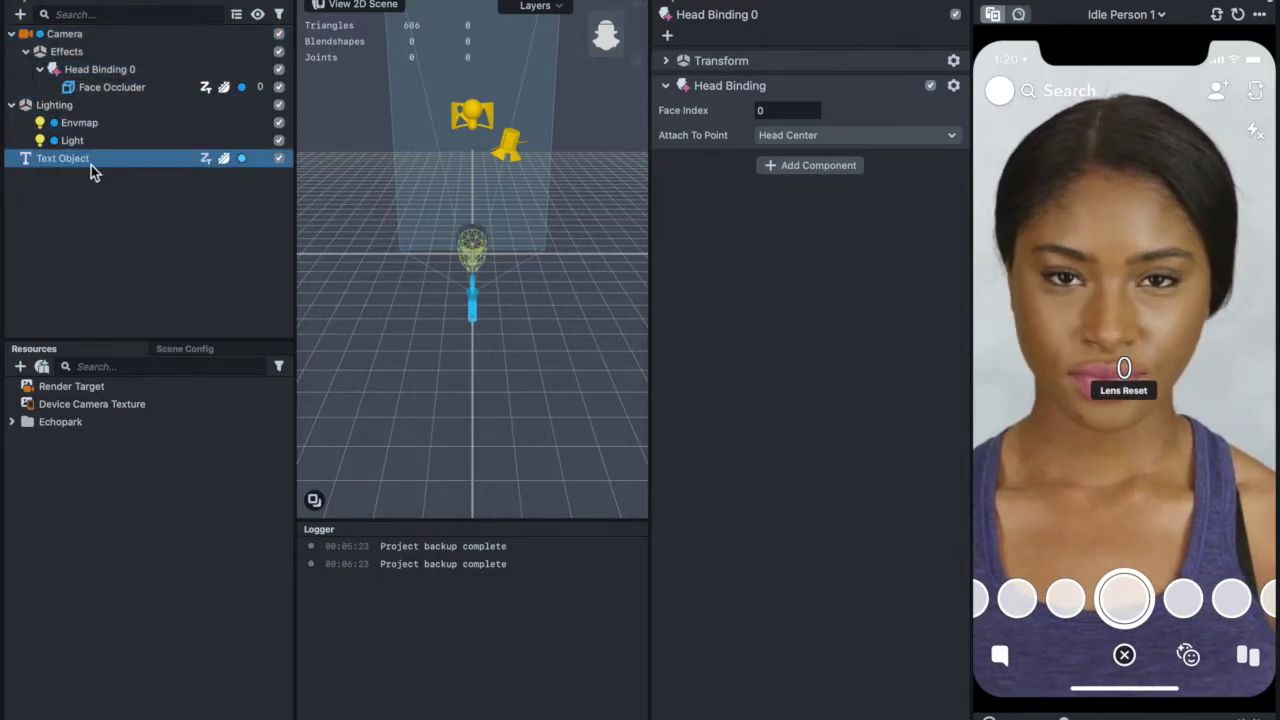
{"action": "left_click_drag", "start_coordinate": [91, 158], "coordinate": [117, 74]}
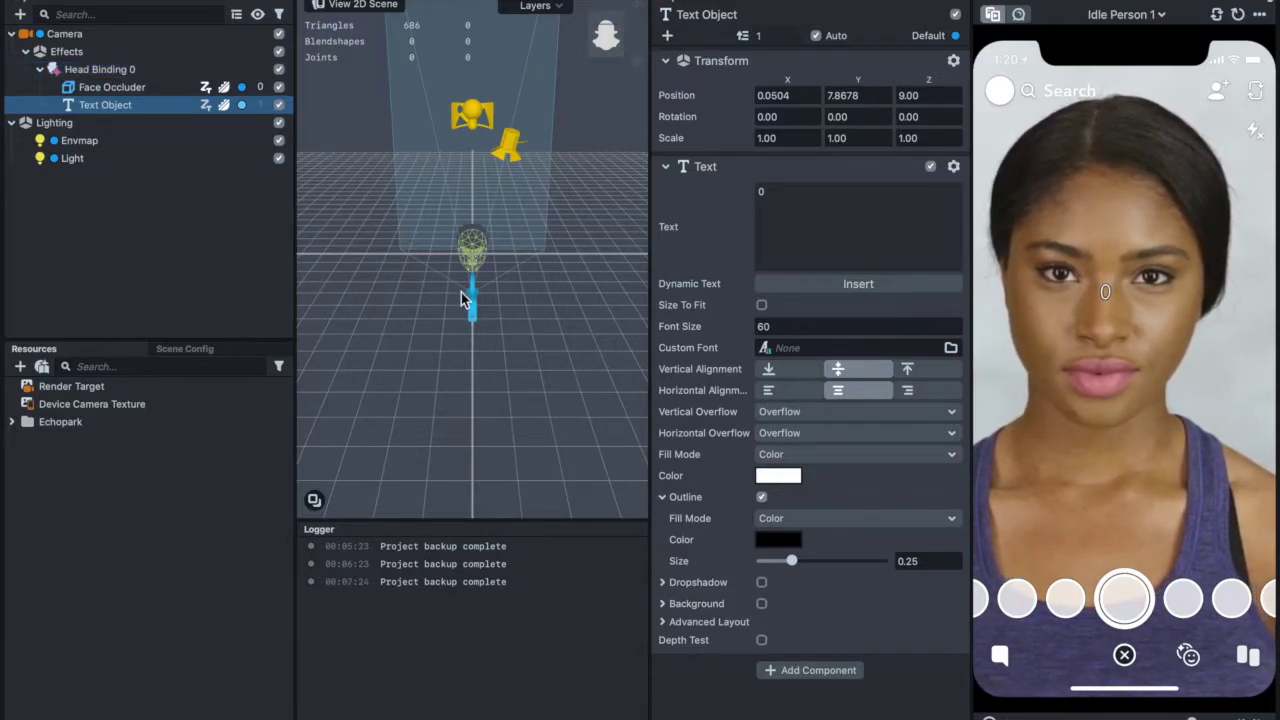
- Raise the Text Object to the top of the forehead at about Y 17.2 and set its font size to 100
{"action": "scroll", "coordinate": [461, 292], "scroll_direction": "up", "scroll_amount": 5}
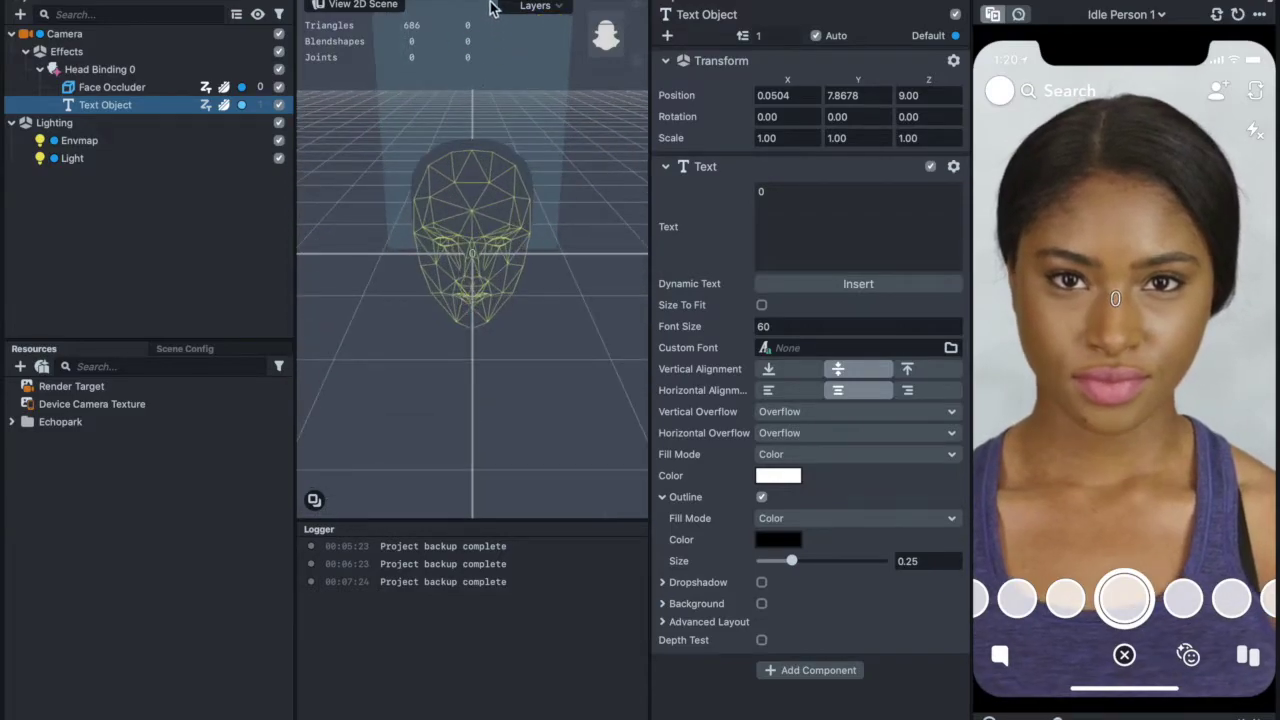
{"action": "left_click", "coordinate": [474, 240]}
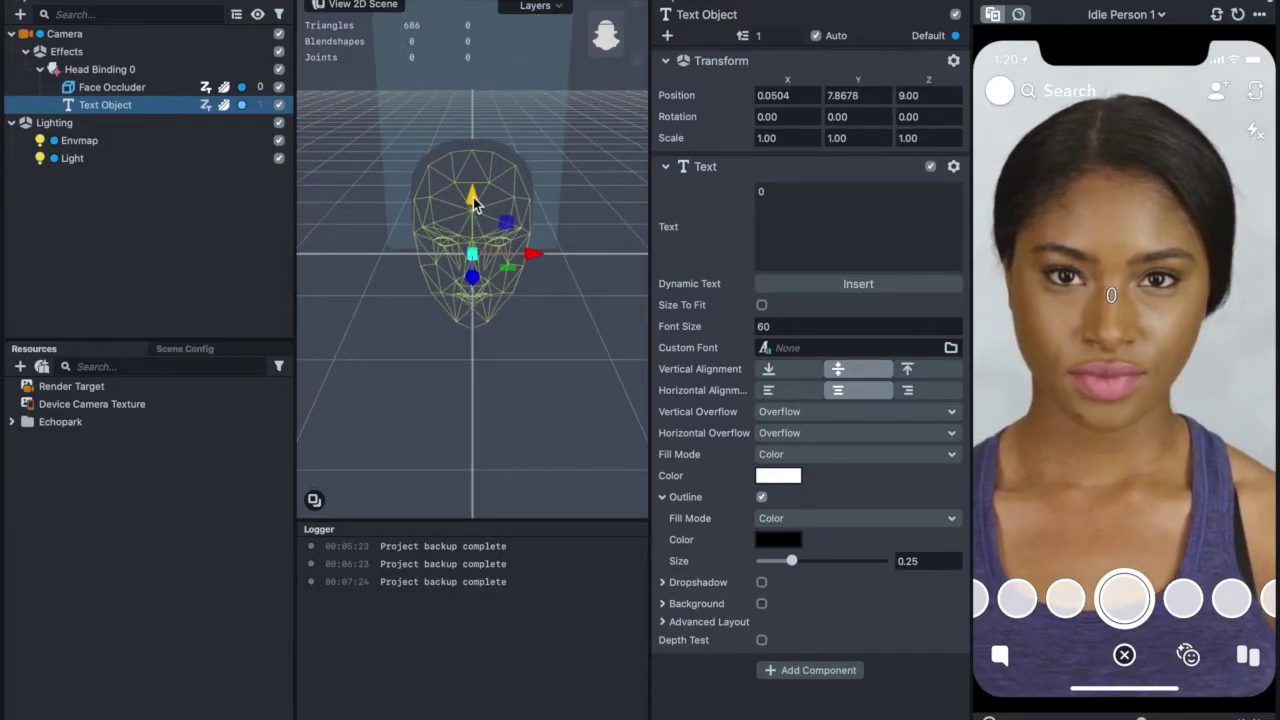
{"action": "left_click_drag", "start_coordinate": [480, 178], "coordinate": [493, 104]}
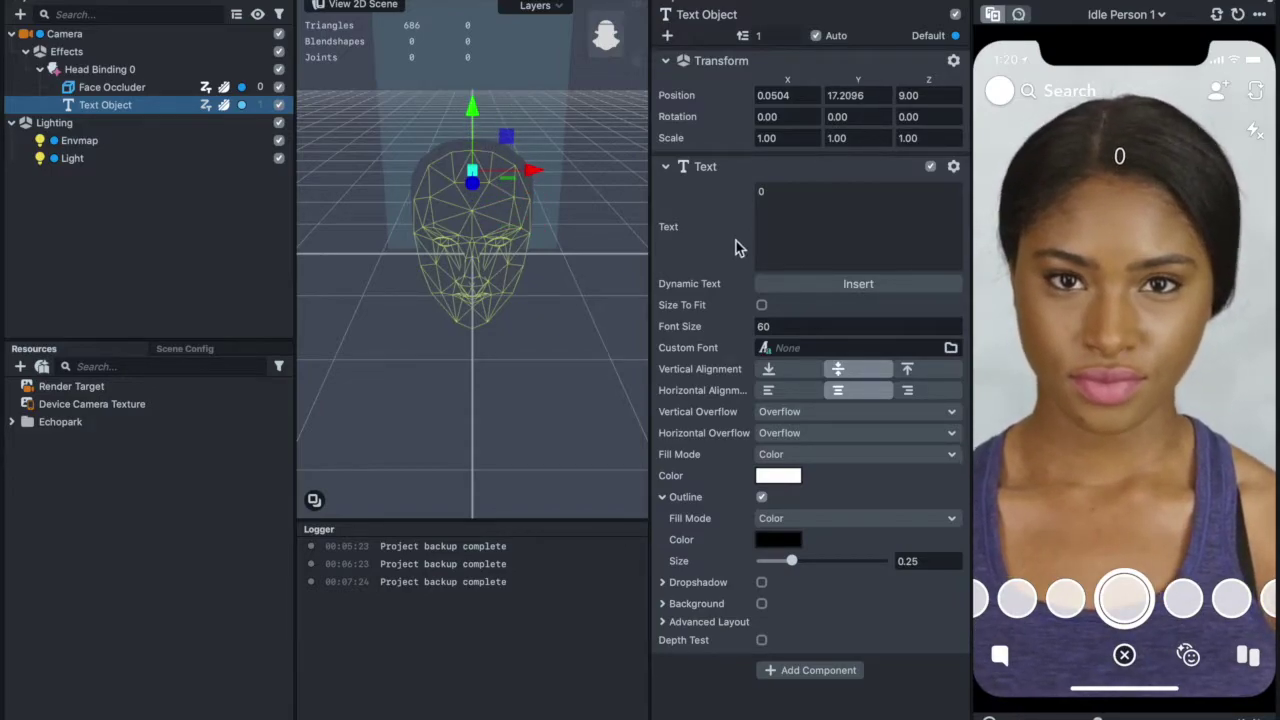
{"action": "left_click", "coordinate": [807, 327]}
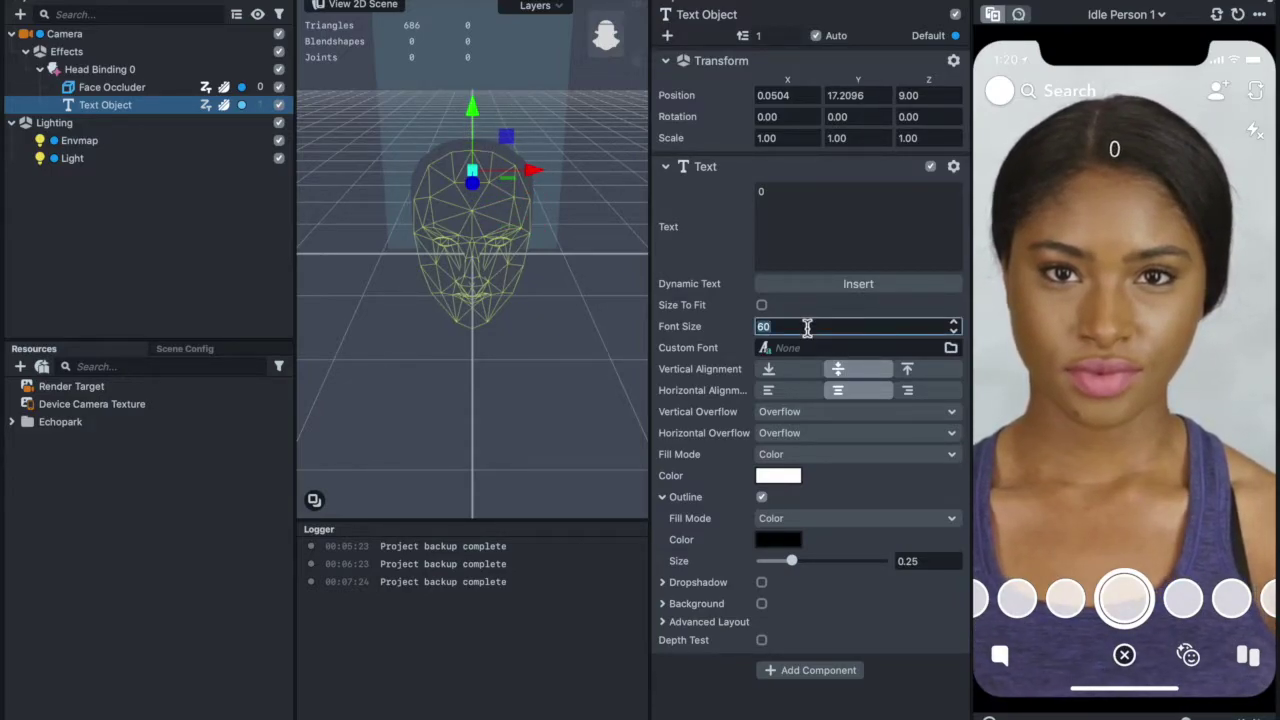
{"action": "type", "text": "100"}
{"action": "key", "text": "Return"}
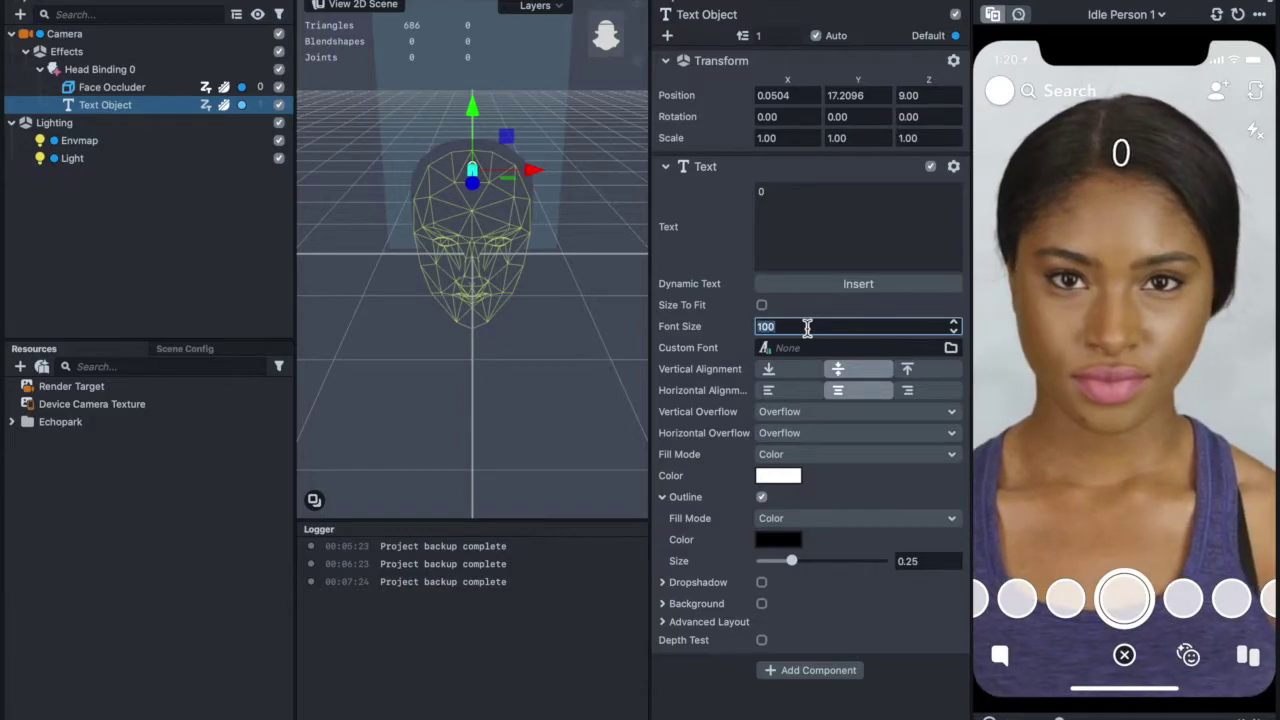
{"action": "left_click", "coordinate": [148, 270]}
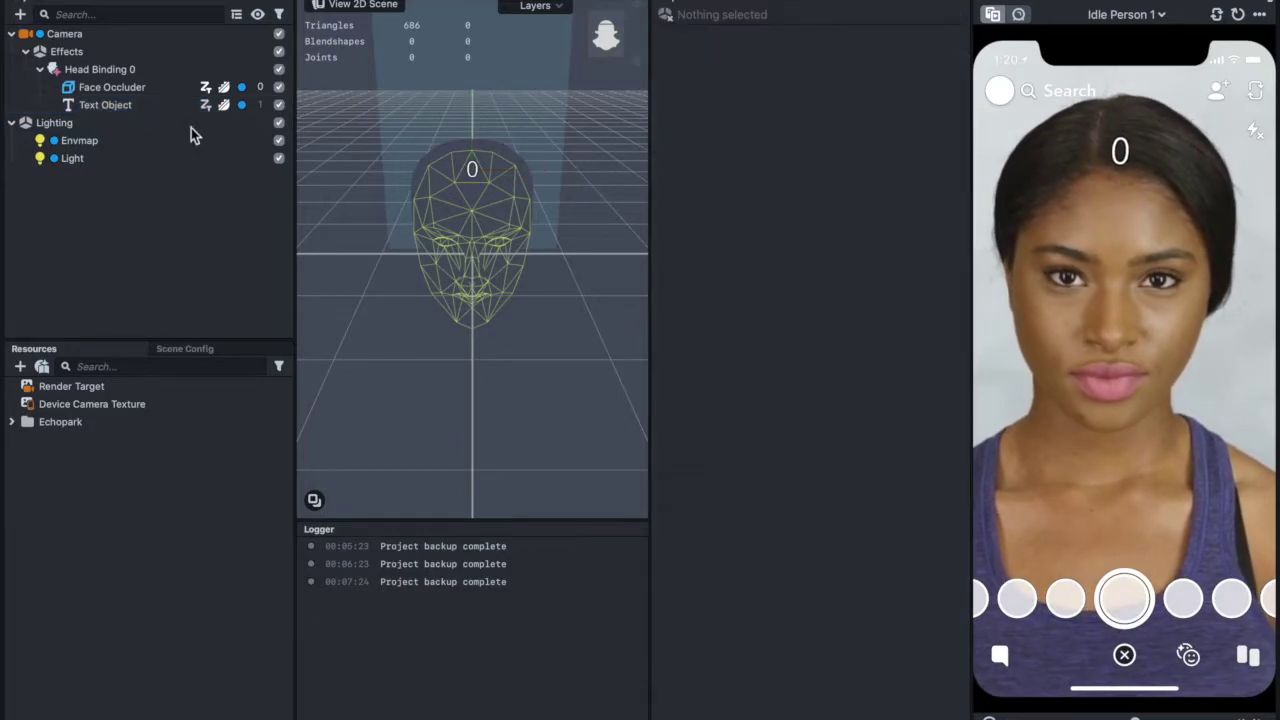
- Rename the Text Object as Counter
{"action": "right_click", "coordinate": [138, 106]}
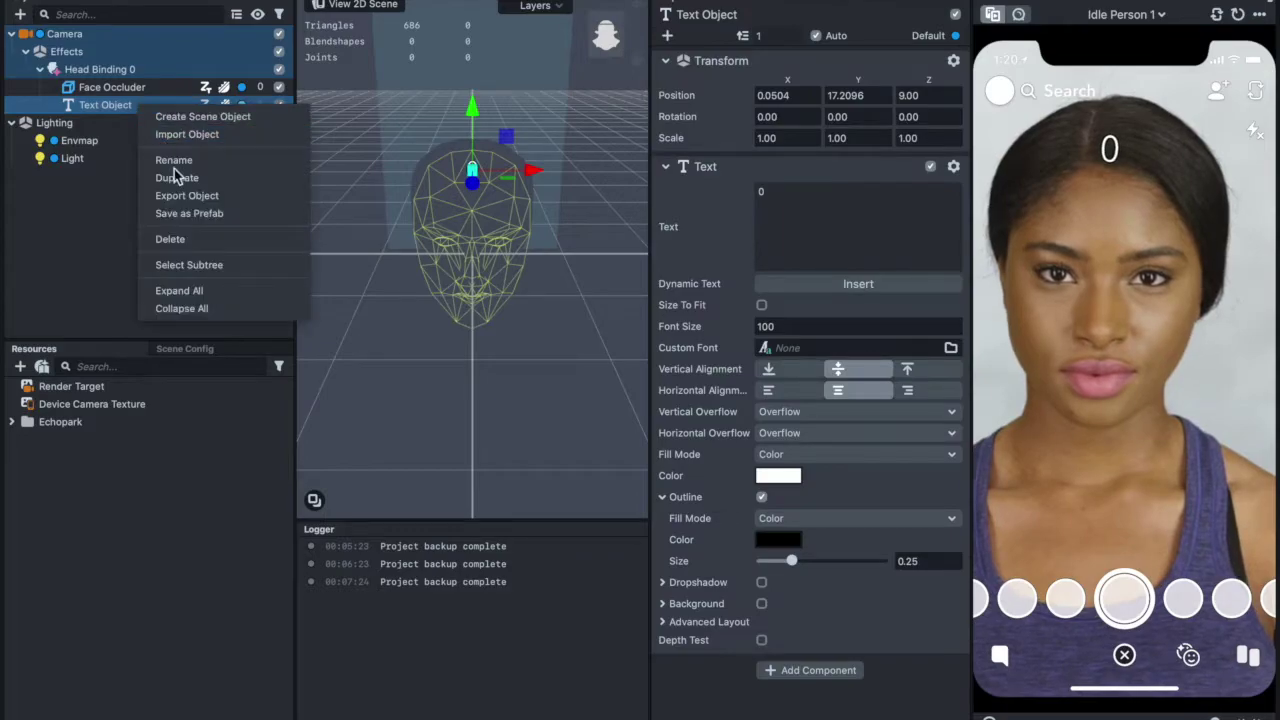
{"action": "left_click", "coordinate": [175, 162]}
{"action": "type", "text": "Counter"}
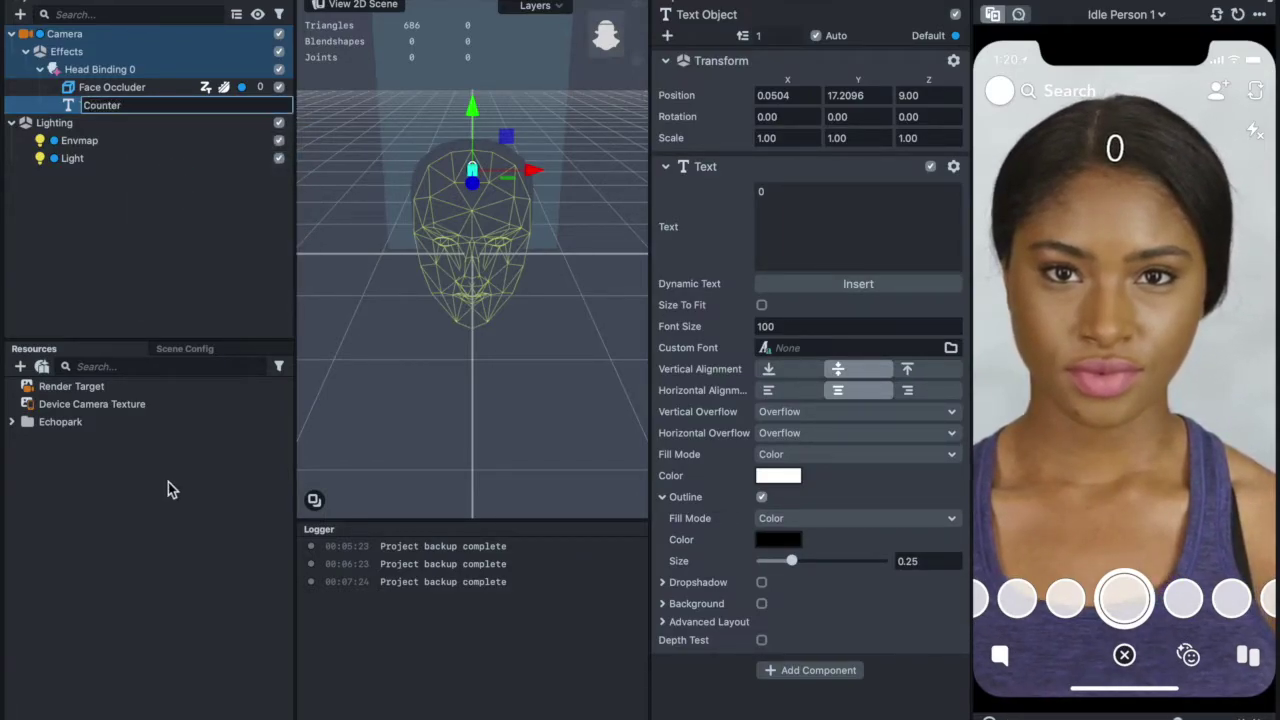
{"action": "key", "text": "Return"}
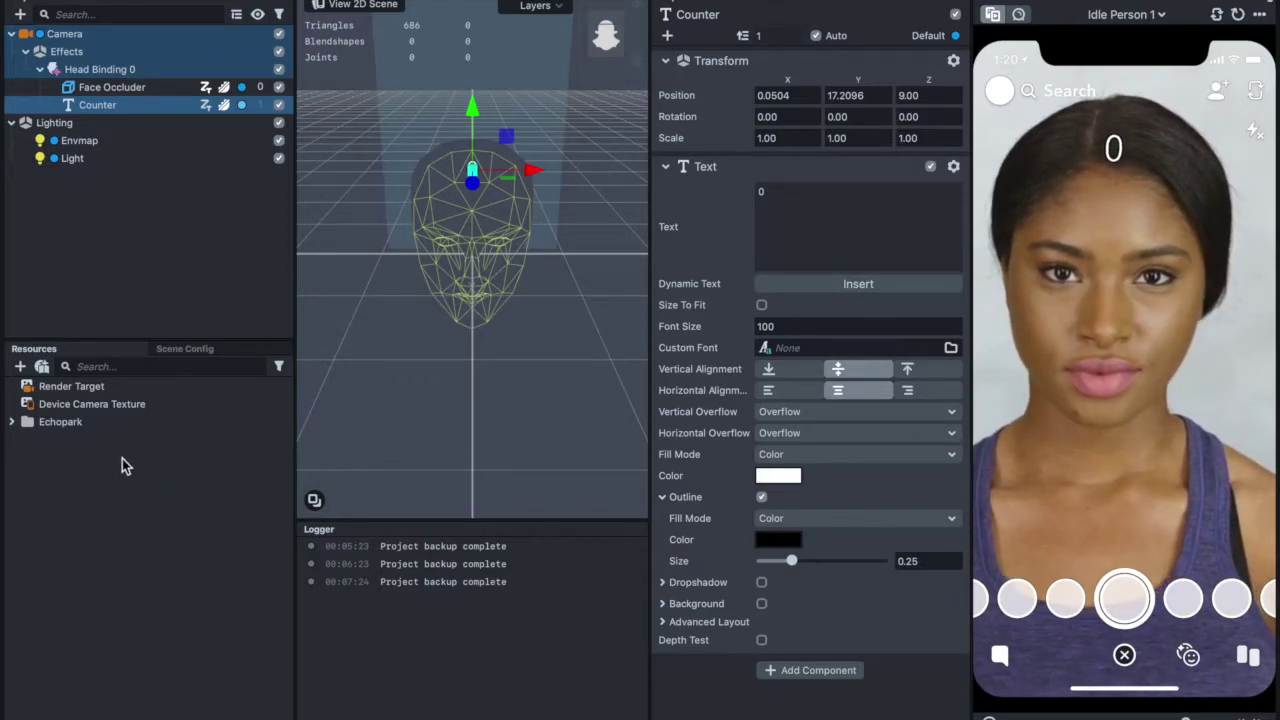
- Add a new Script to the project resources and open it for editing
{"action": "left_click", "coordinate": [20, 368]}
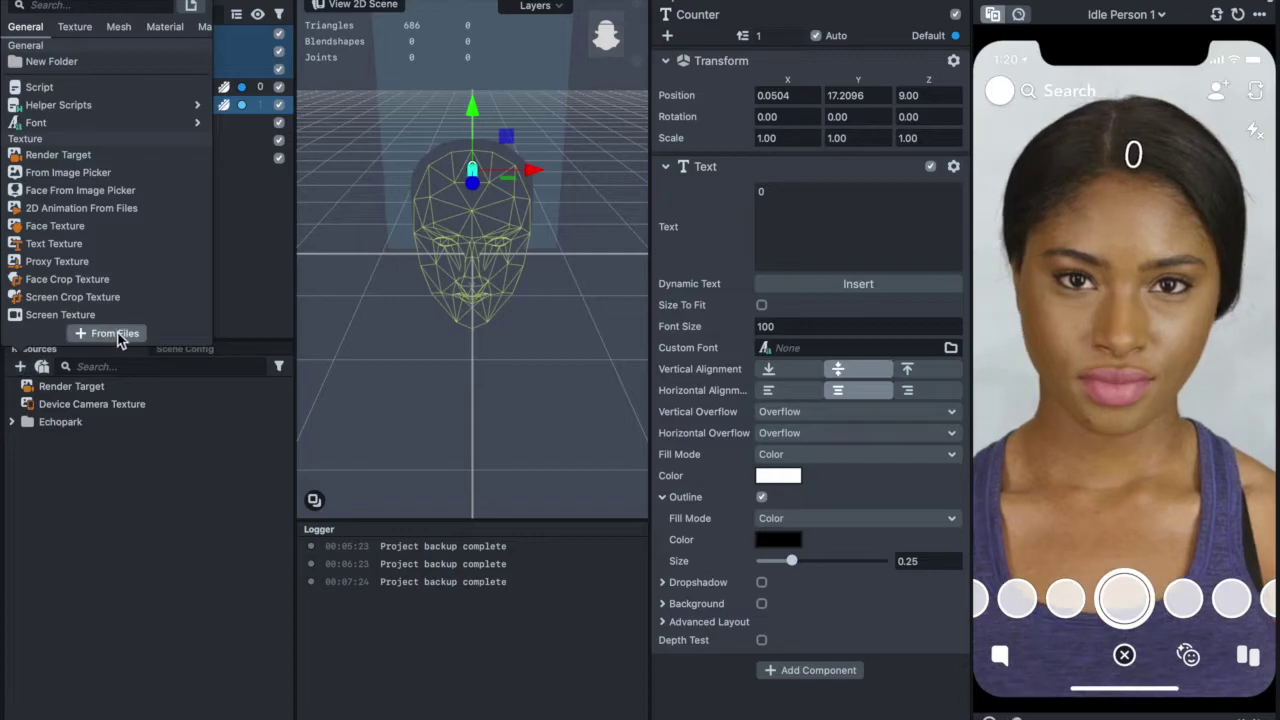
{"action": "left_click", "coordinate": [84, 94]}
{"action": "left_click", "coordinate": [169, 437]}
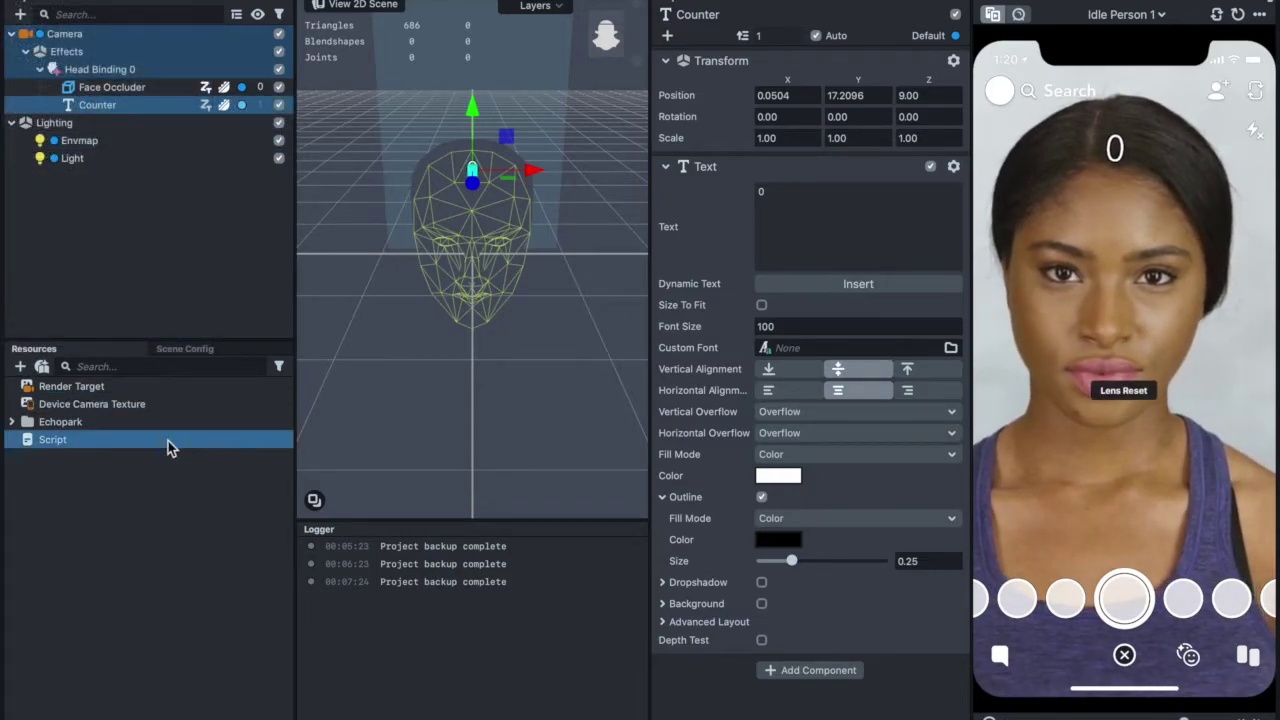
{"action": "double_click", "coordinate": [168, 441]}
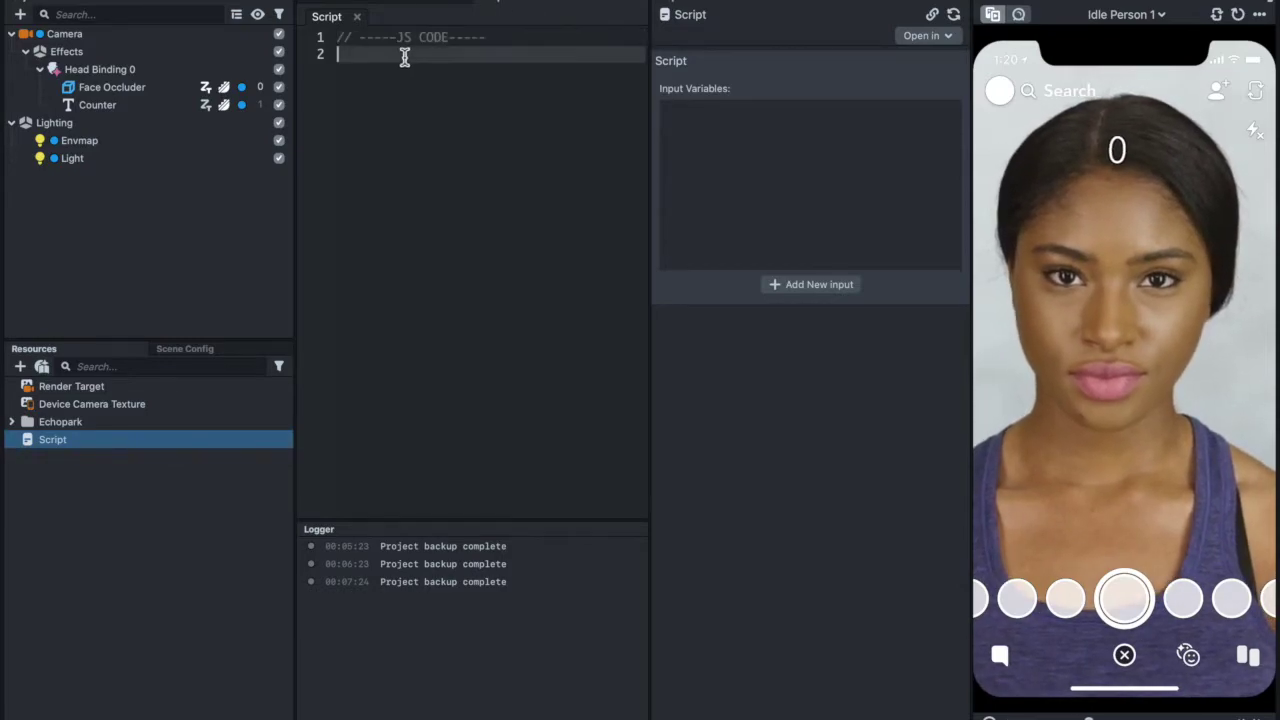
- Paste the copied onTrigger example code into the script below the JS CODE comment
{"action": "key", "text": "super+v"}
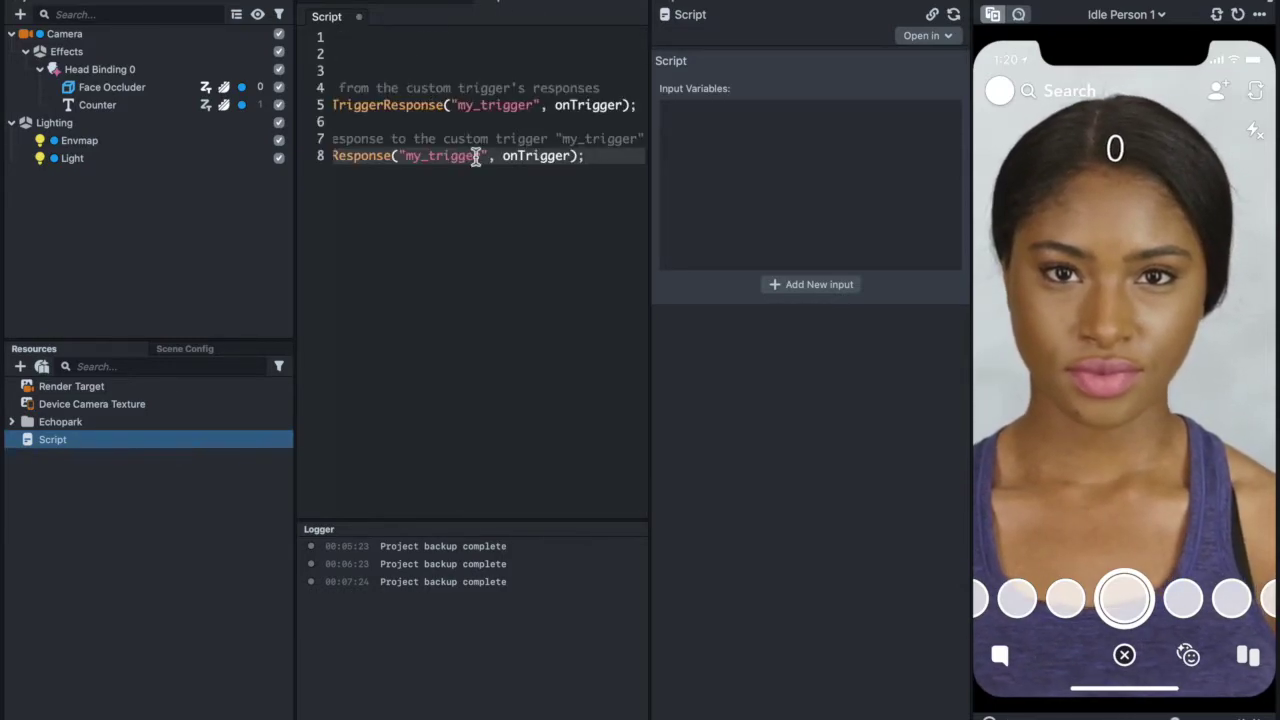
{"action": "left_click", "coordinate": [379, 157]}
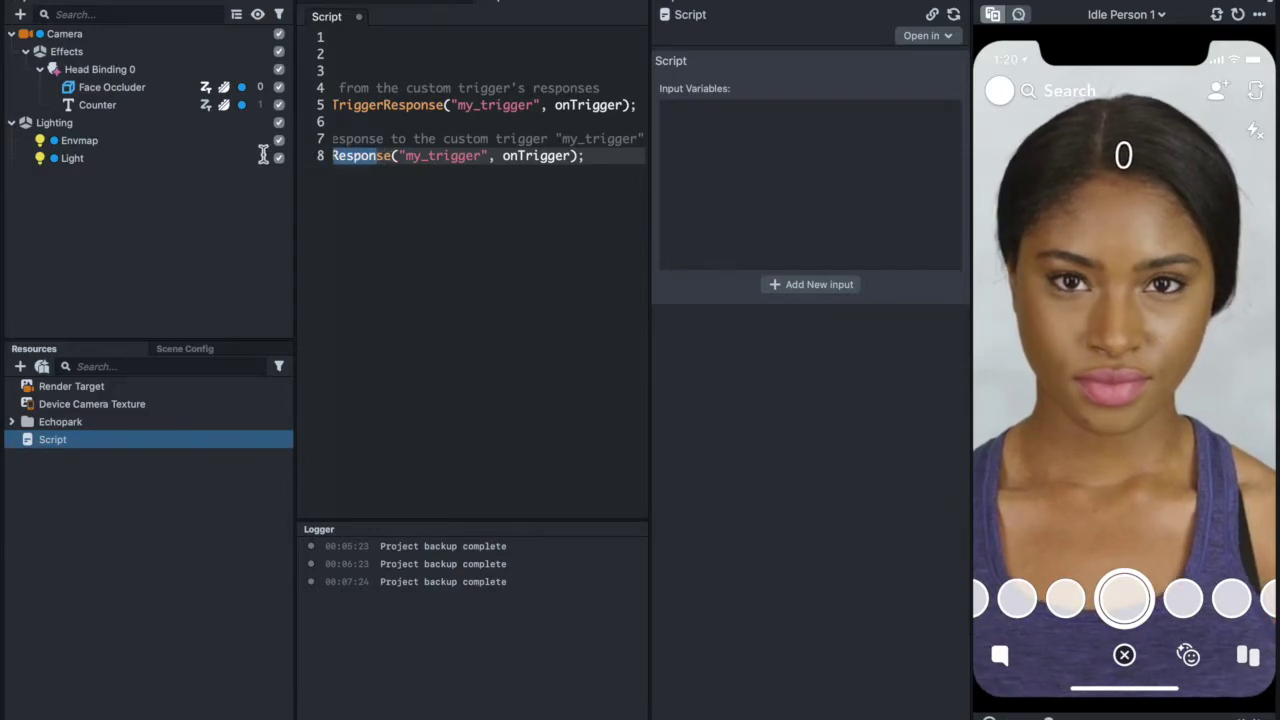
{"action": "left_click_drag", "start_coordinate": [263, 155], "coordinate": [151, 134]}
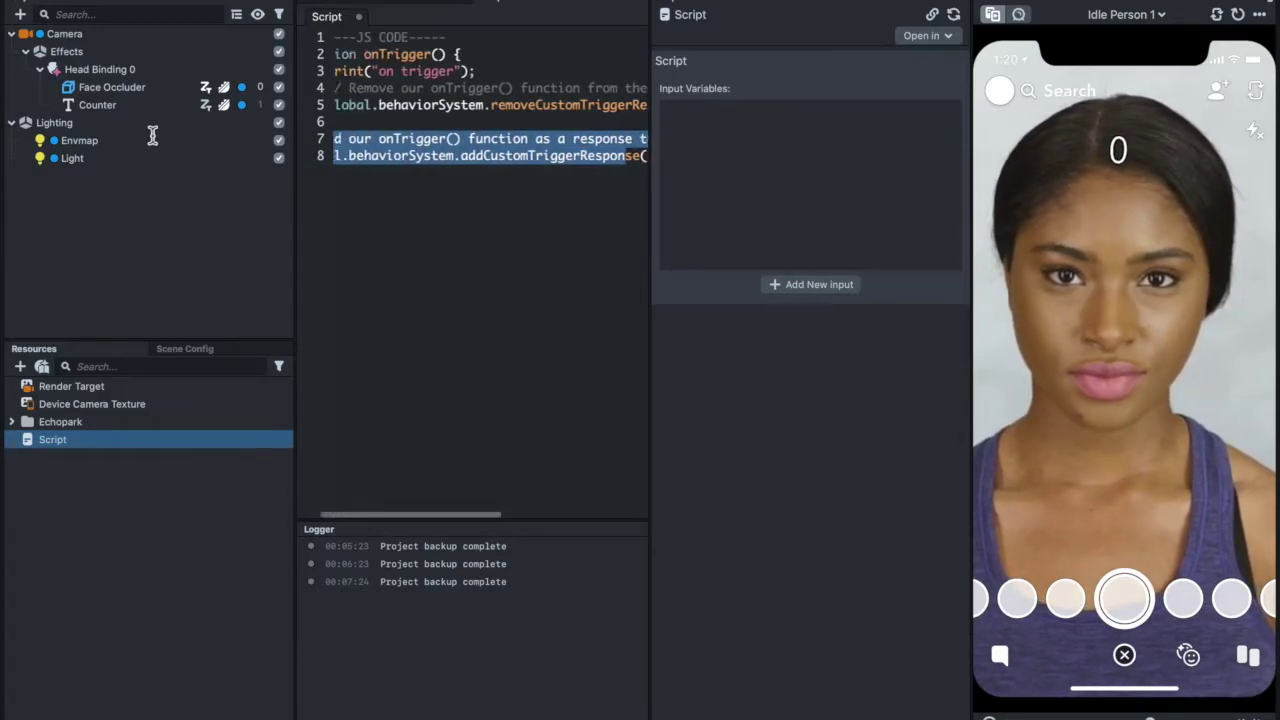
{"action": "left_click", "coordinate": [453, 128]}
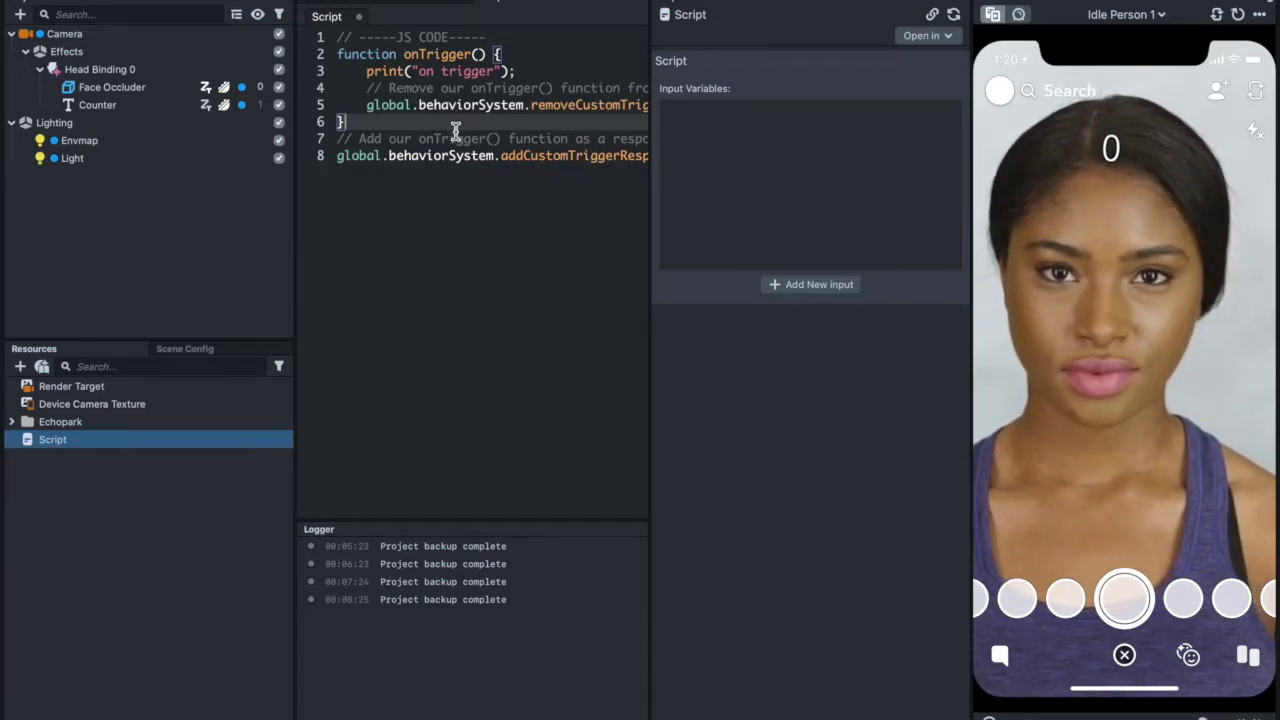
- Delete the comment and the removeCustomTriggerResponse call from the onTrigger function
{"action": "left_click_drag", "start_coordinate": [366, 105], "coordinate": [380, 88]}
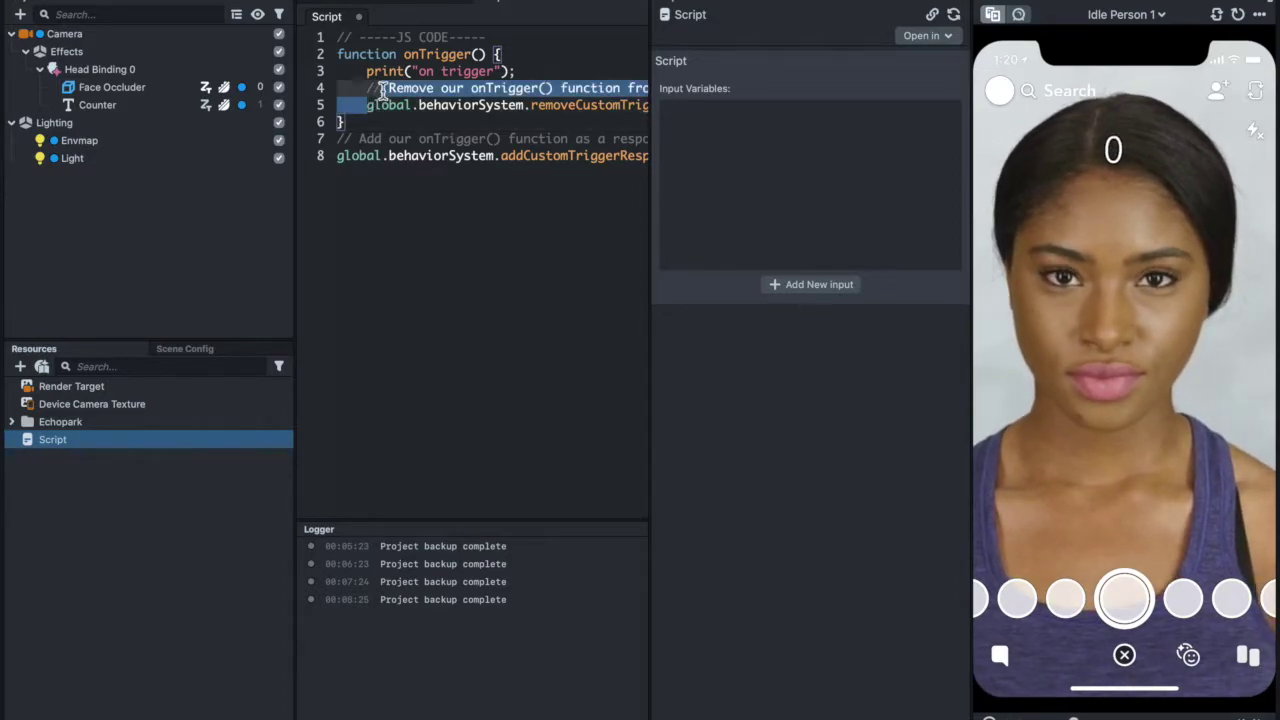
{"action": "left_click", "coordinate": [380, 88]}
{"action": "left_click_drag", "start_coordinate": [618, 92], "coordinate": [684, 113]}
{"action": "key", "text": "BackSpace"}
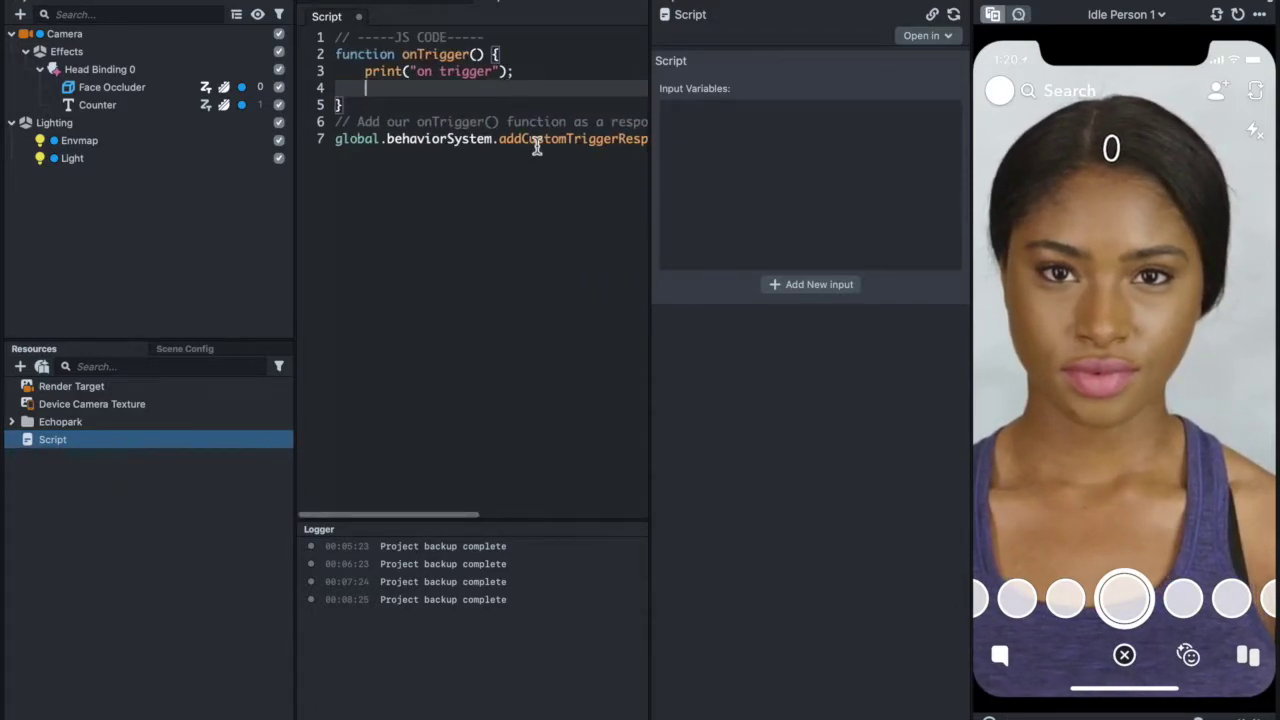
- Examine how the addCustomTriggerResponse line links the my_trigger name to the onTrigger function
{"action": "scroll", "coordinate": [468, 164], "scroll_direction": "right", "scroll_amount": 1}
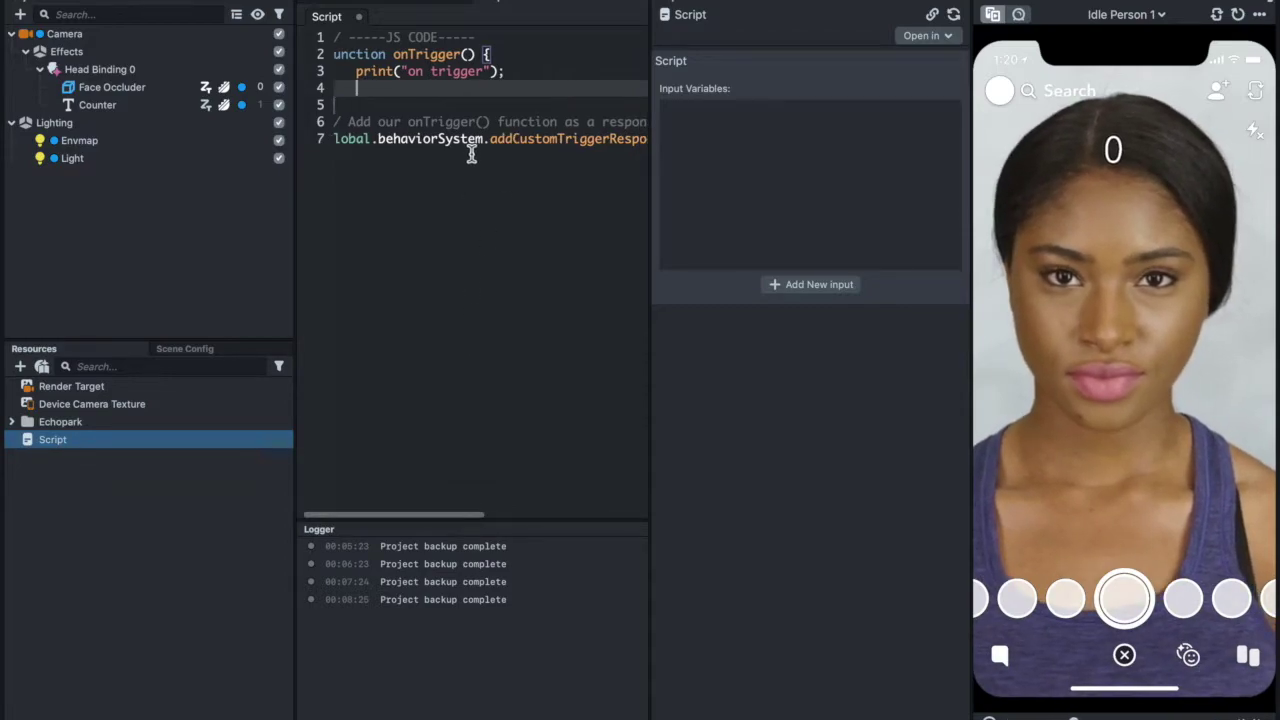
{"action": "left_click_drag", "start_coordinate": [409, 512], "coordinate": [586, 508]}
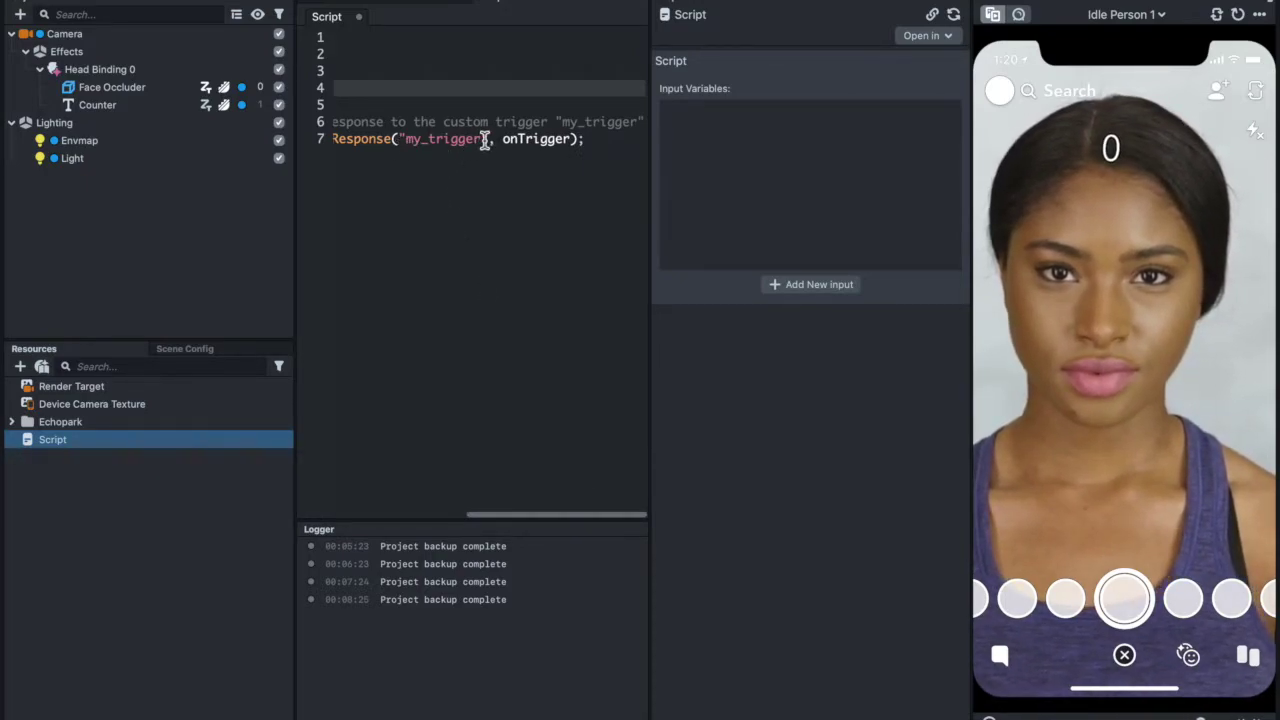
{"action": "left_click_drag", "start_coordinate": [482, 139], "coordinate": [405, 139]}
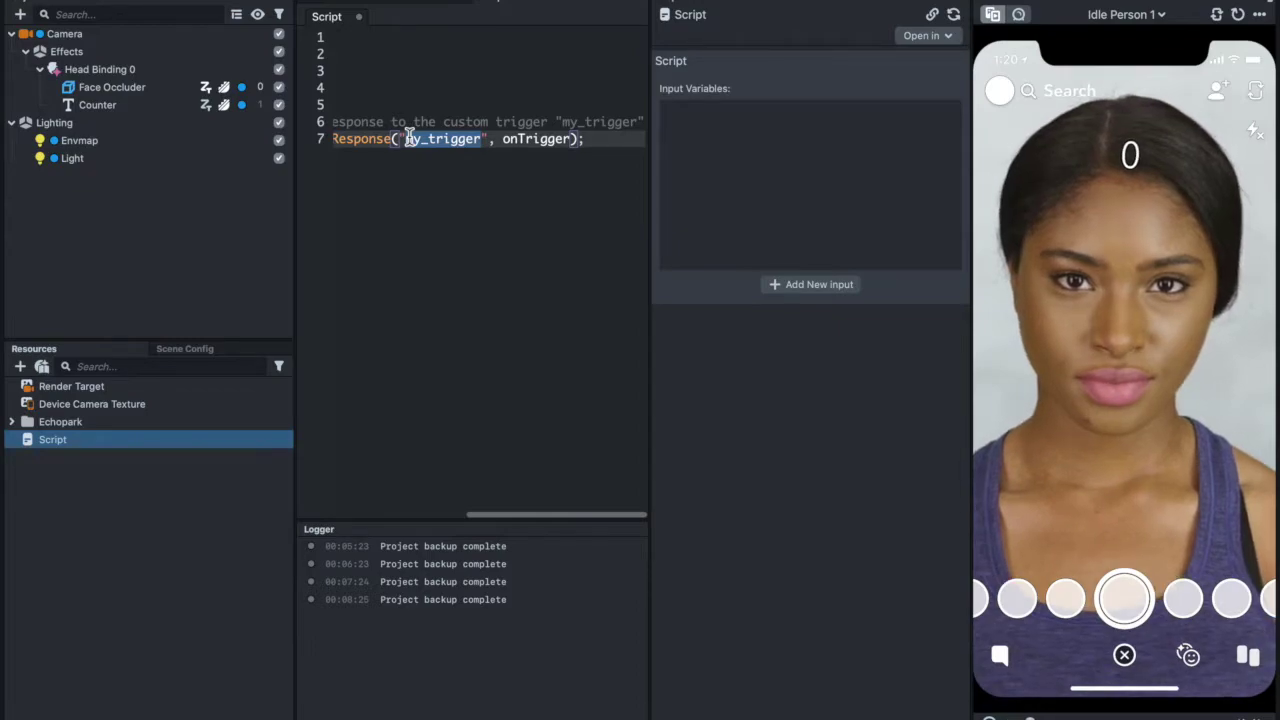
{"action": "left_click", "coordinate": [504, 141]}
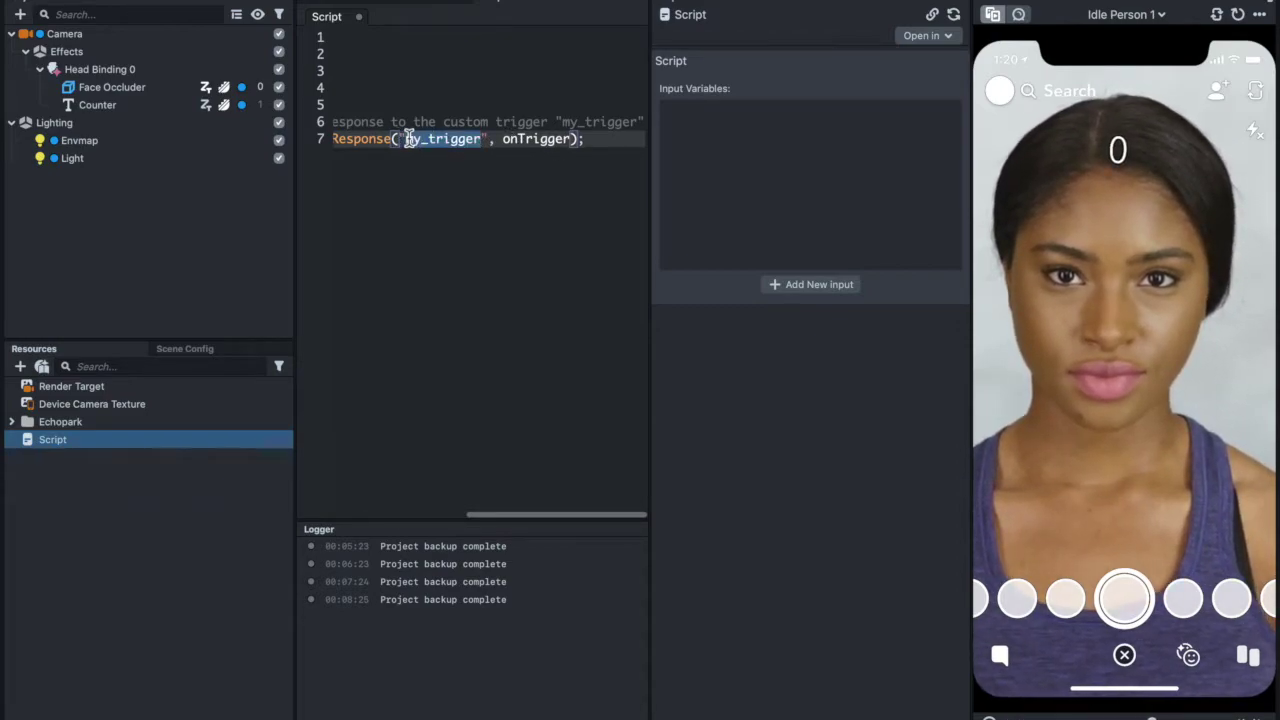
{"action": "left_click", "coordinate": [507, 138]}
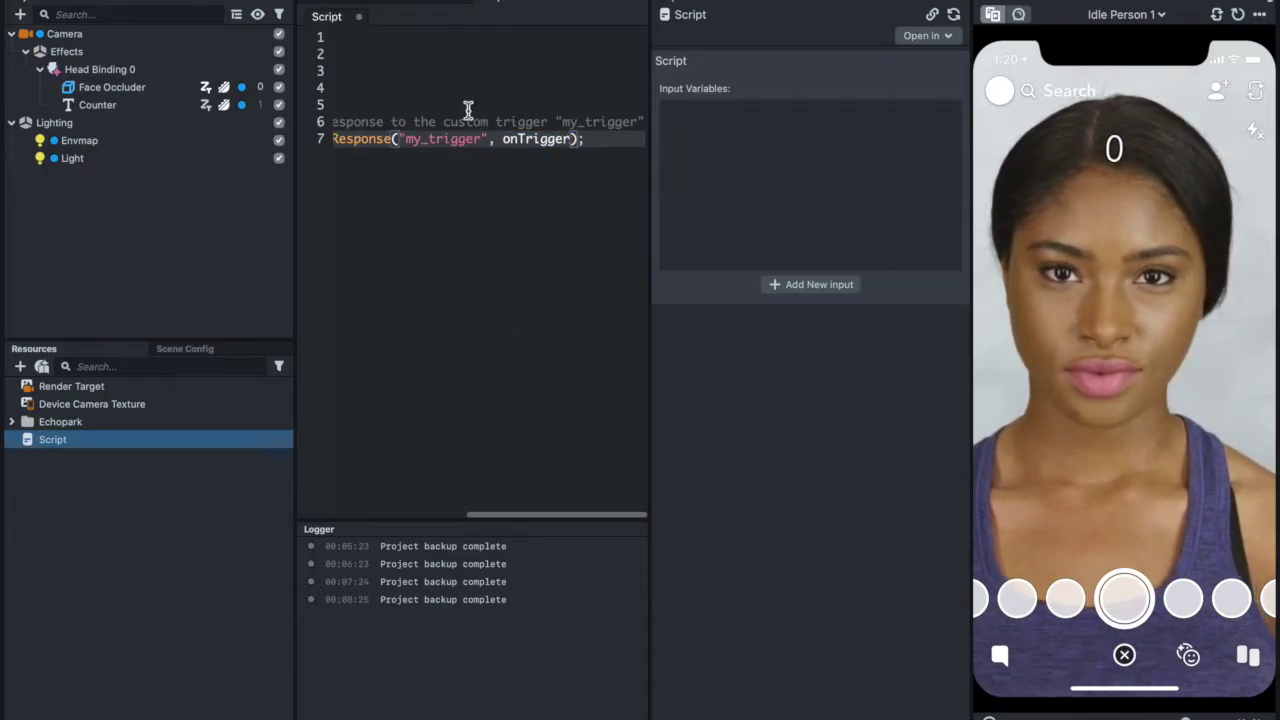
{"action": "scroll", "coordinate": [351, 80], "scroll_direction": "left", "scroll_amount": 5}
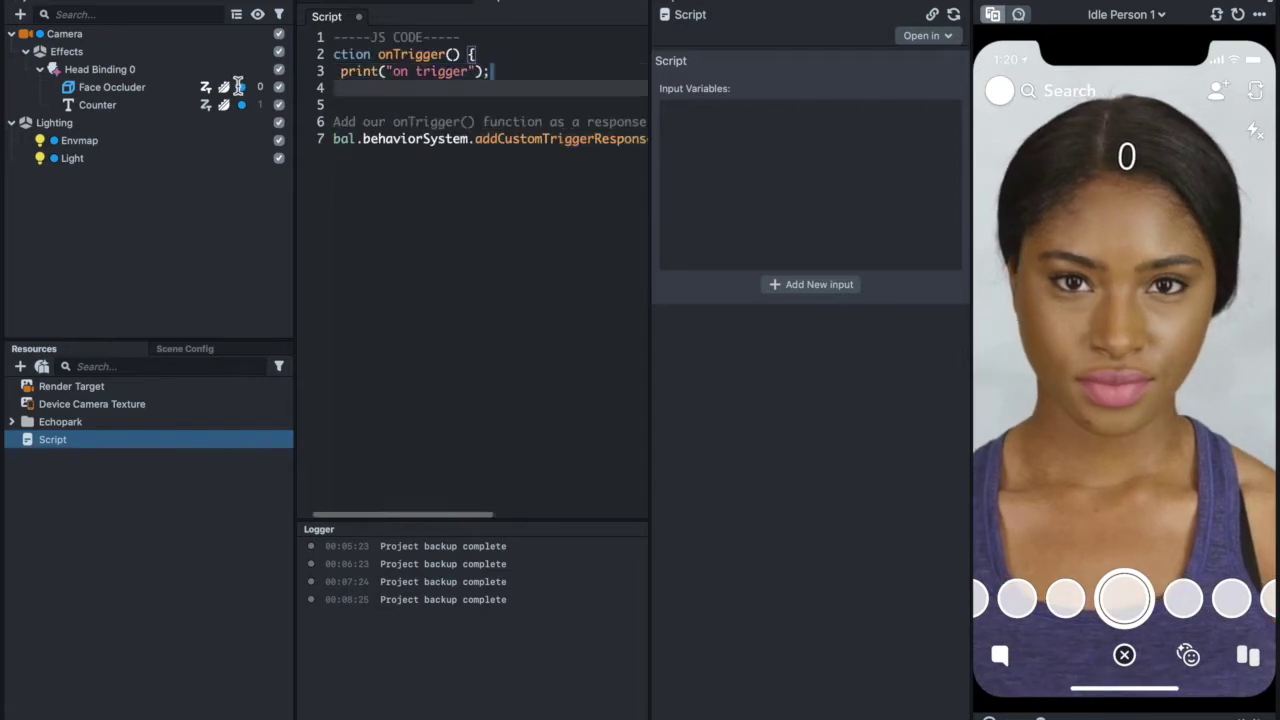
{"action": "left_click", "coordinate": [397, 74]}
{"action": "left_click", "coordinate": [474, 55]}
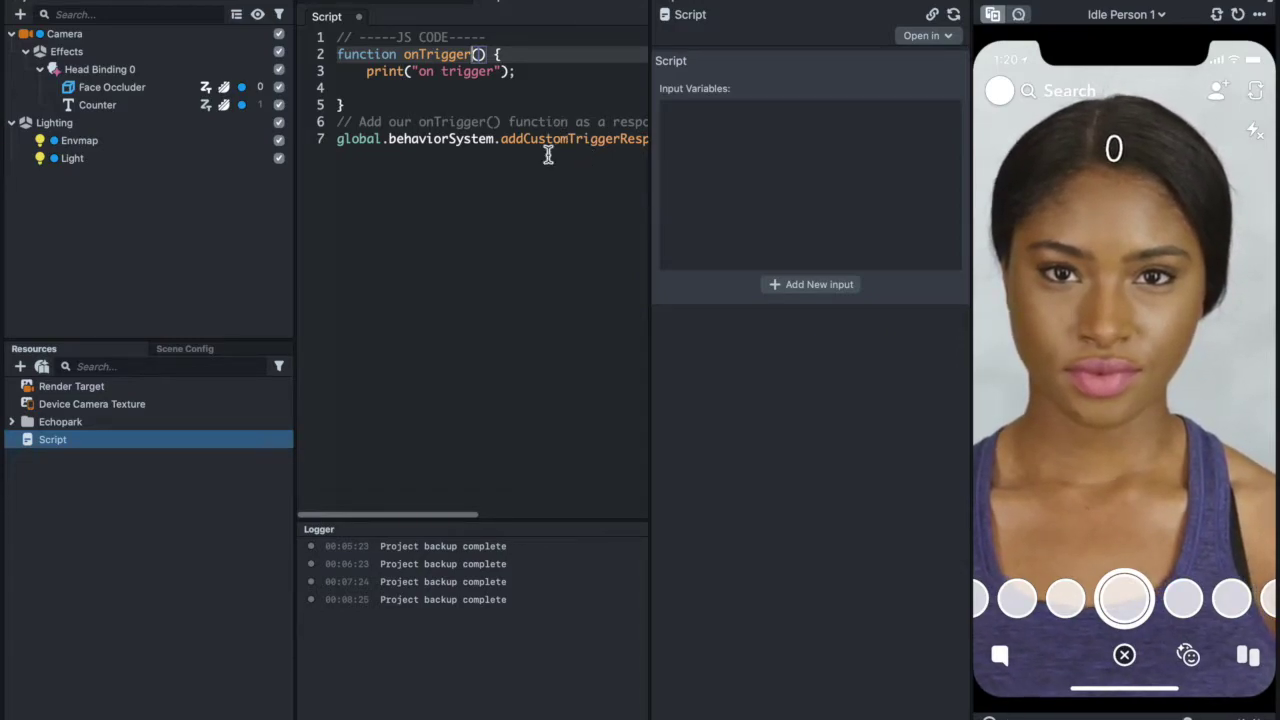
- Change the message printed by onTrigger to "Create Lenses", then close the script and save its changes
{"action": "left_click", "coordinate": [492, 75]}
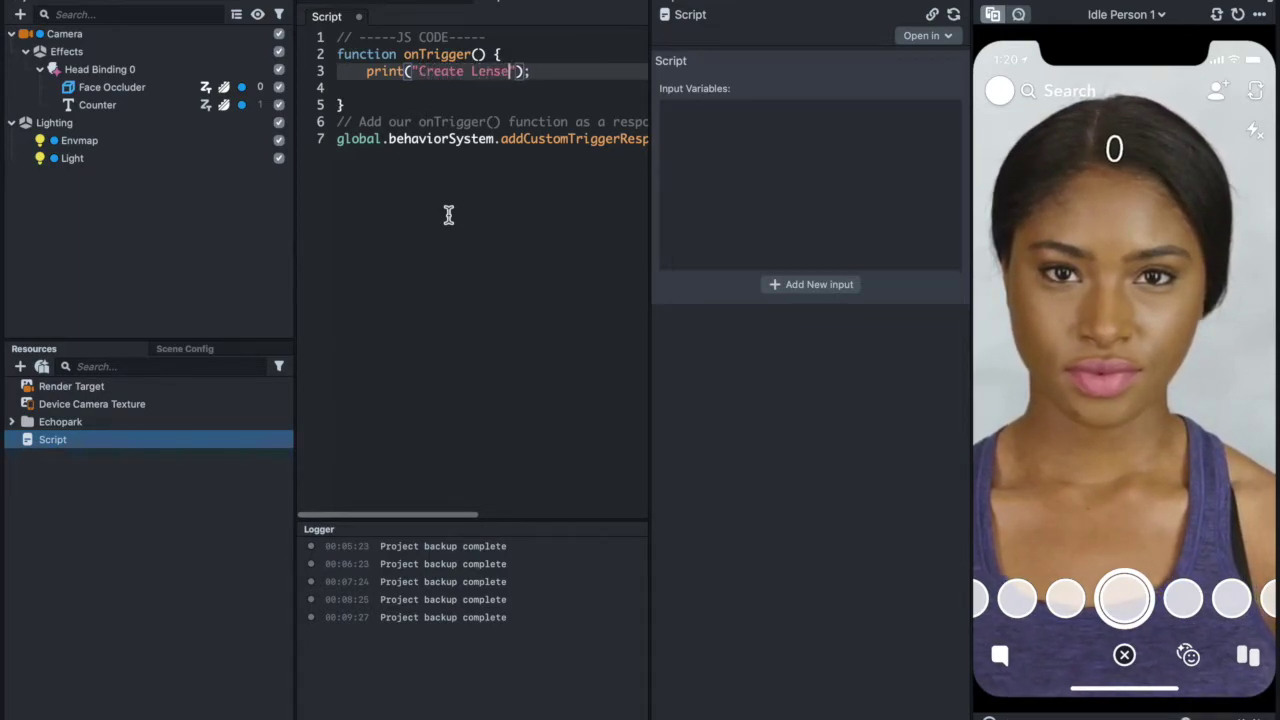
{"action": "left_click", "coordinate": [358, 18]}
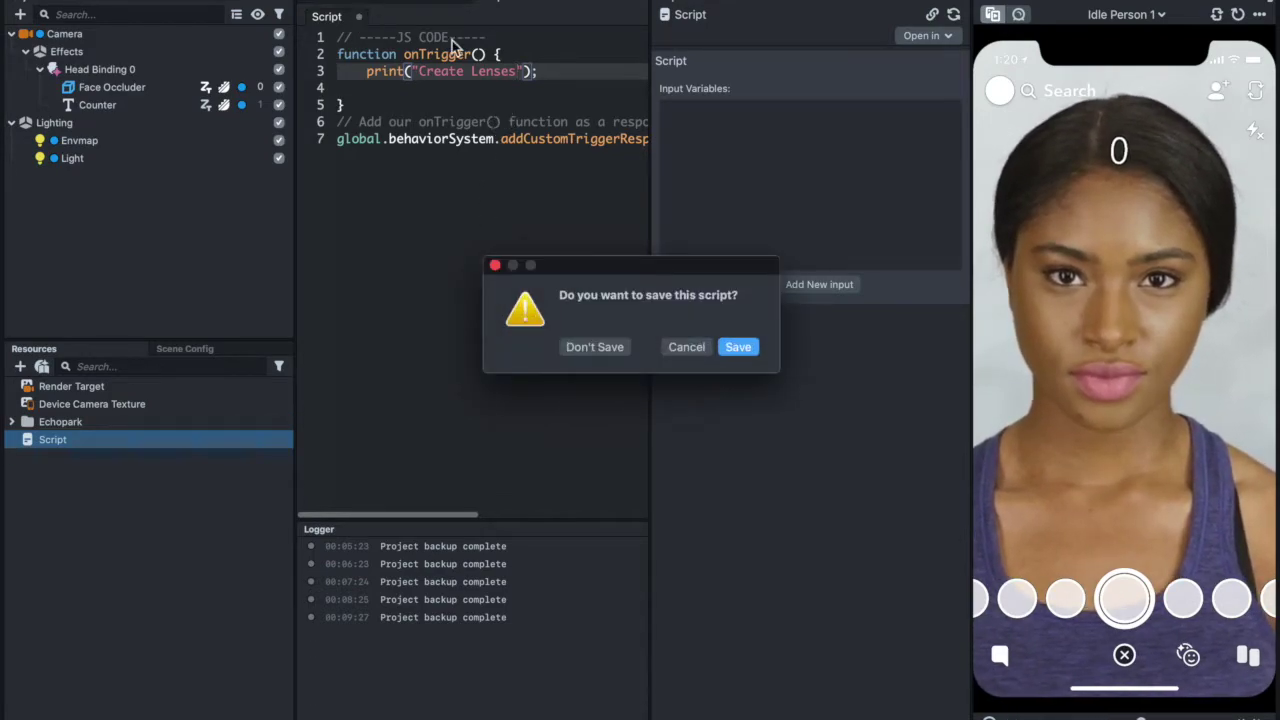
{"action": "left_click", "coordinate": [745, 351]}
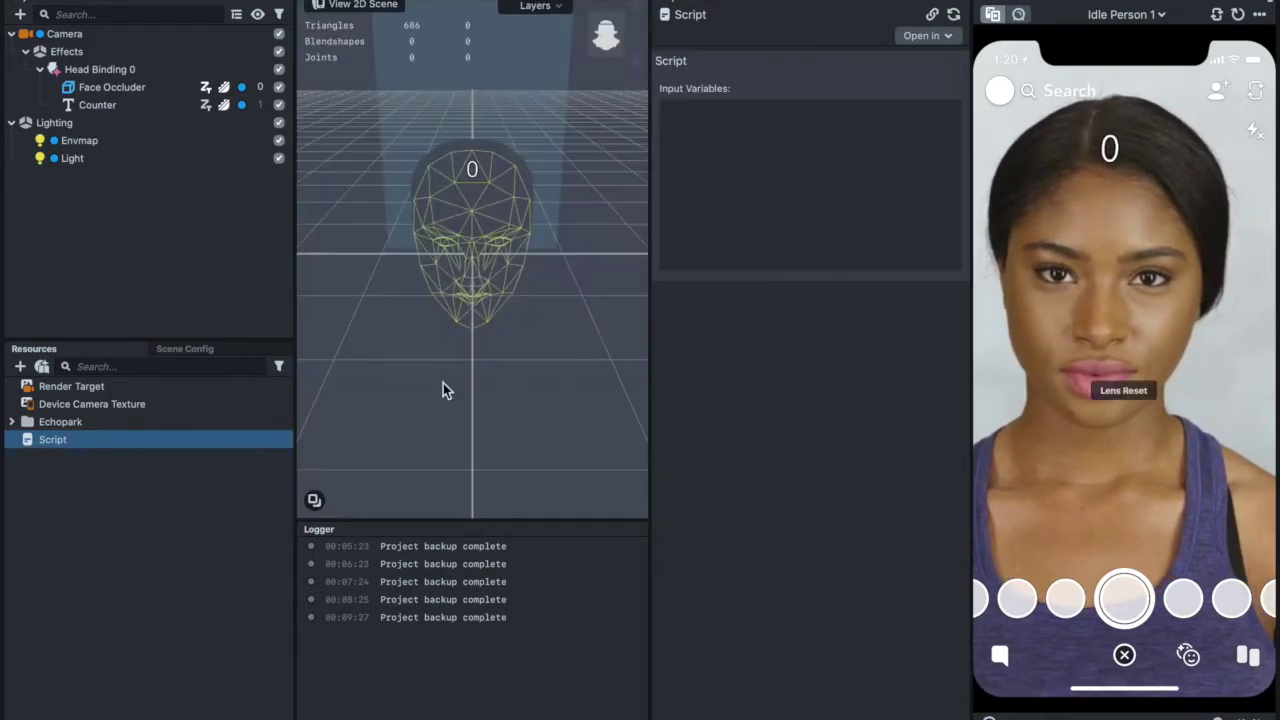
- Rename the Script resource as Counter
{"action": "right_click", "coordinate": [157, 446]}
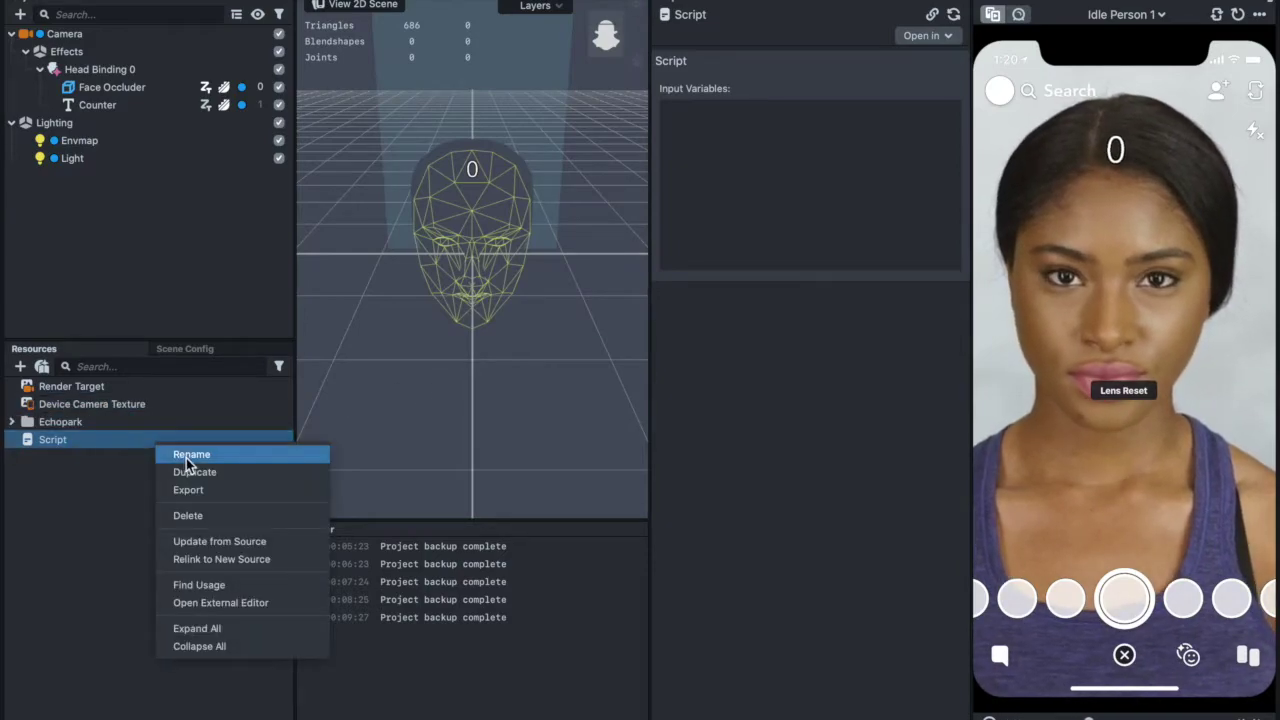
{"action": "left_click", "coordinate": [191, 456]}
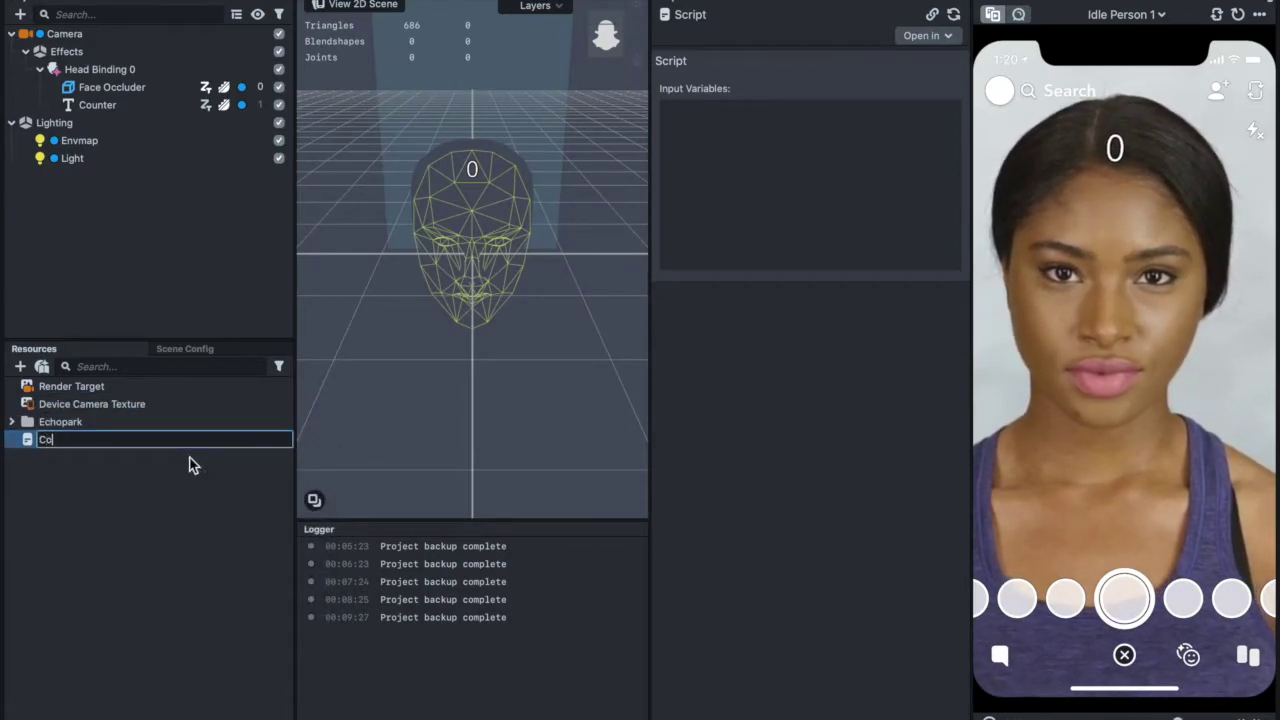
{"action": "key", "text": "Return"}
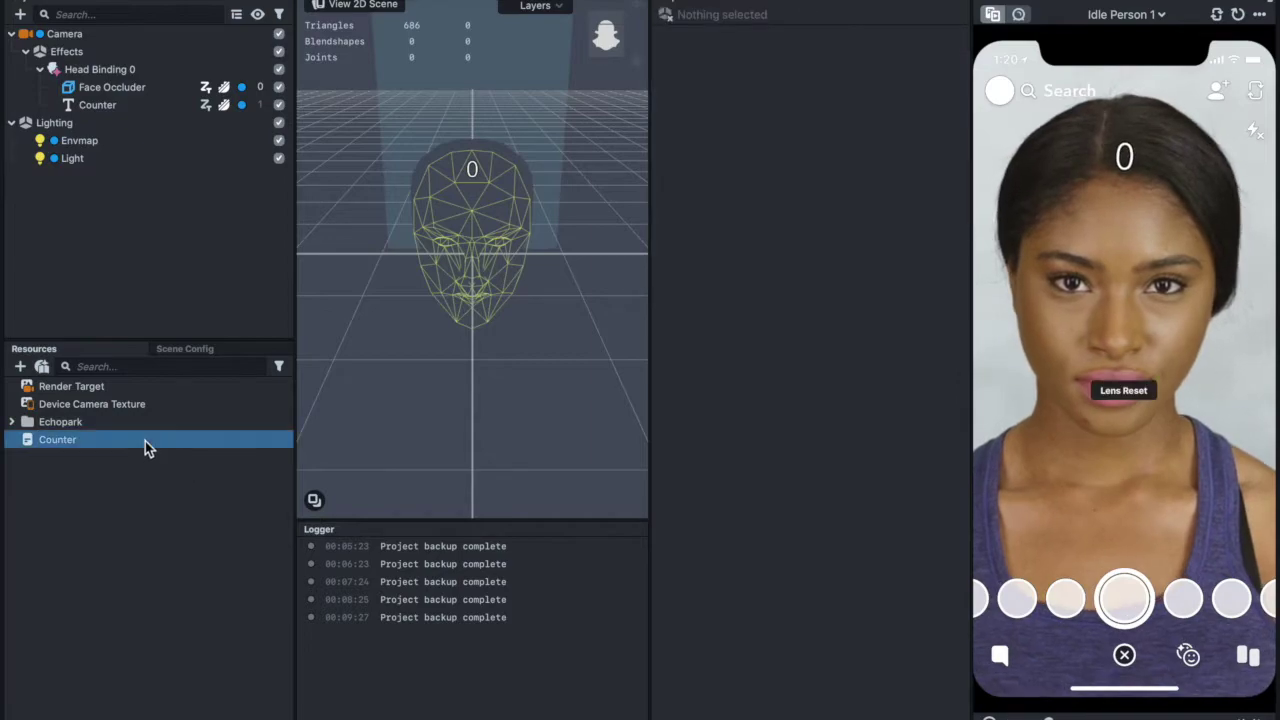
- Add a Behavior helper script object to the scene
{"action": "left_click", "coordinate": [162, 124]}
{"action": "left_click", "coordinate": [172, 230]}
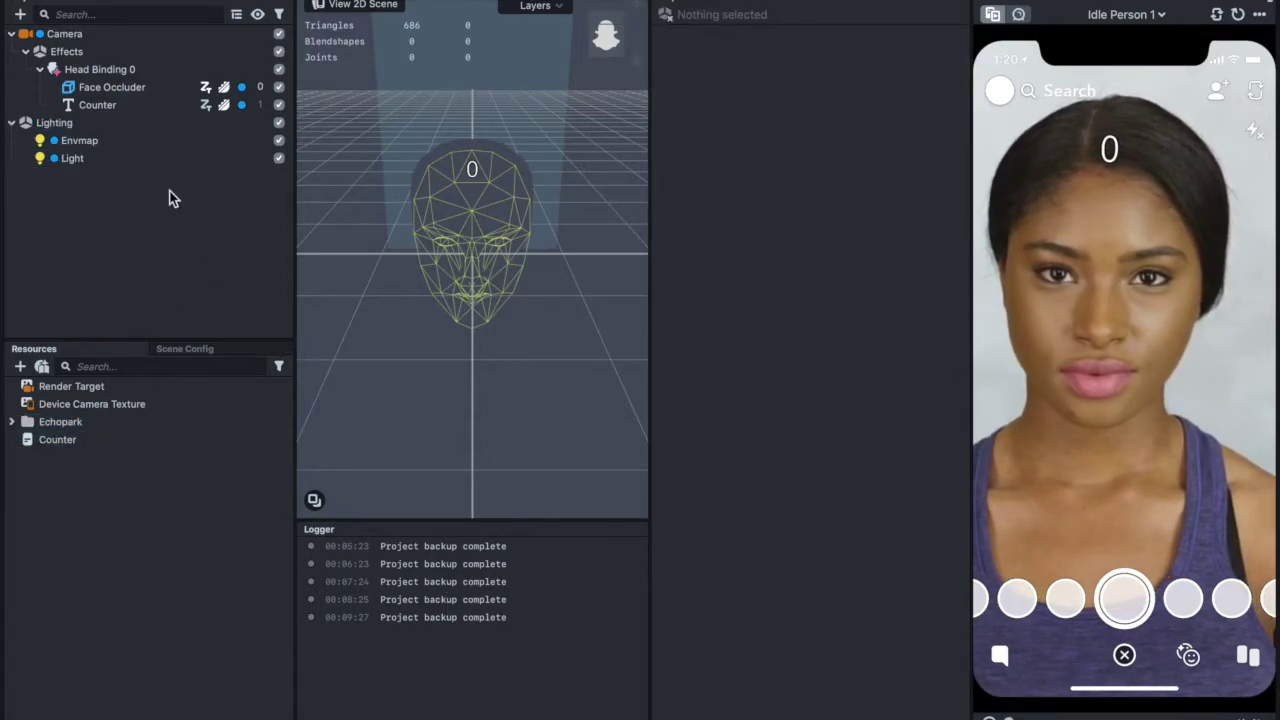
{"action": "left_click", "coordinate": [52, 34]}
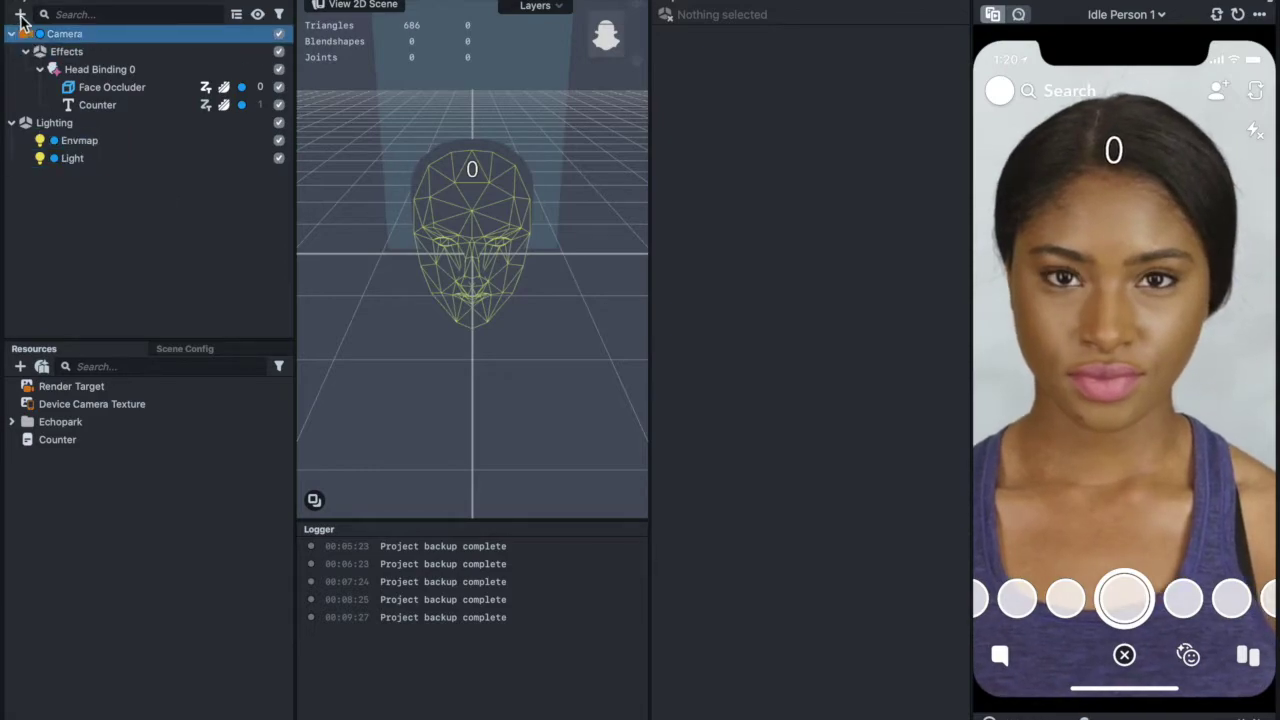
{"action": "left_click", "coordinate": [20, 15]}
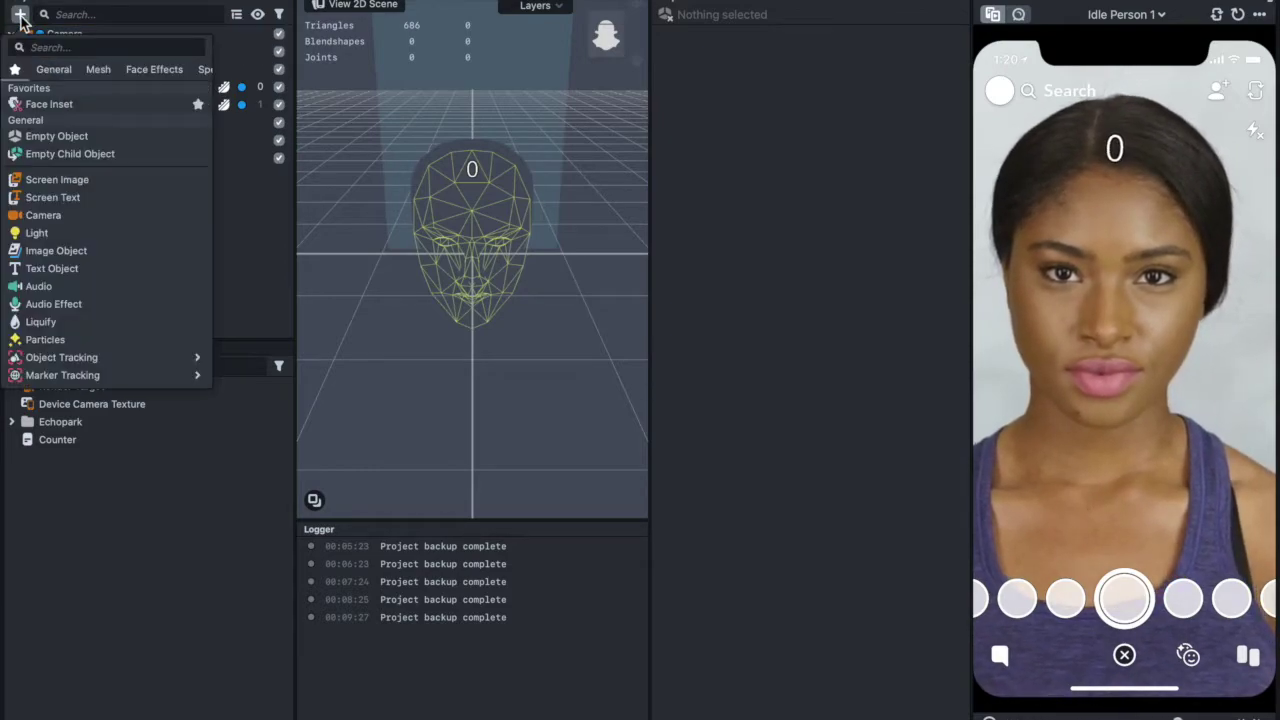
{"action": "type", "text": "he"}
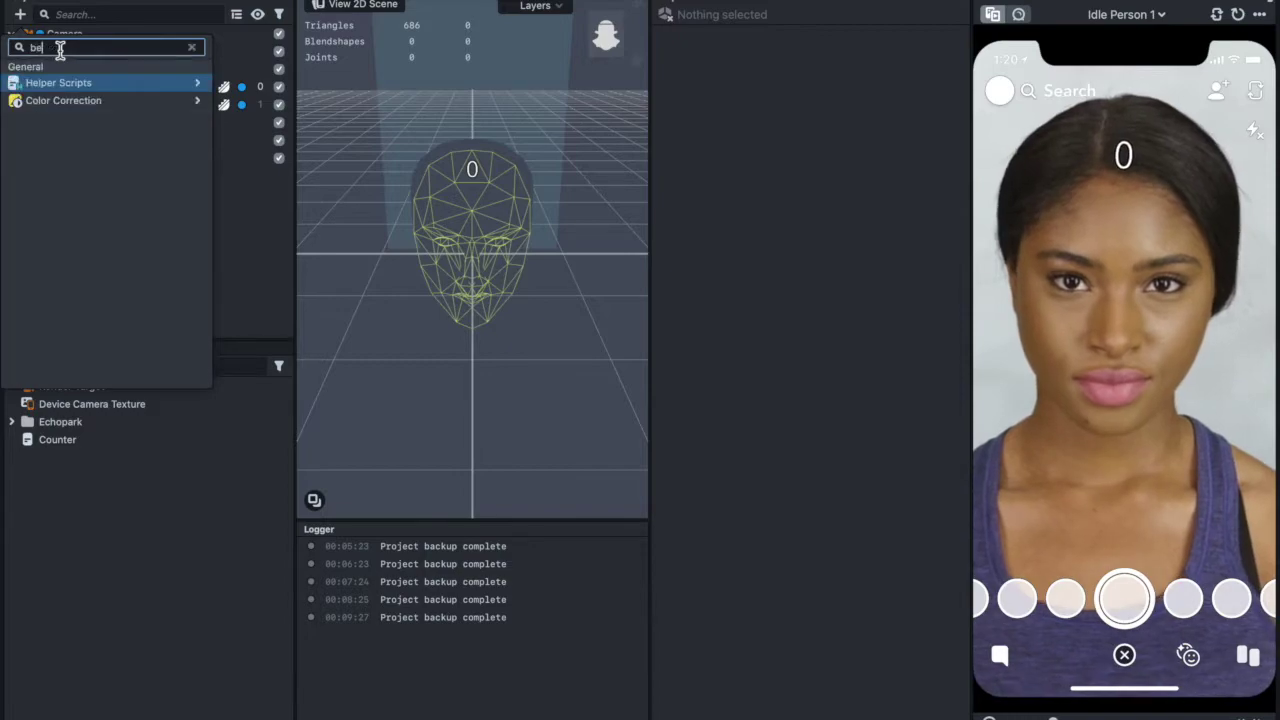
{"action": "mouse_move", "coordinate": [180, 85]}
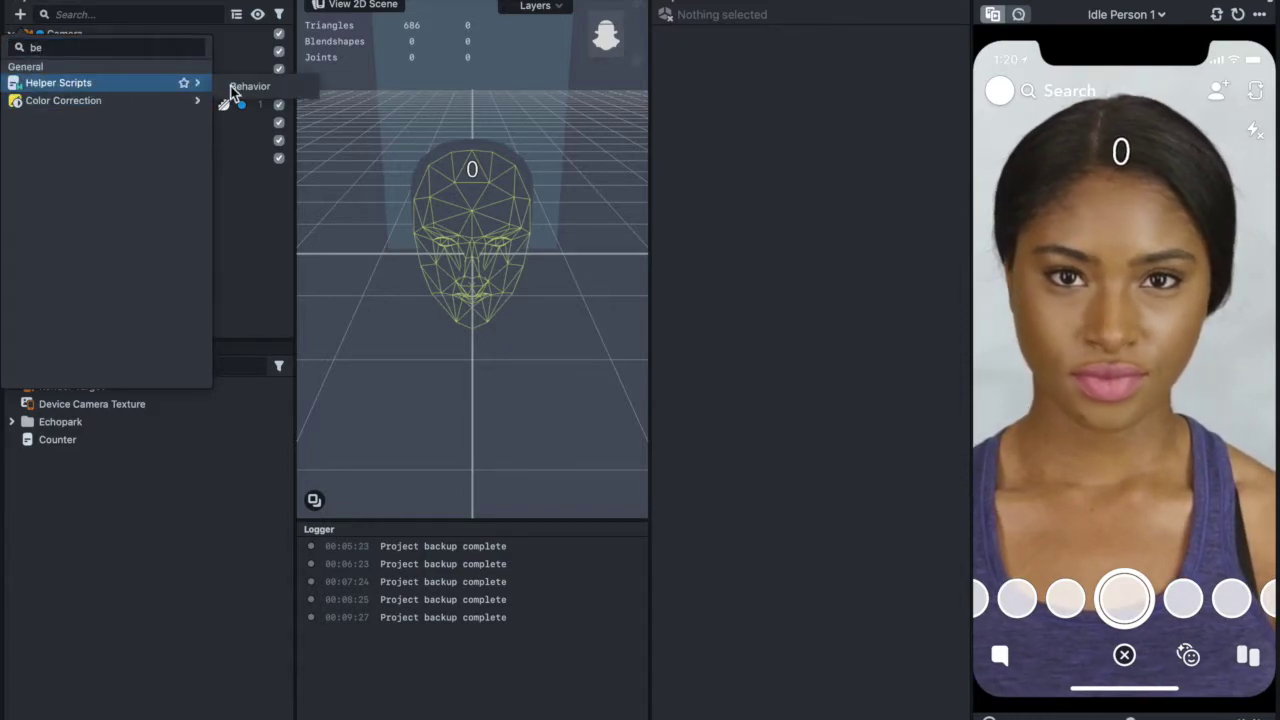
{"action": "left_click", "coordinate": [231, 86]}
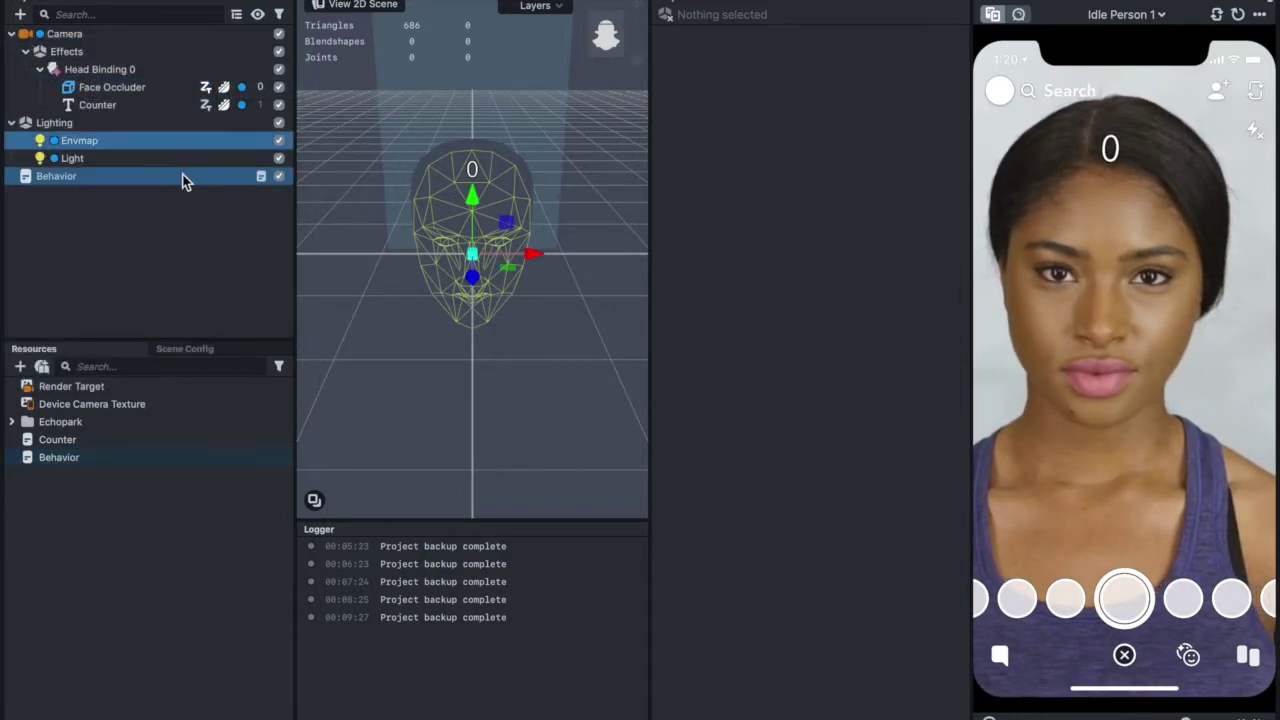
- Set the Behavior object's response type to Send Custom Trigger and its trigger name to my_trigger
{"action": "left_click", "coordinate": [183, 178]}
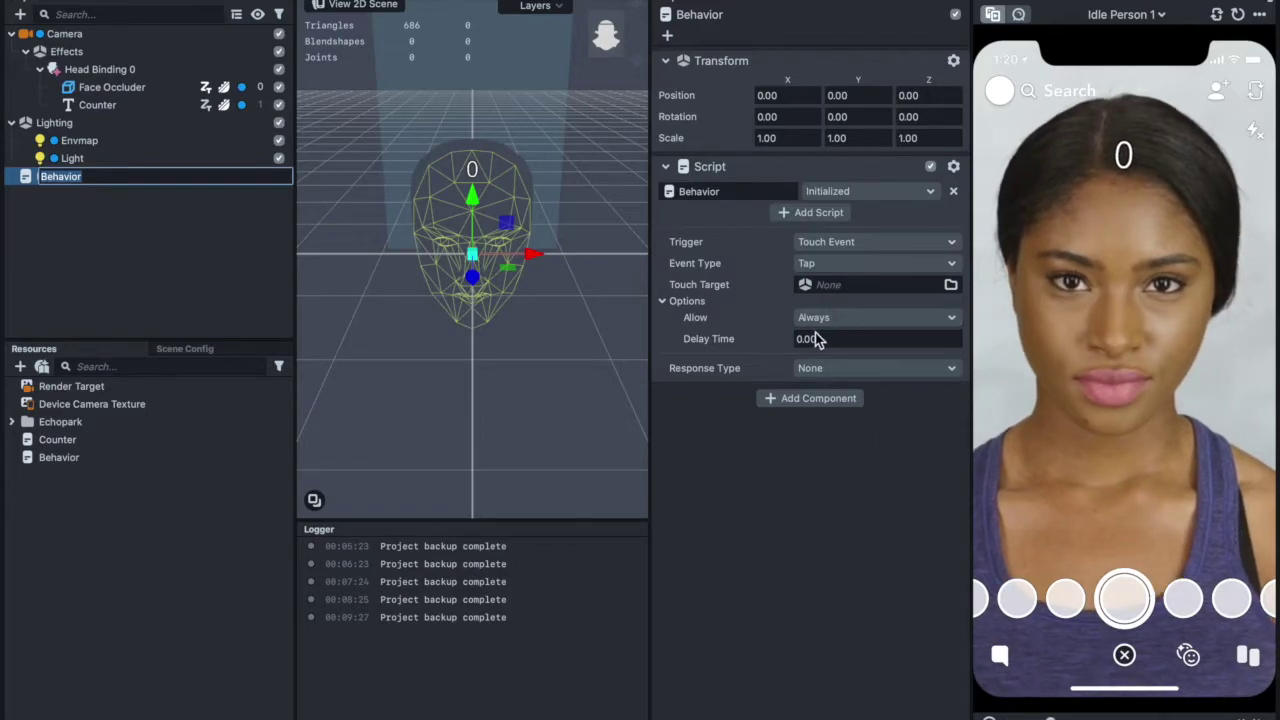
{"action": "left_click", "coordinate": [831, 370]}
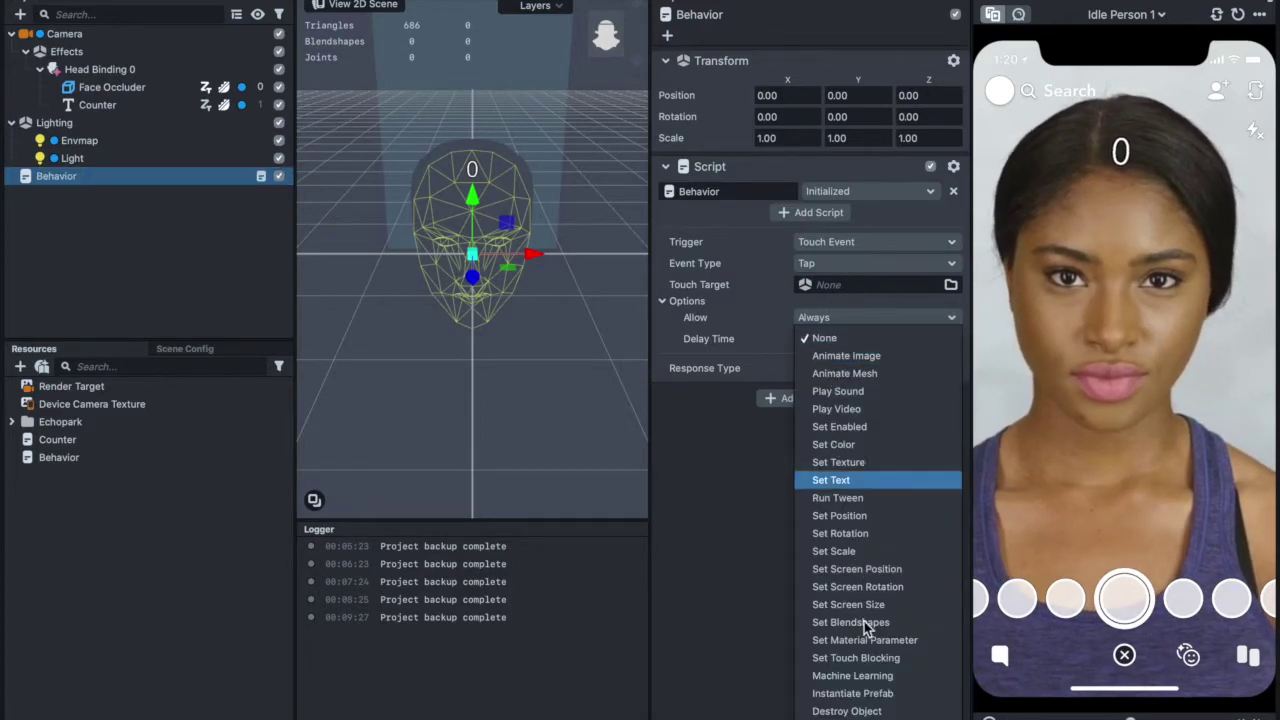
{"action": "left_click", "coordinate": [850, 705]}
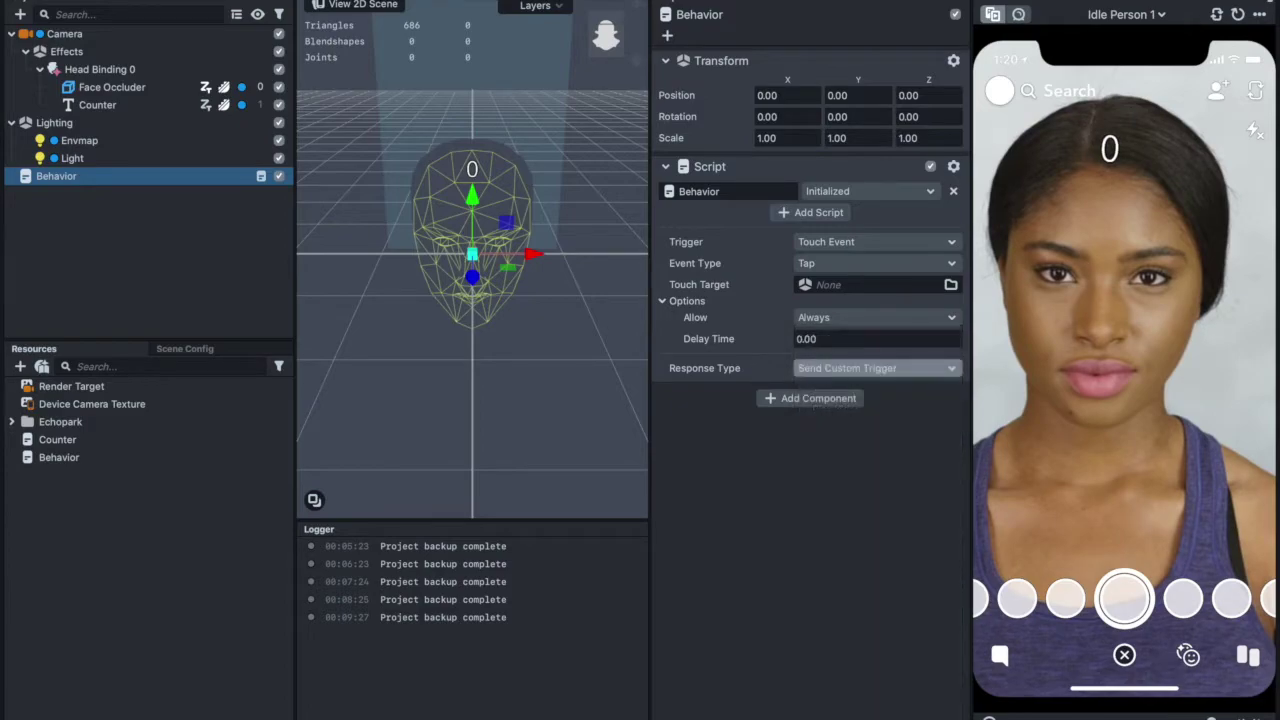
{"action": "left_click", "coordinate": [866, 401]}
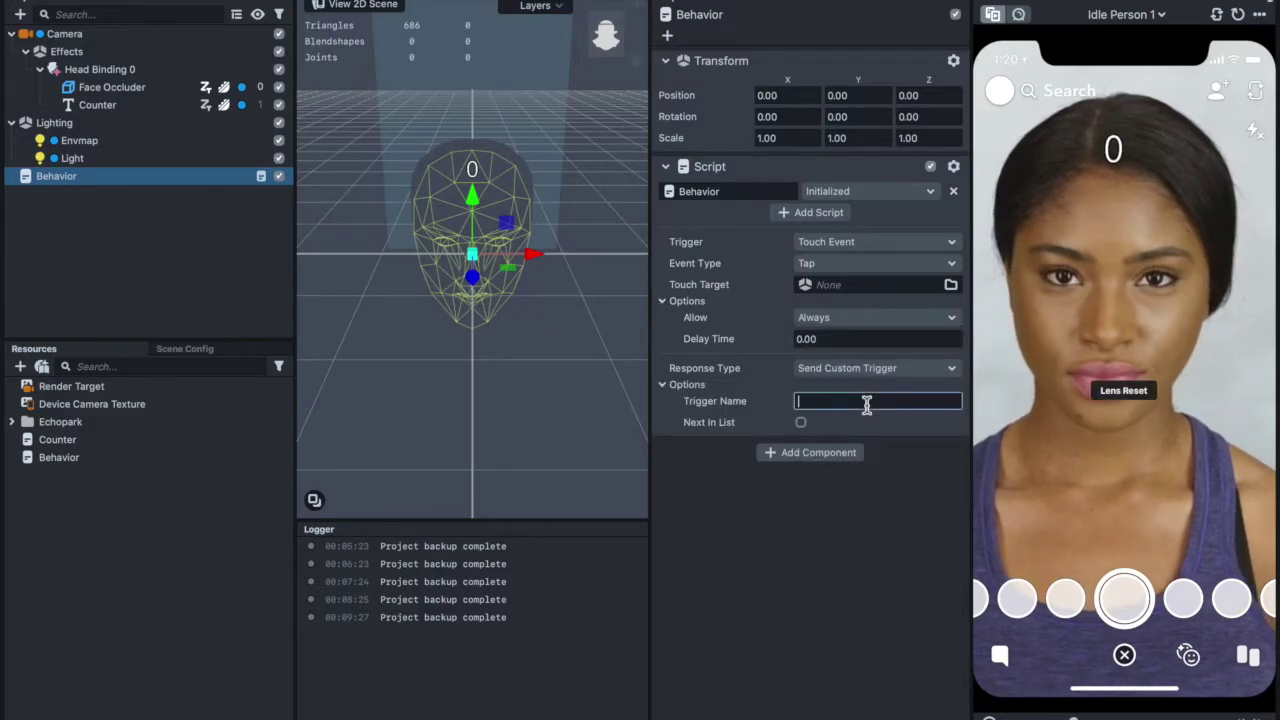
{"action": "type", "text": "my"}
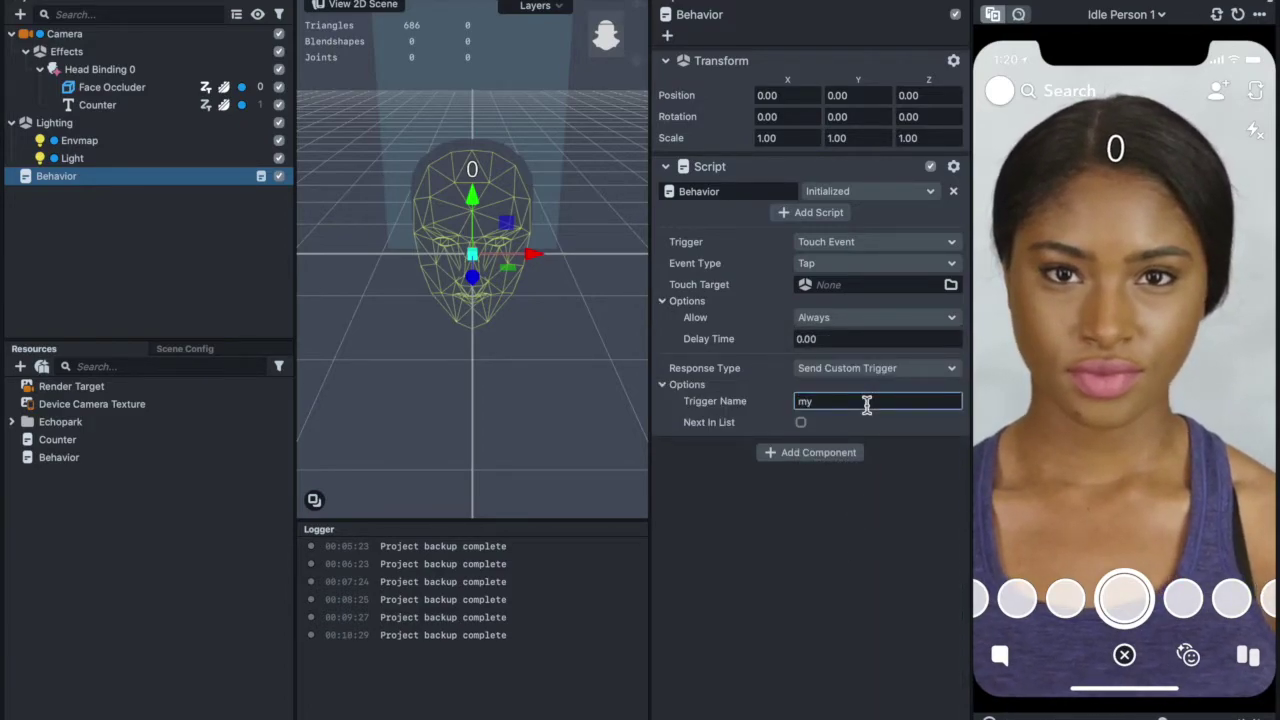
{"action": "type", "text": "_trigger"}
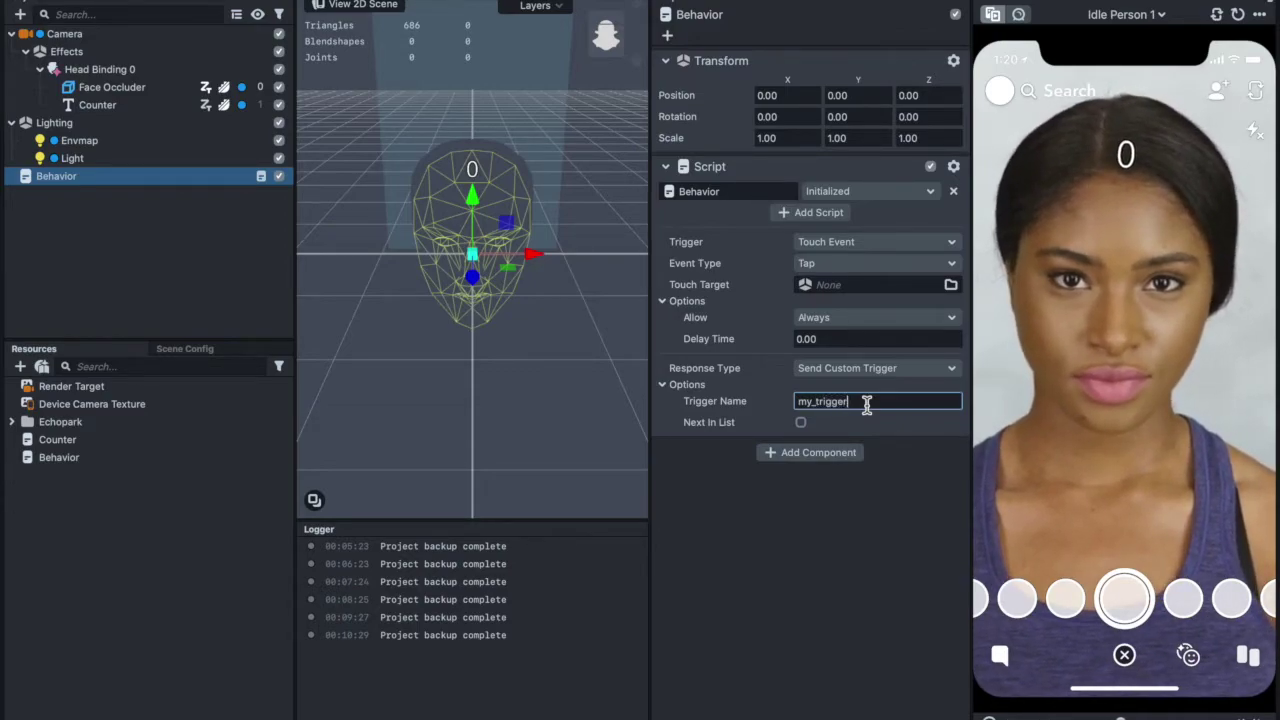
- Add a second Script component to the Behavior object and assign the Counter script to it
{"action": "left_click", "coordinate": [850, 456]}
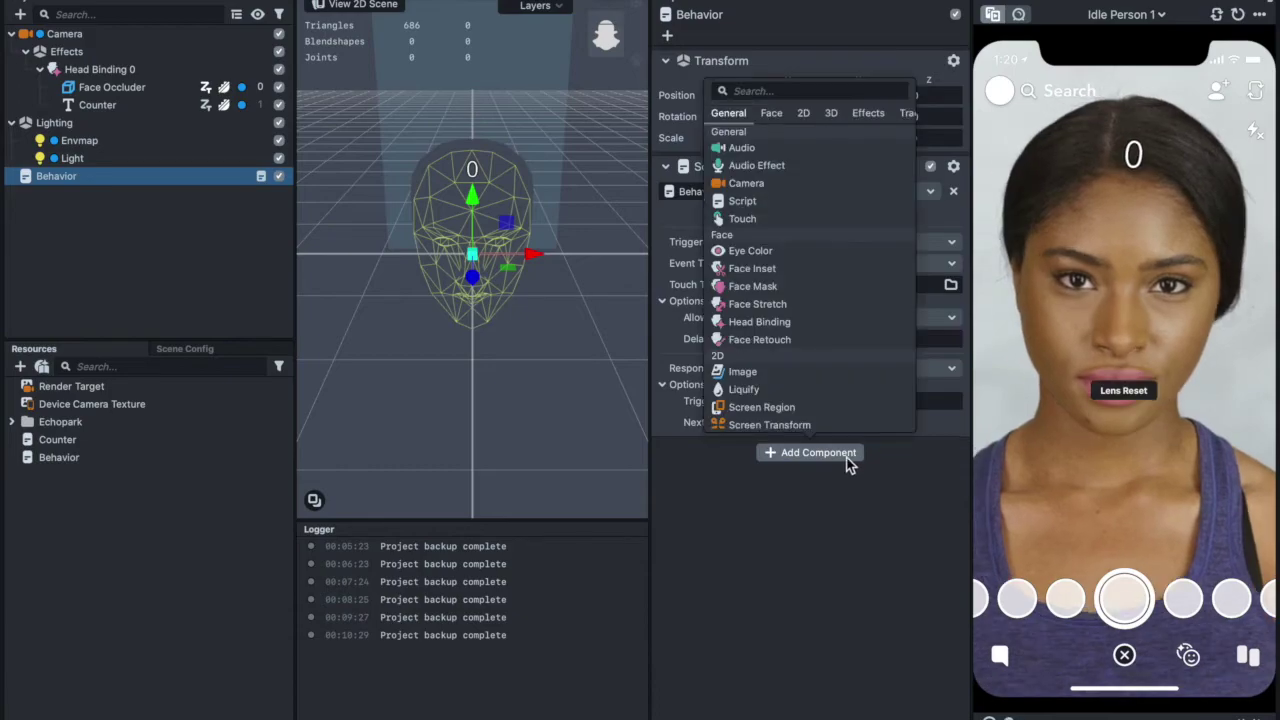
{"action": "left_click", "coordinate": [794, 203]}
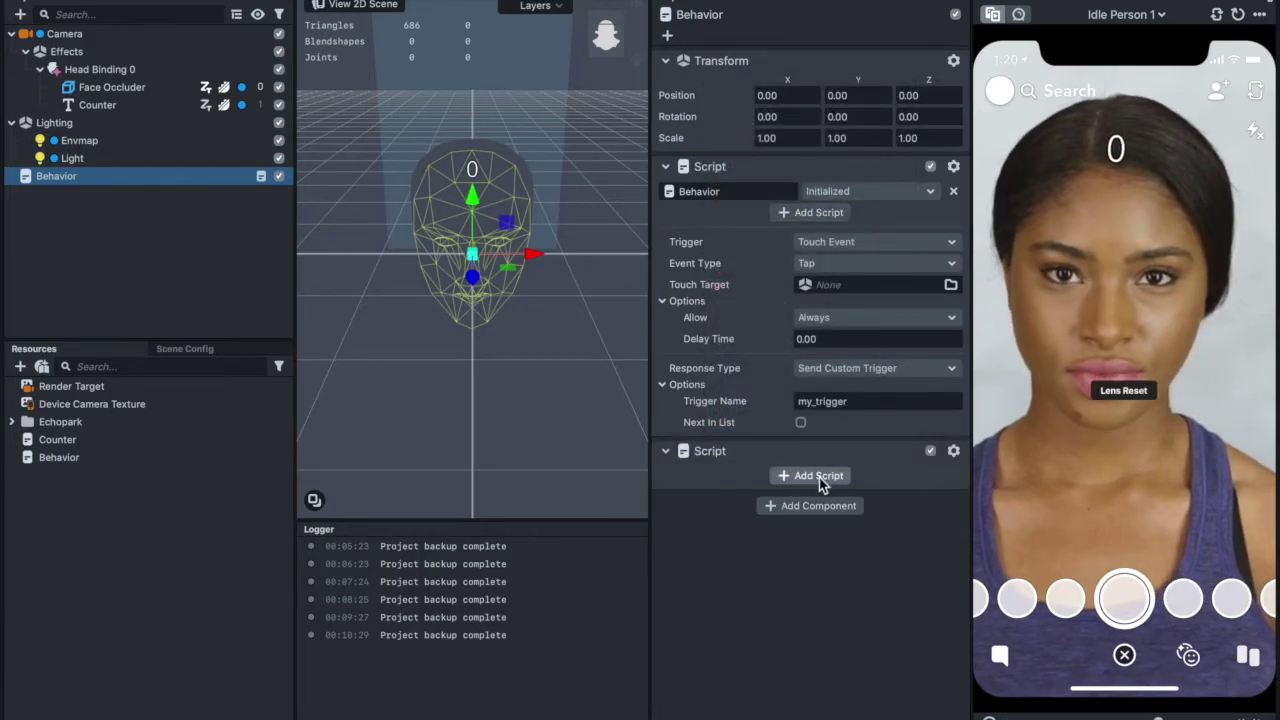
{"action": "left_click", "coordinate": [818, 476]}
{"action": "double_click", "coordinate": [554, 189]}
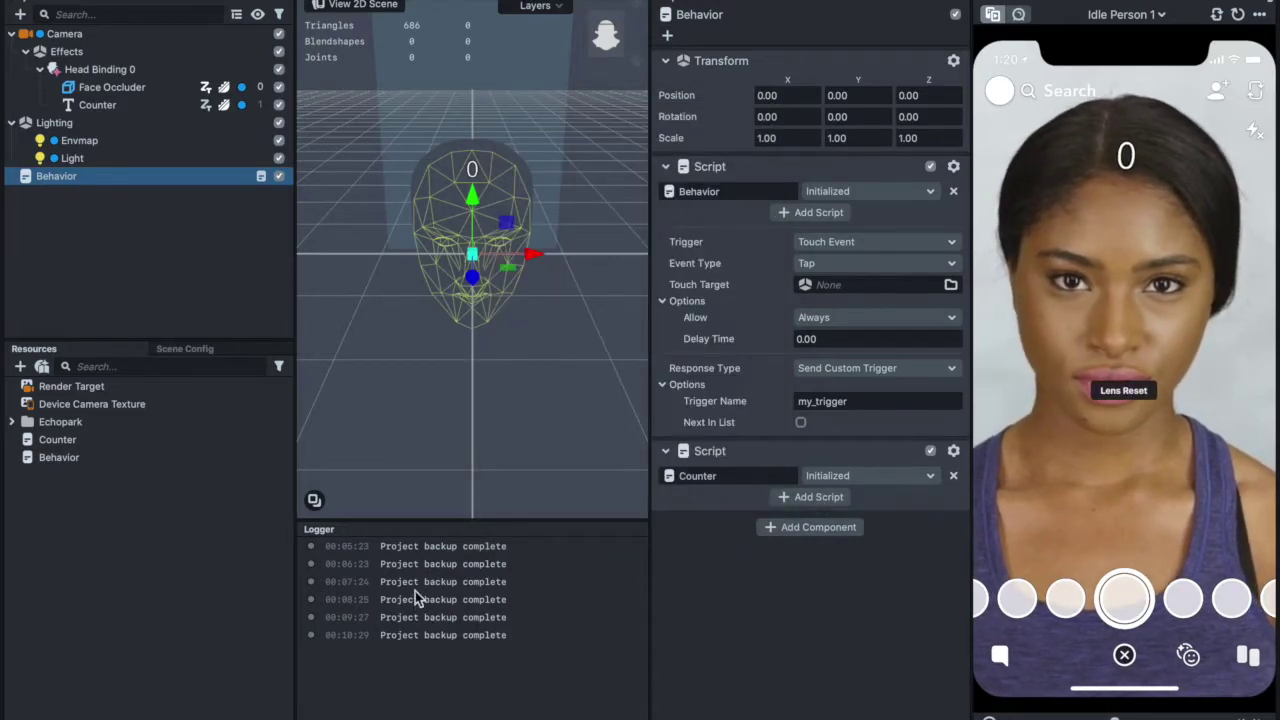
- Enlarge the Logger, clear its old messages and restart the lens preview to test the tap trigger
{"action": "left_click_drag", "start_coordinate": [442, 523], "coordinate": [446, 456]}
{"action": "right_click", "coordinate": [430, 530]}
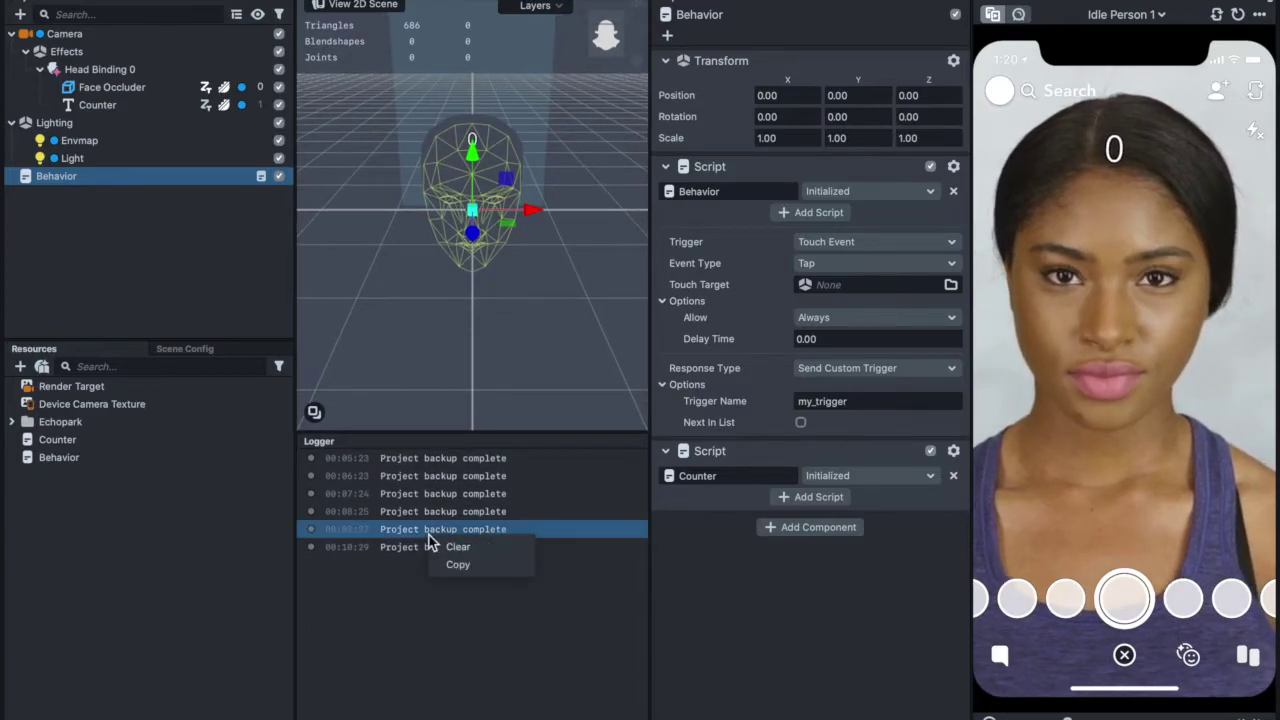
{"action": "left_click", "coordinate": [451, 555]}
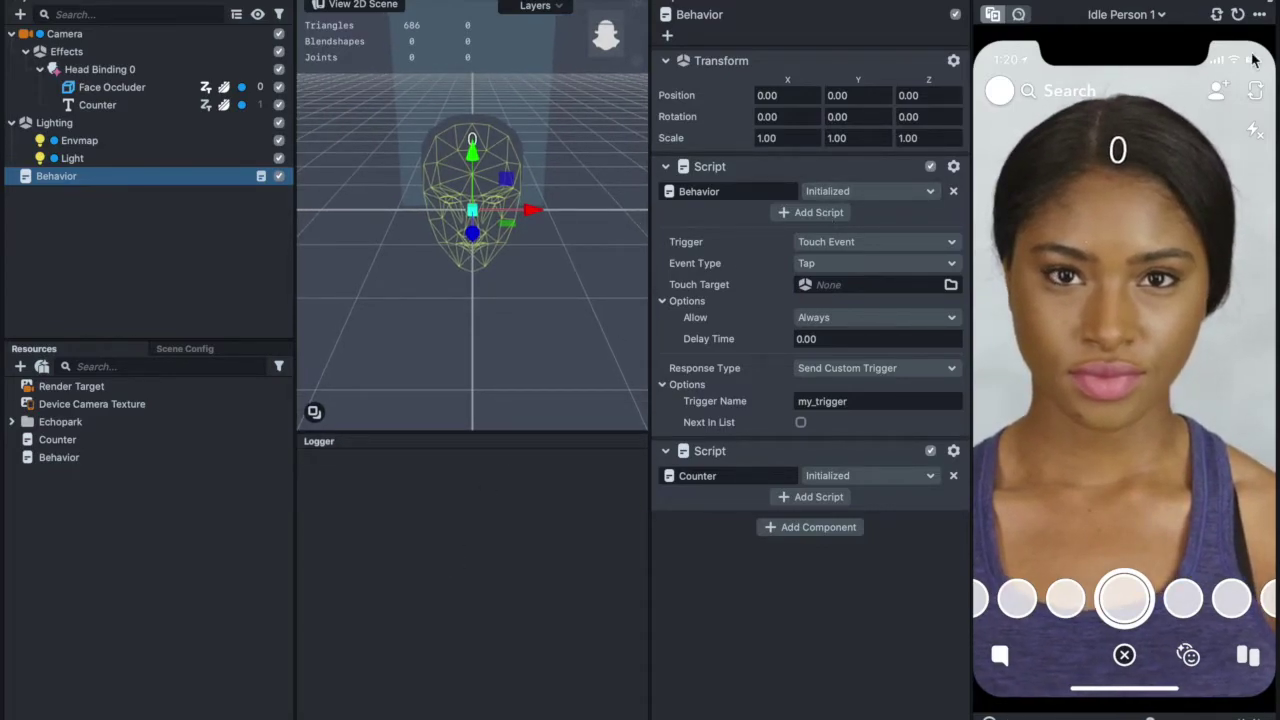
{"action": "left_click", "coordinate": [1240, 16]}
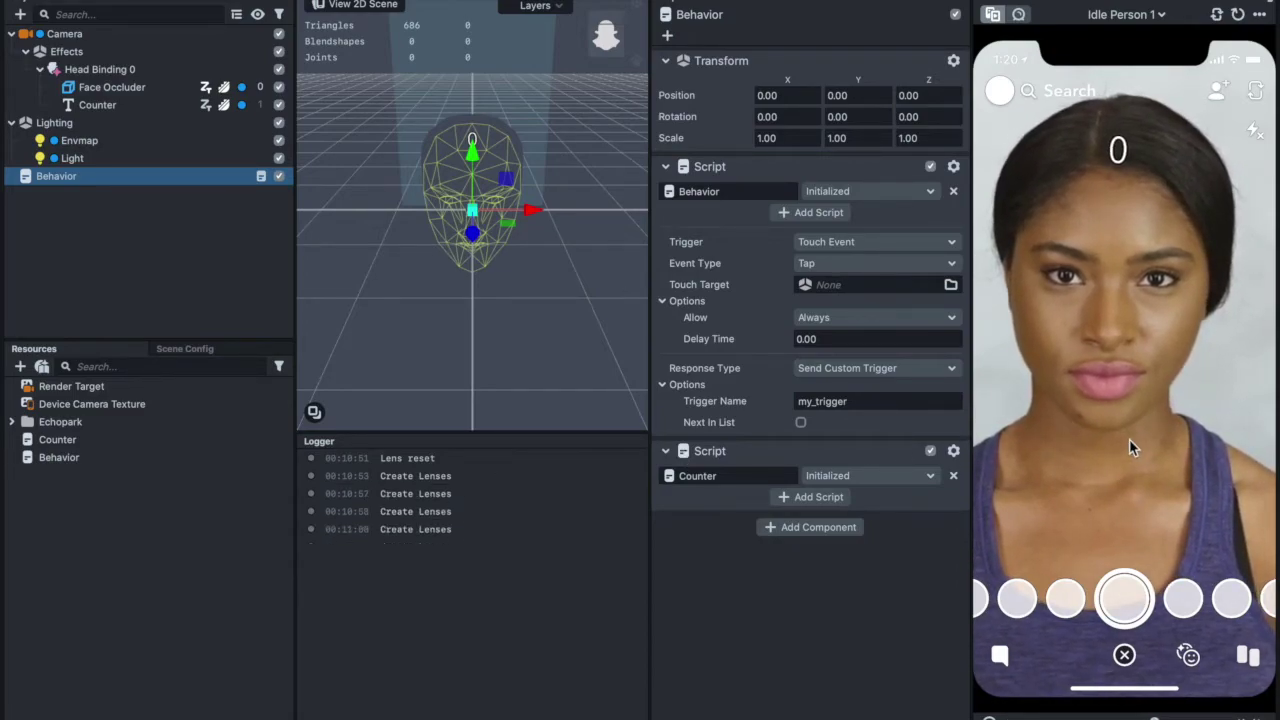
- Clear the Logger messages, then open the Counter script and enlarge its editor area
{"action": "right_click", "coordinate": [423, 530]}
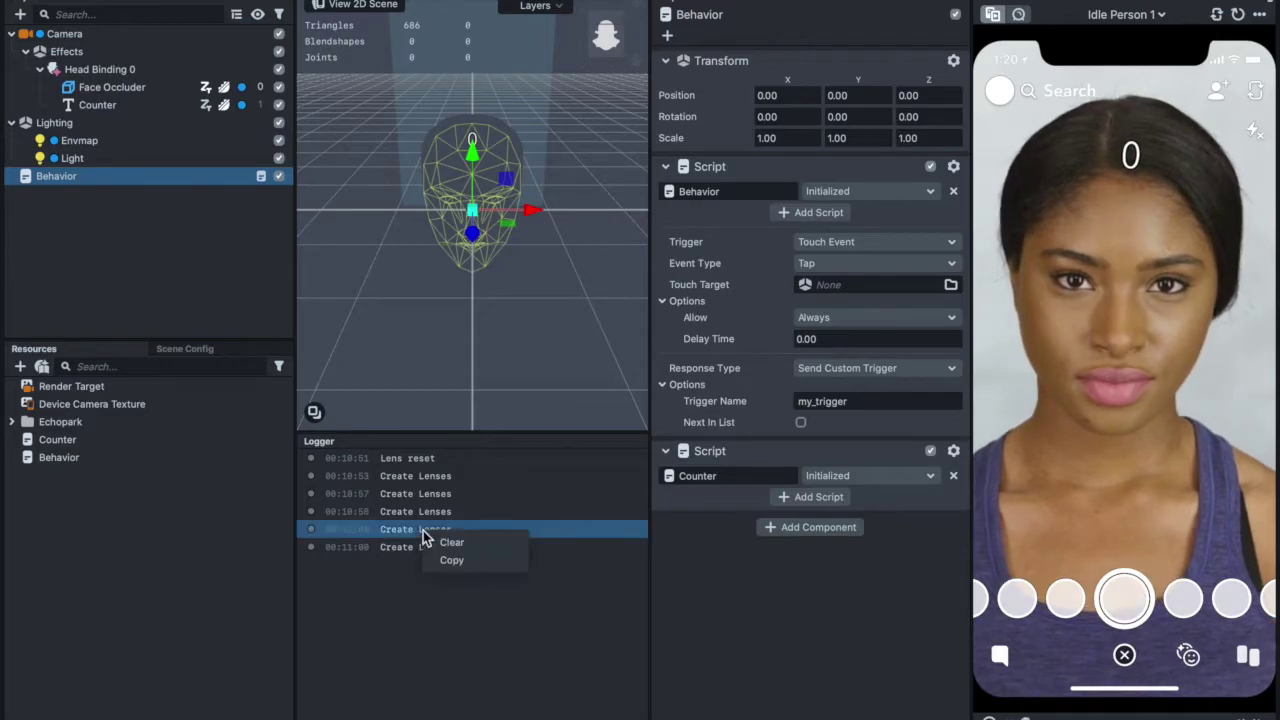
{"action": "left_click", "coordinate": [452, 543]}
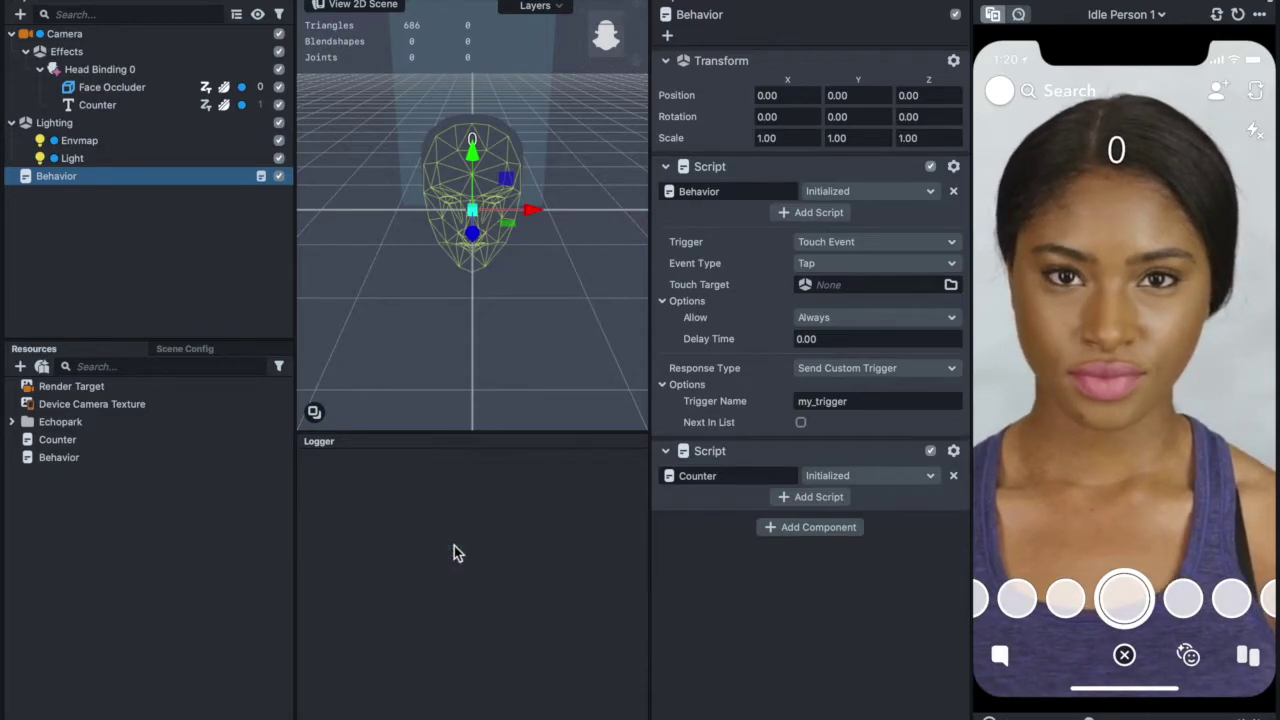
{"action": "left_click", "coordinate": [106, 457]}
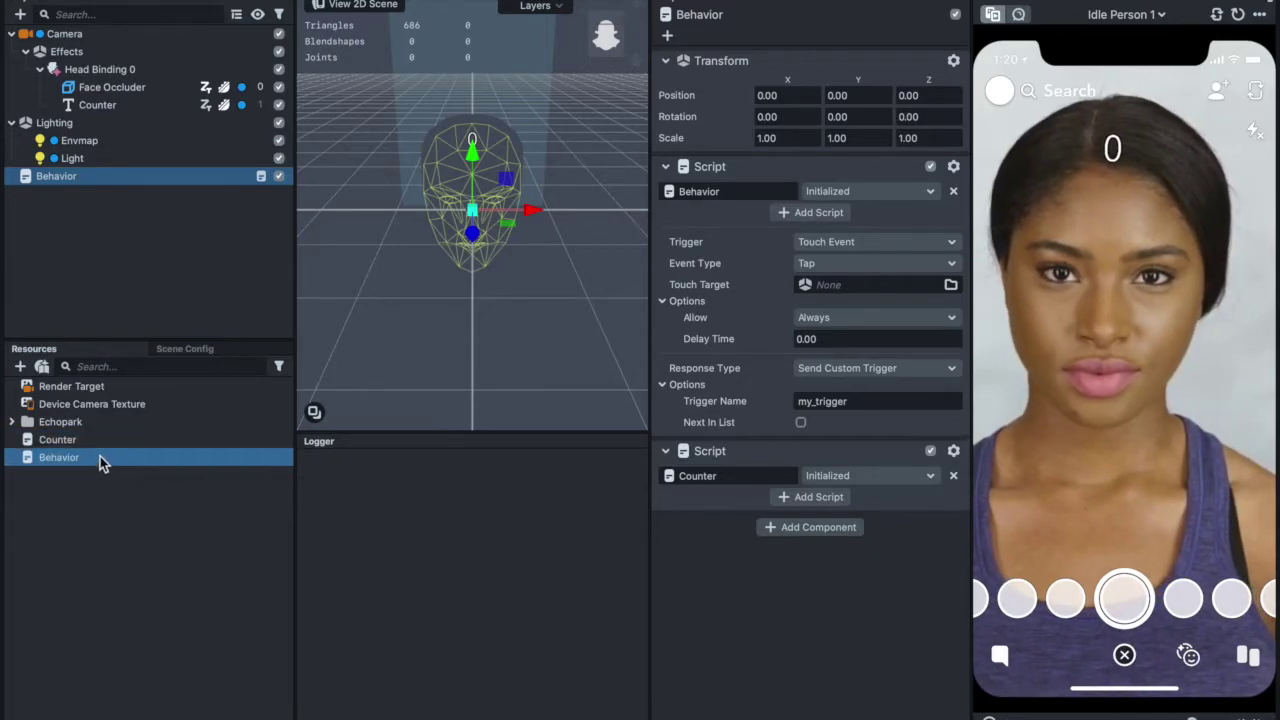
{"action": "left_click", "coordinate": [93, 441]}
{"action": "double_click", "coordinate": [93, 441]}
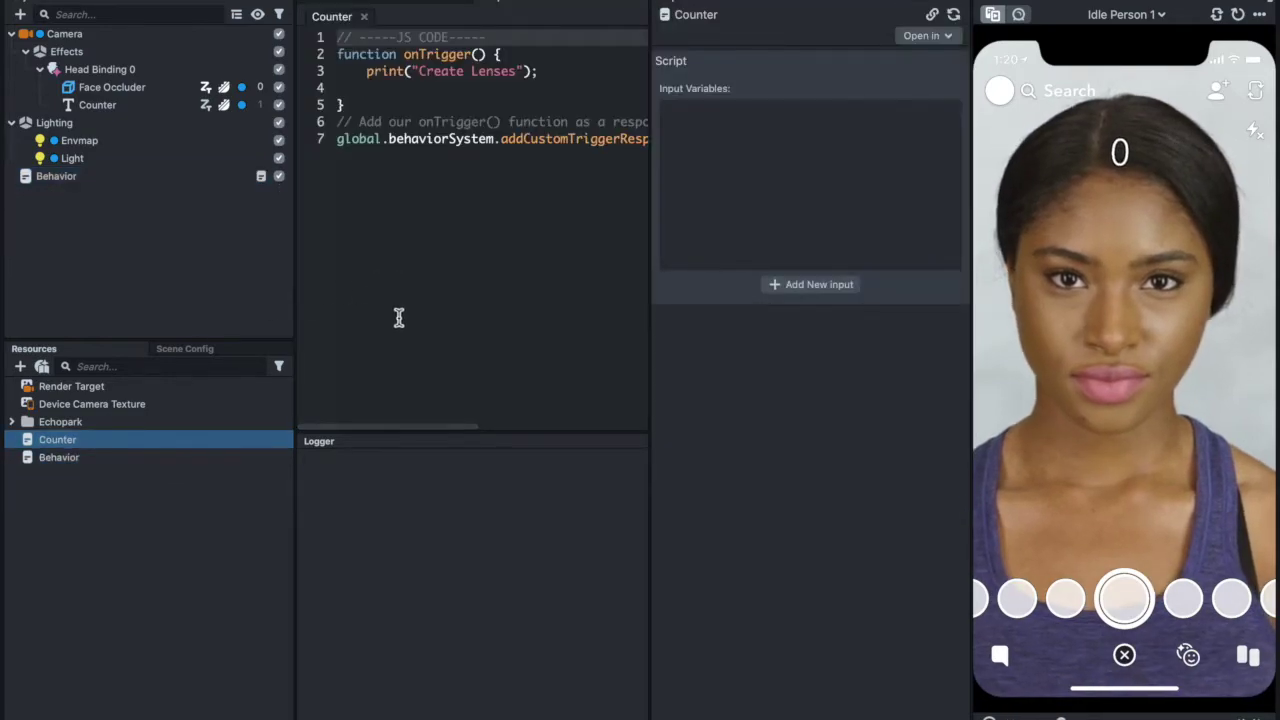
{"action": "left_click_drag", "start_coordinate": [386, 431], "coordinate": [391, 591]}
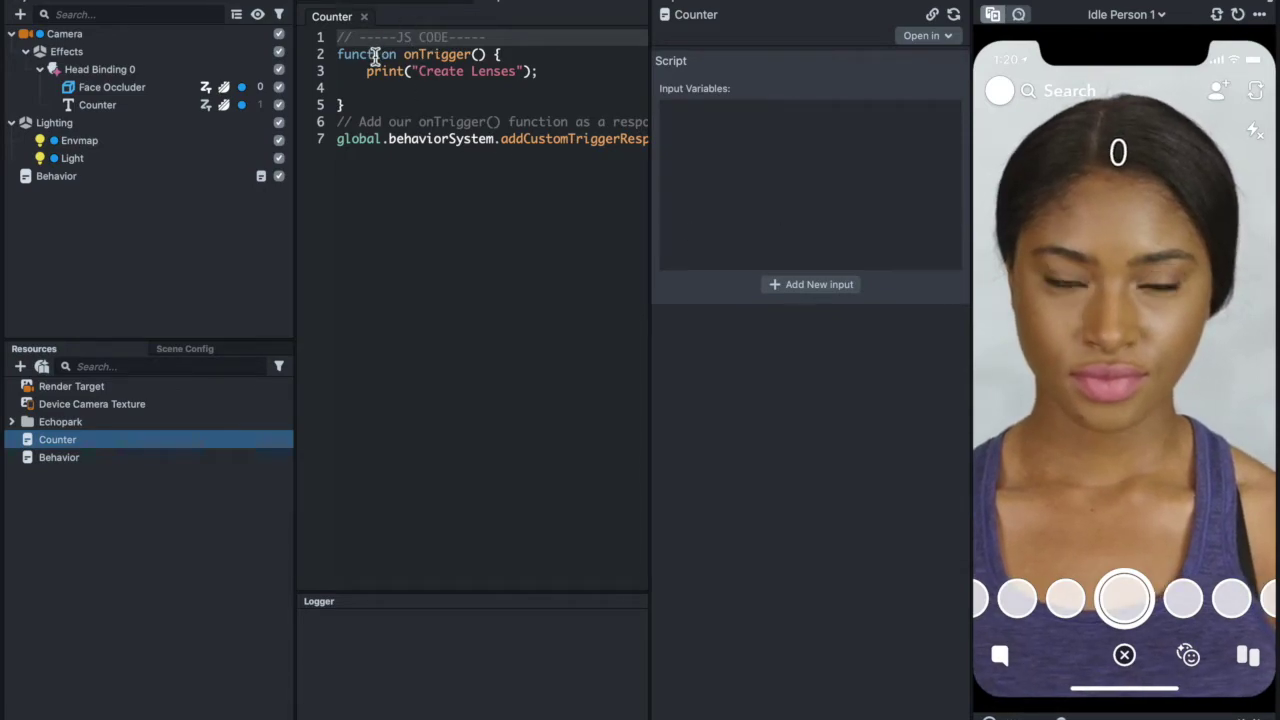
{"action": "left_click", "coordinate": [340, 57]}
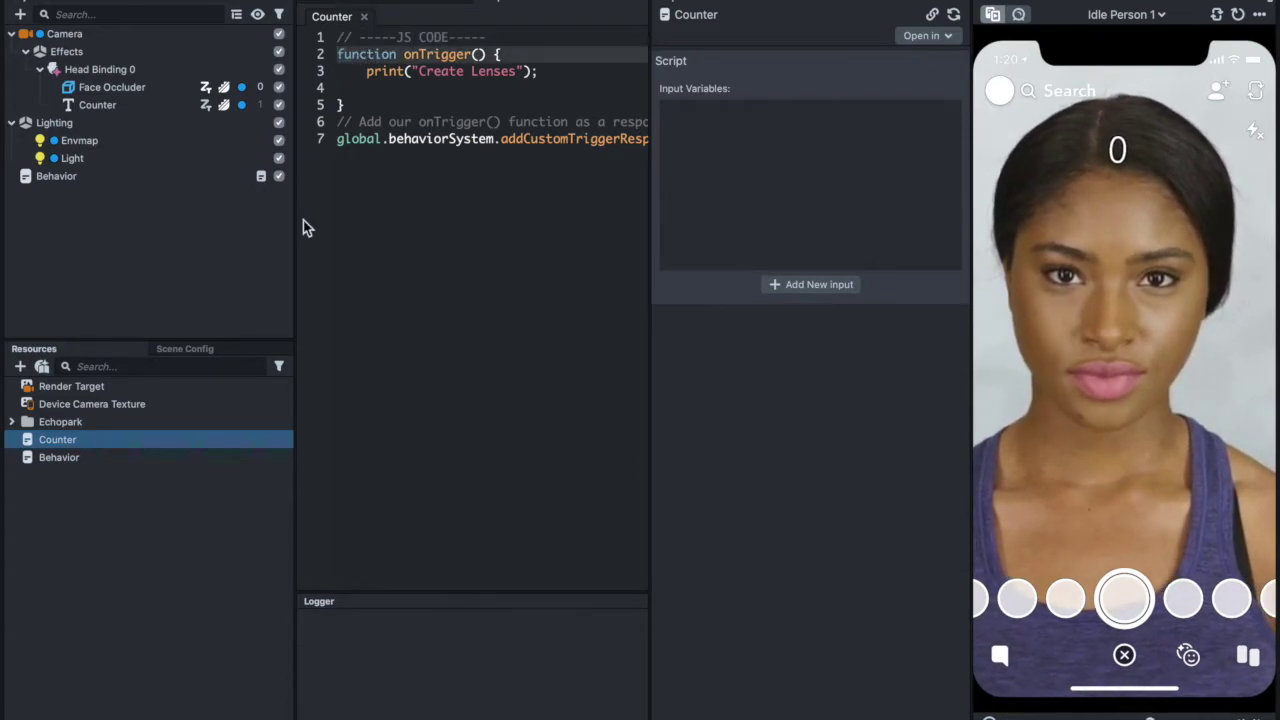
{"action": "key", "text": "Return"}
{"action": "key", "text": "Return"}
{"action": "key", "text": "Up"}
{"action": "key", "text": "Up"}
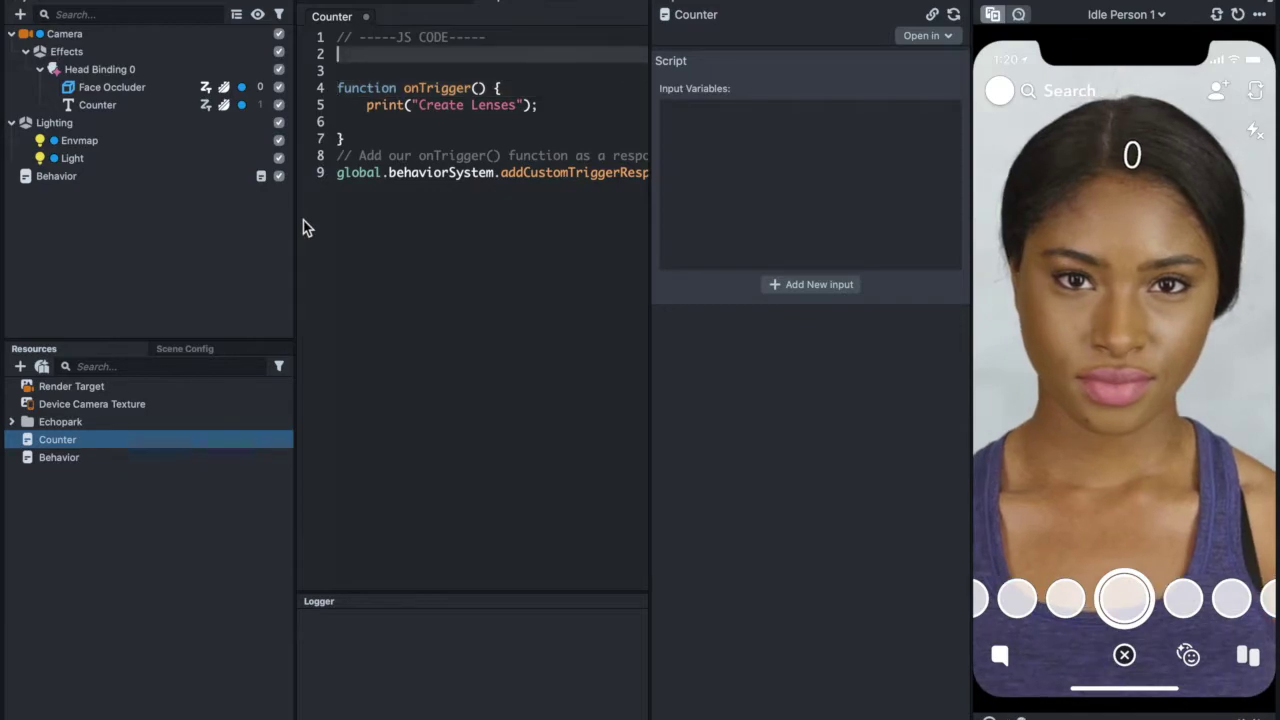
{"action": "type", "text": "@"}
{"action": "key", "text": "BackSpace"}
{"action": "type", "text": "/"}
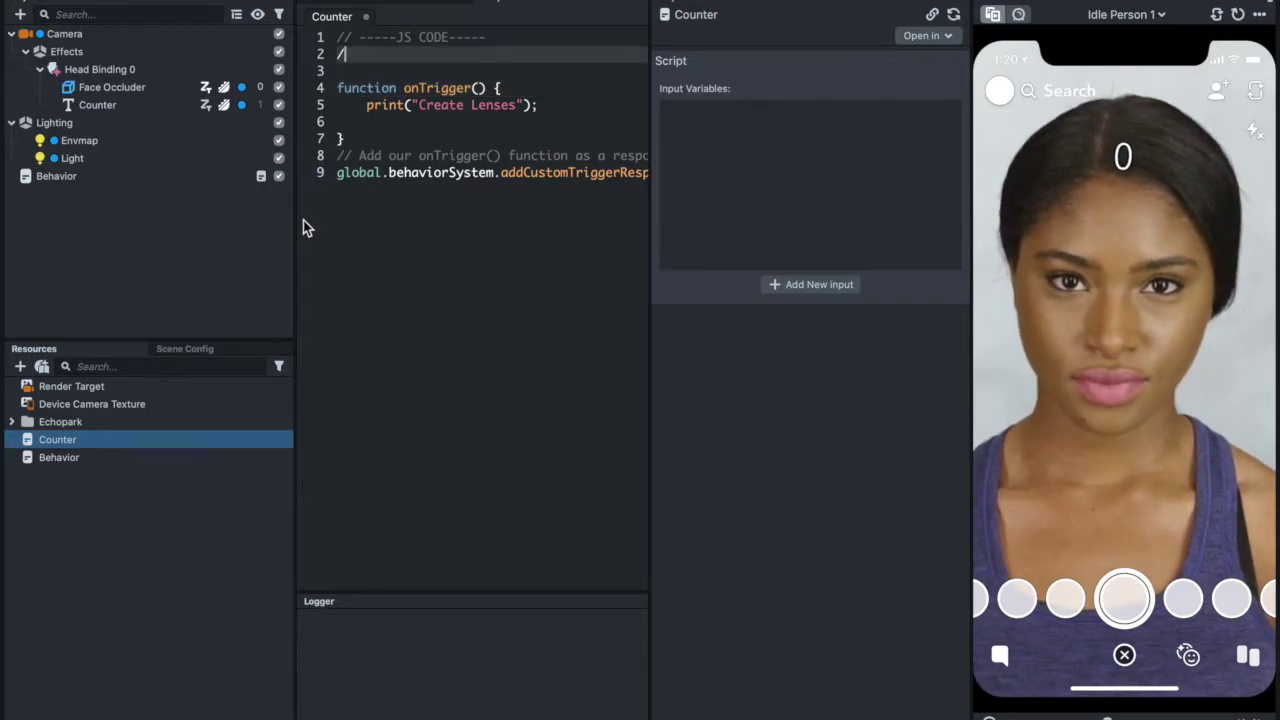
{"action": "type", "text": "/@in"}
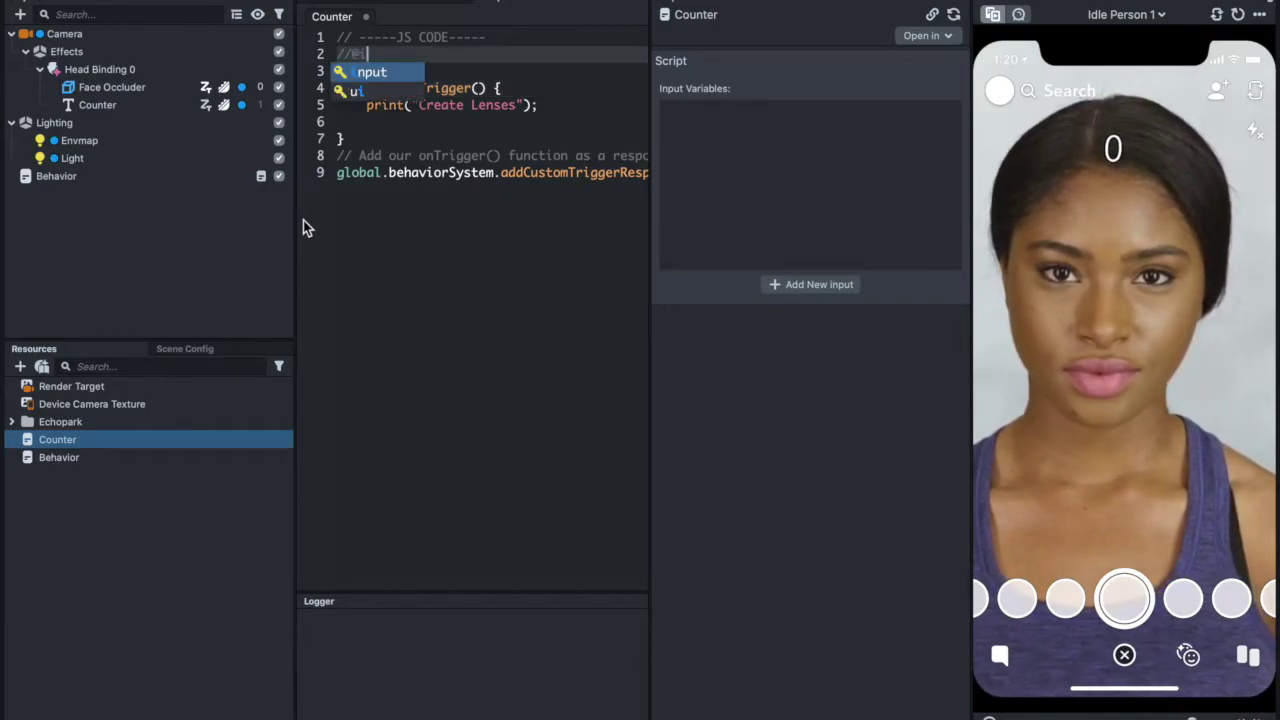
{"action": "left_click", "coordinate": [350, 72]}
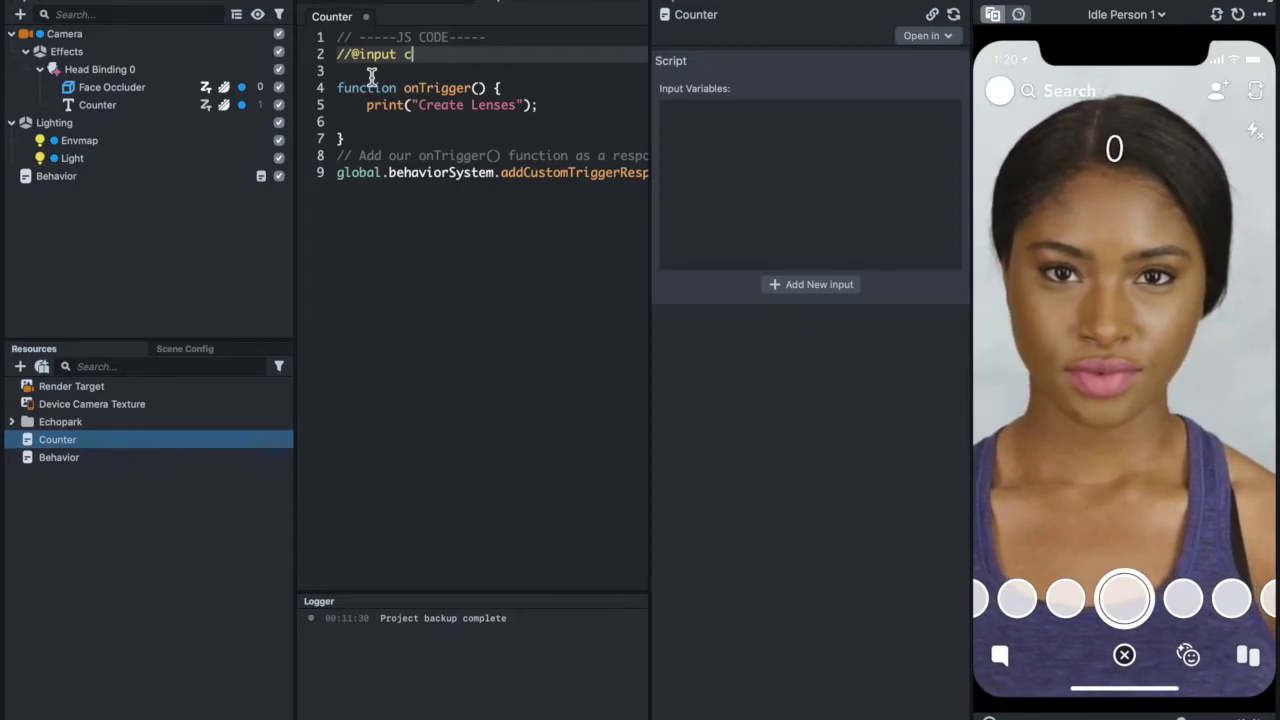
{"action": "type", "text": "om"}
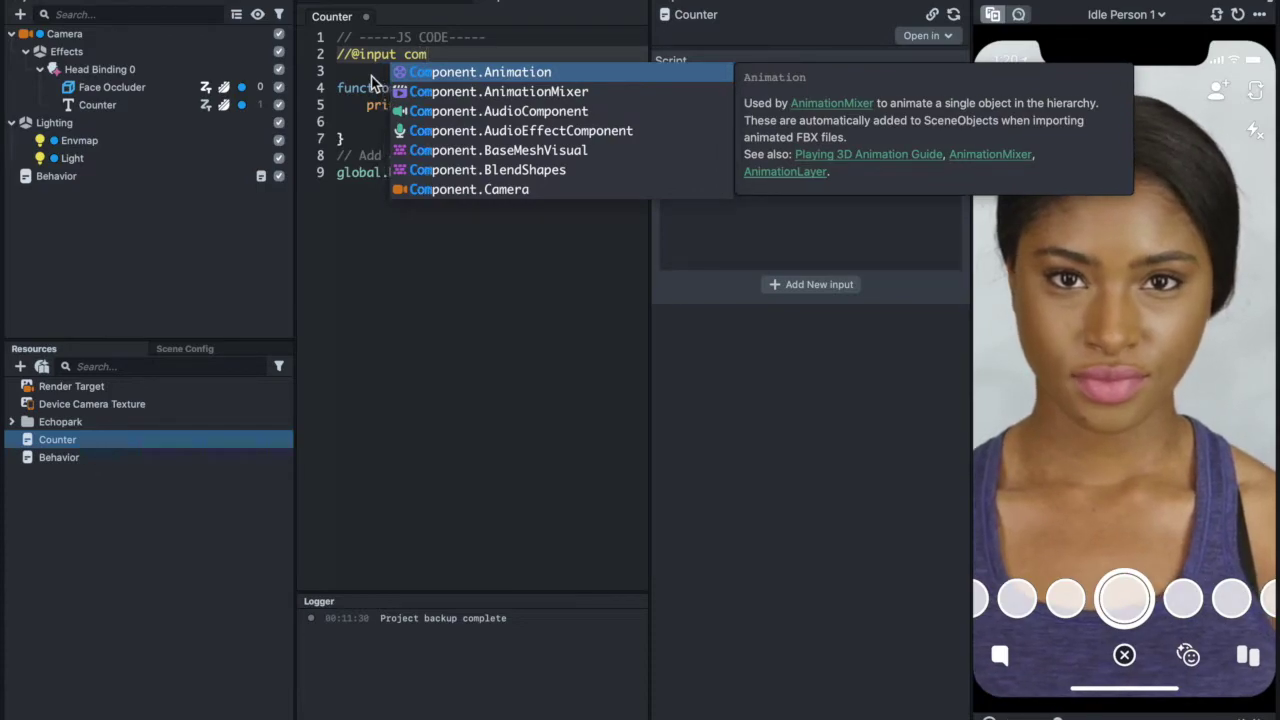
{"action": "scroll", "coordinate": [508, 147], "scroll_direction": "down", "scroll_amount": 10}
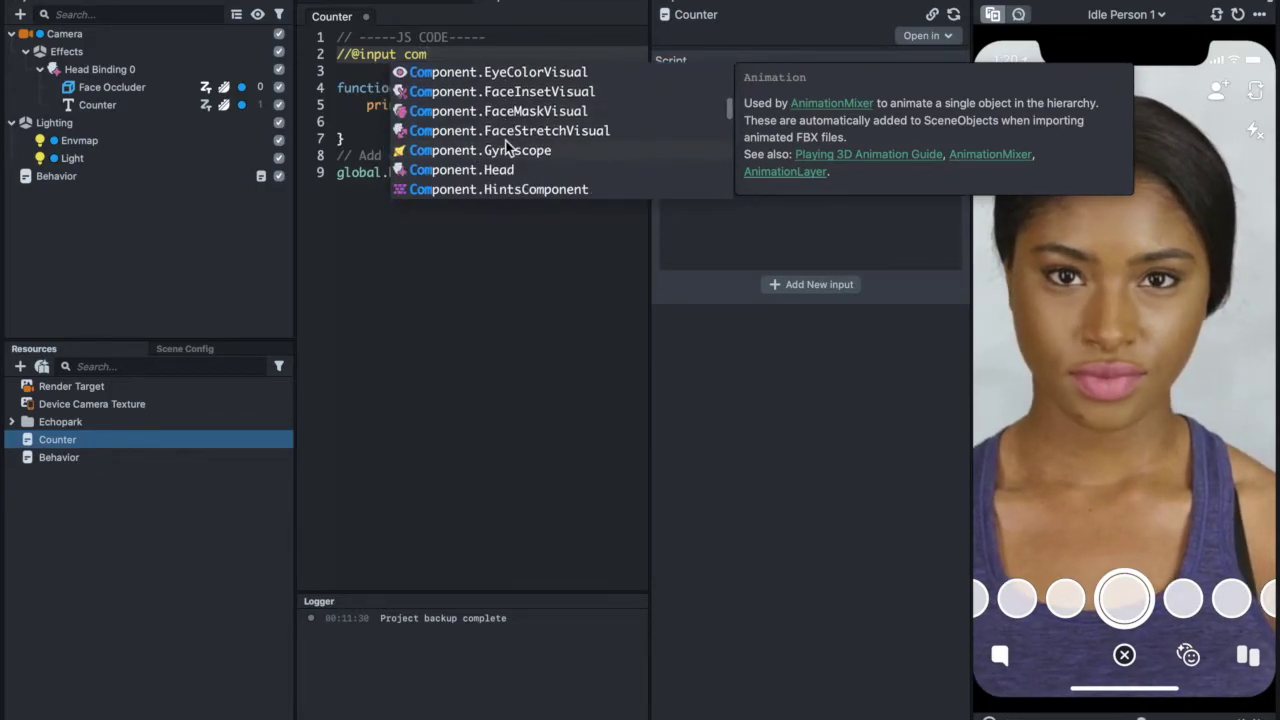
{"action": "scroll", "coordinate": [508, 147], "scroll_direction": "down", "scroll_amount": 1}
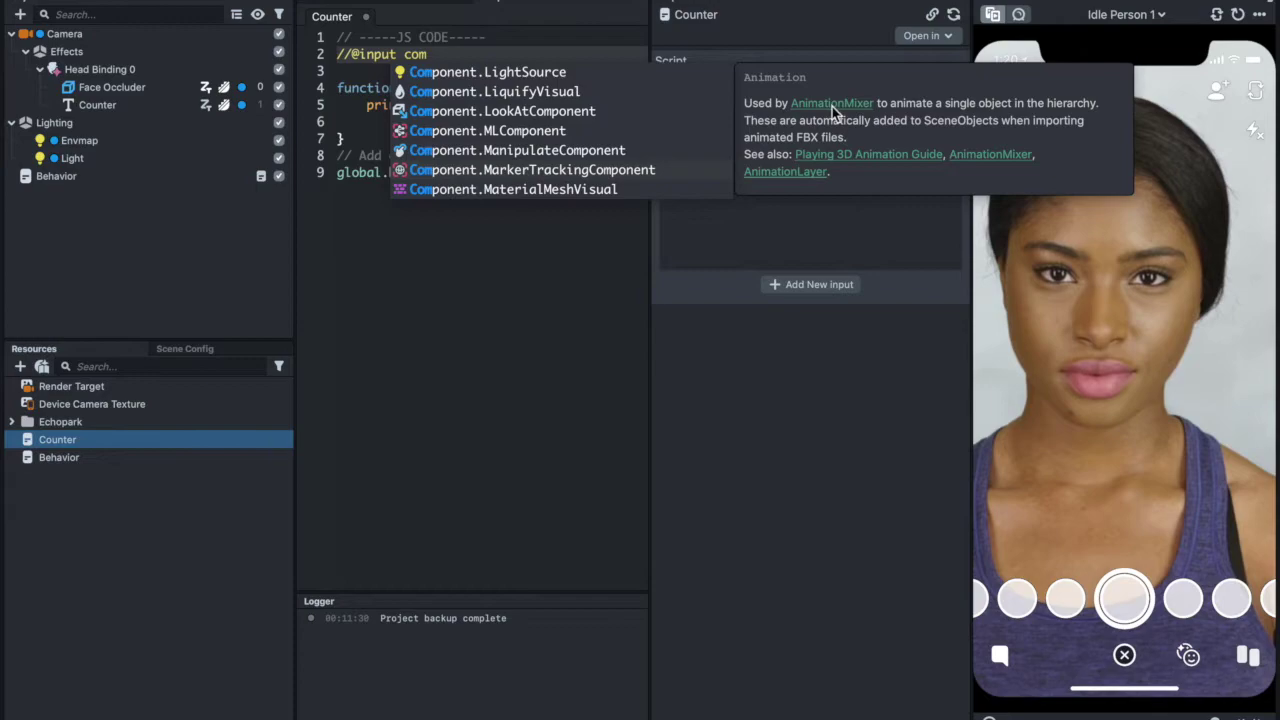
{"action": "scroll", "coordinate": [684, 180], "scroll_direction": "down", "scroll_amount": 3}
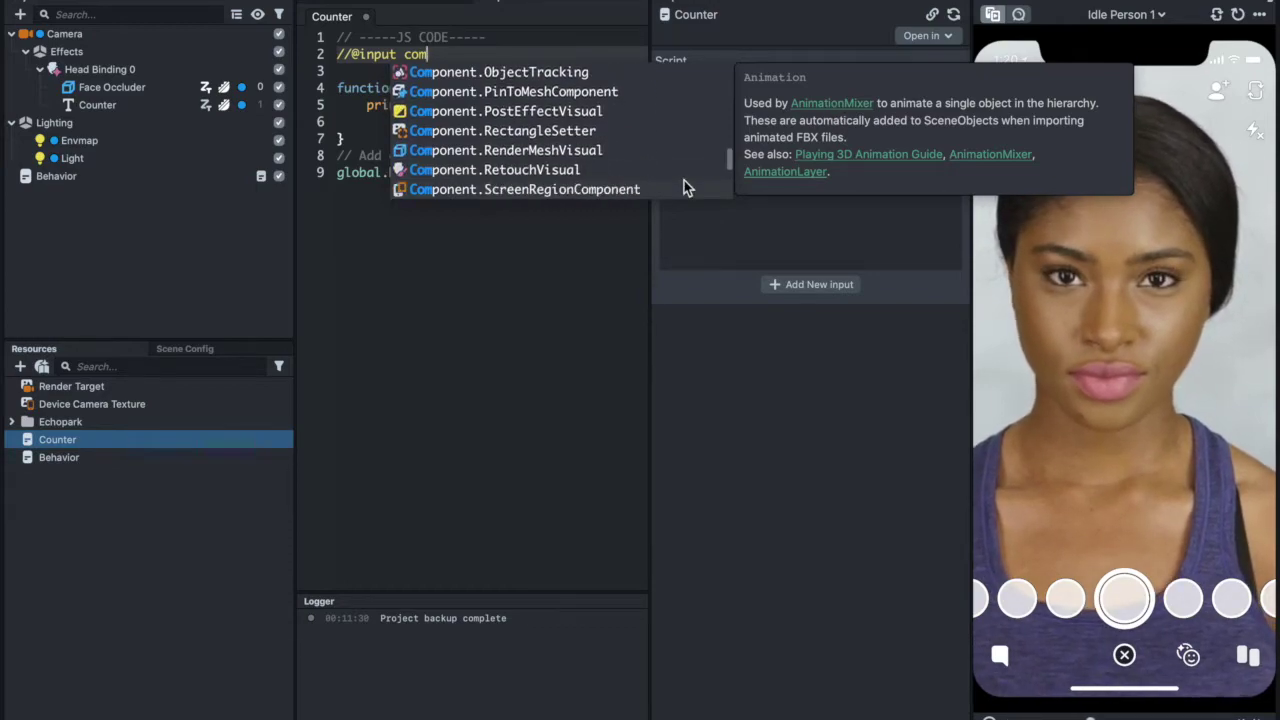
{"action": "scroll", "coordinate": [684, 186], "scroll_direction": "down", "scroll_amount": 2}
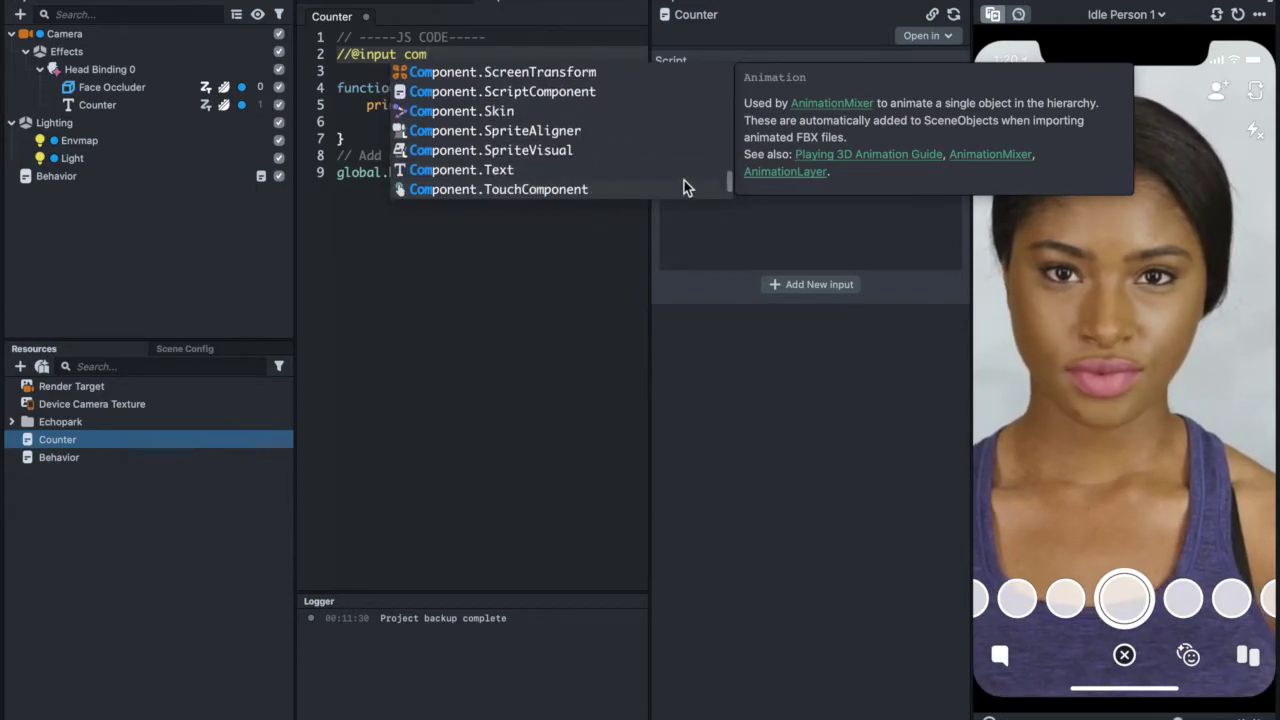
{"action": "left_click", "coordinate": [525, 172]}
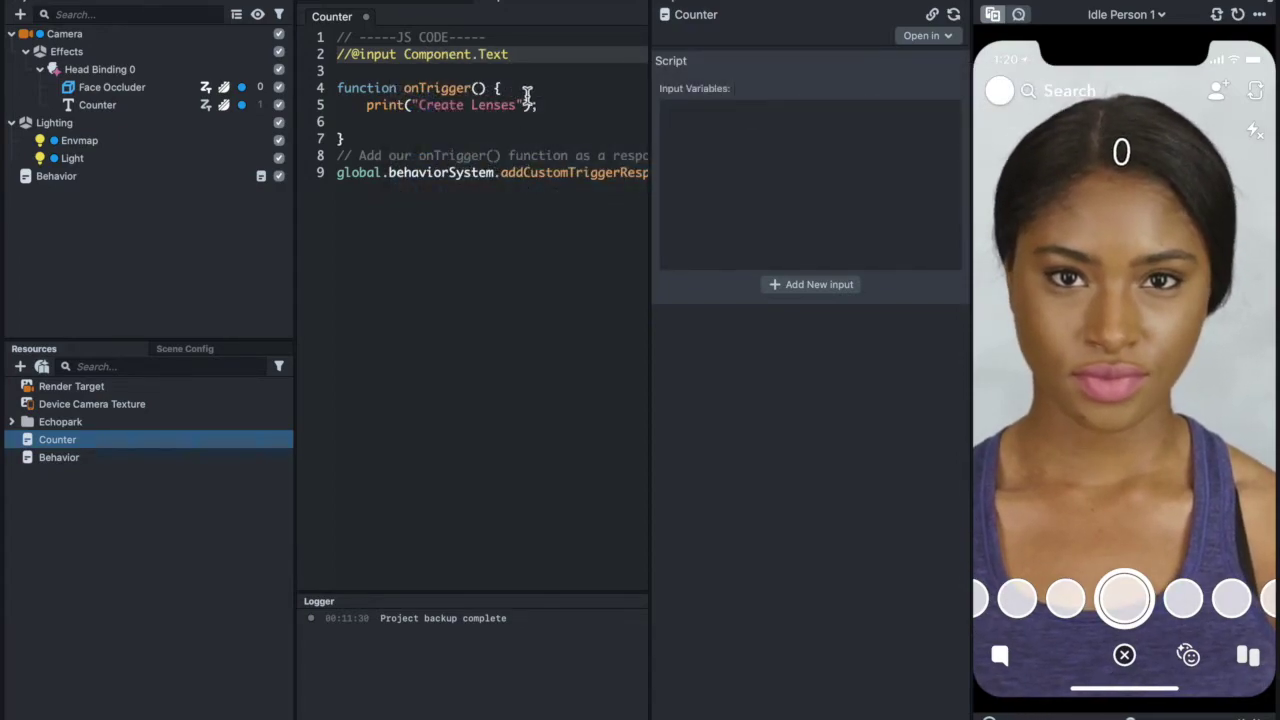
{"action": "type", "text": "currentS"}
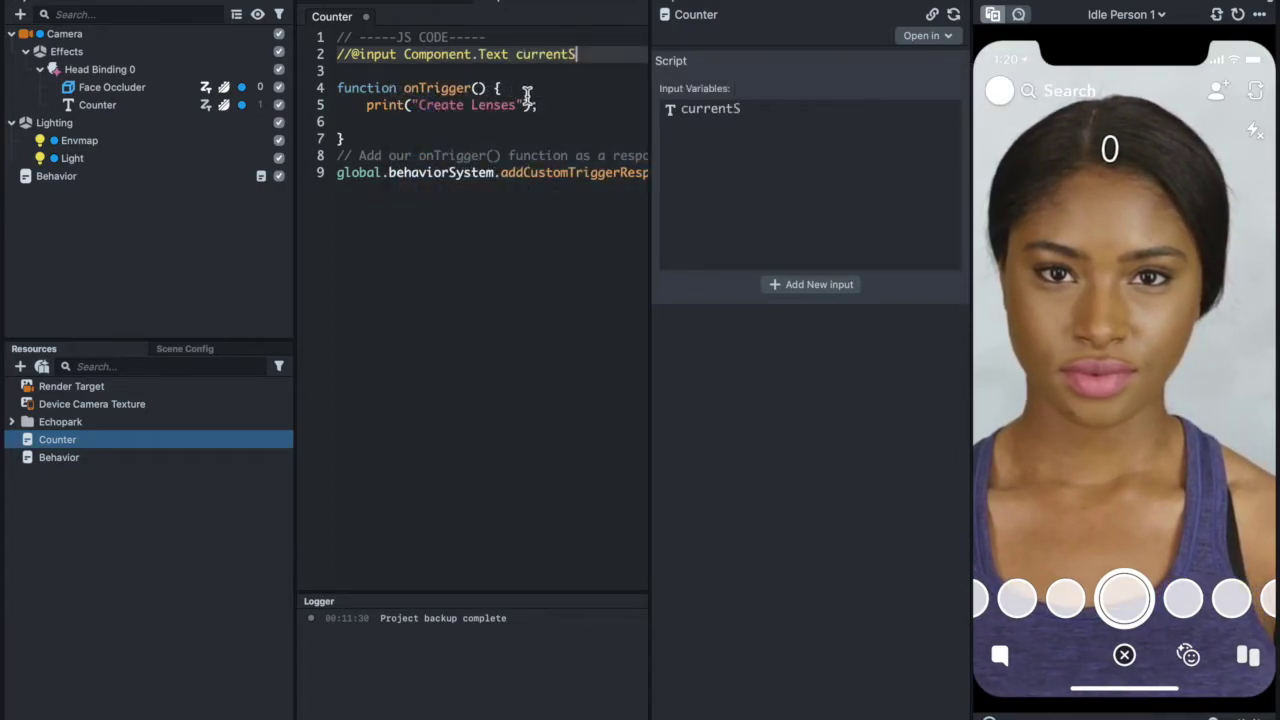
{"action": "type", "text": "coreNum"}
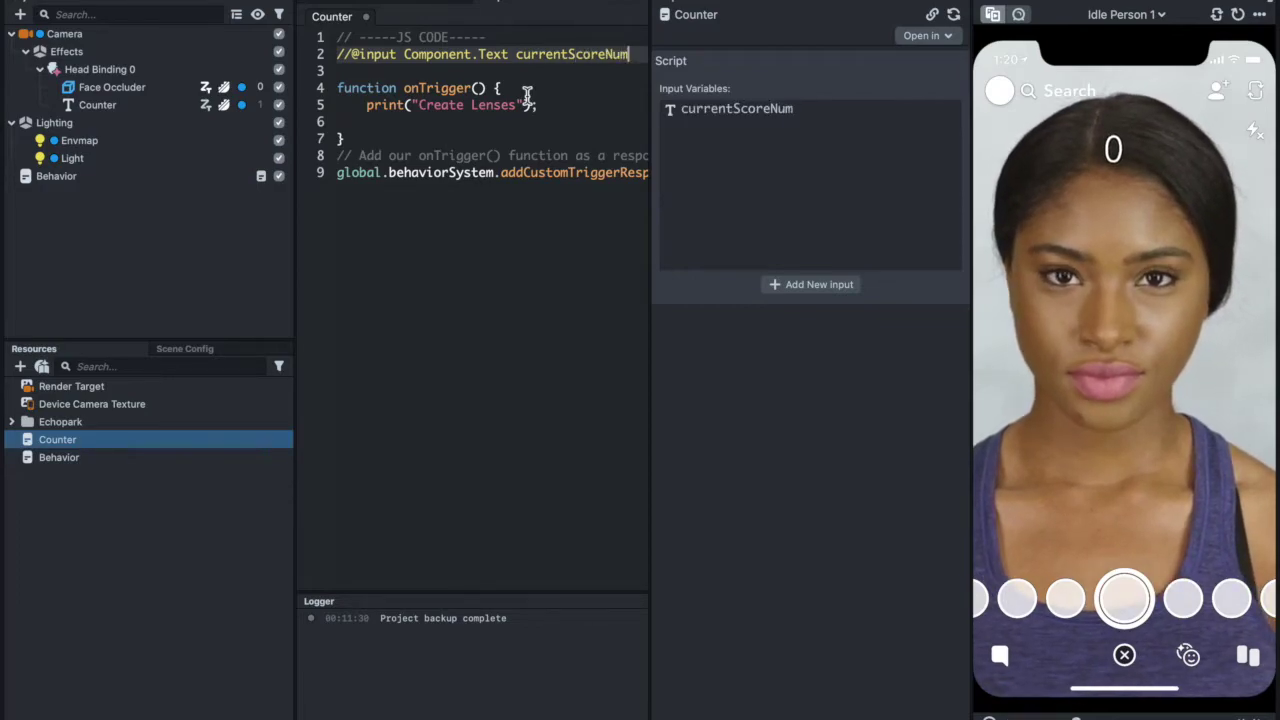
{"action": "type", "text": "ber"}
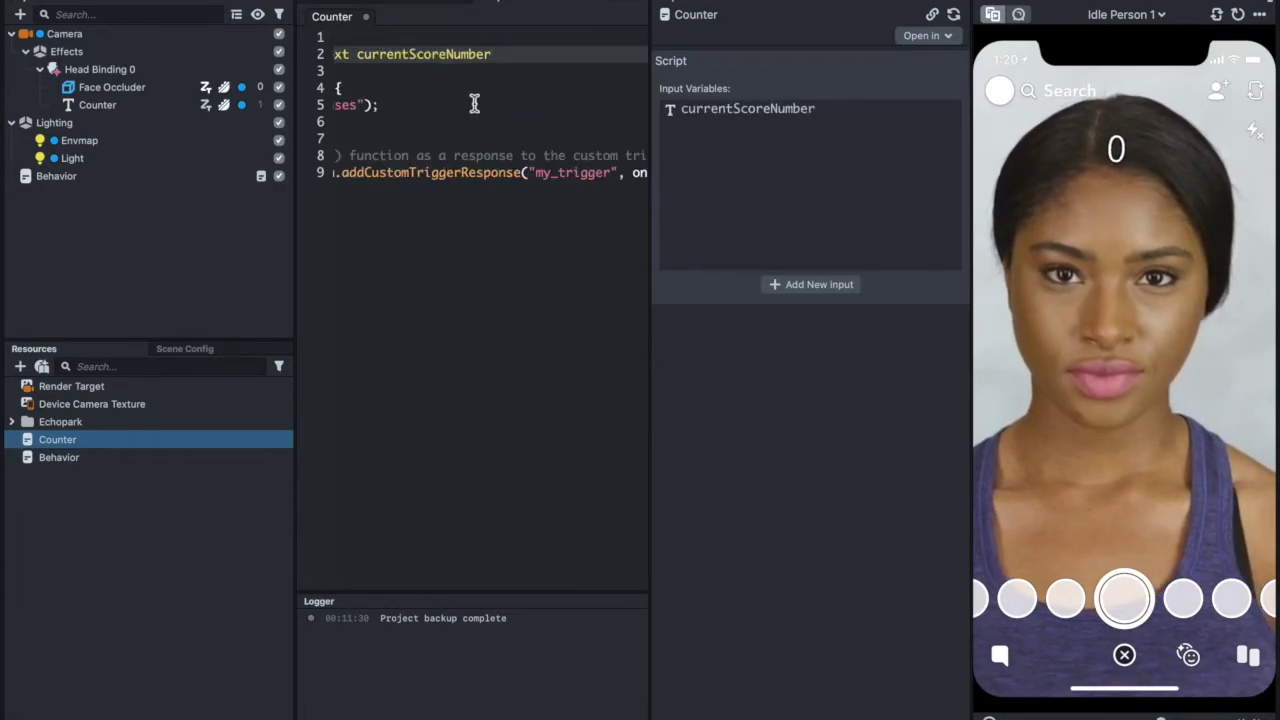
- Add the line "var currentScore = 0;" directly above the onTrigger function in the Counter script
{"action": "left_click_drag", "start_coordinate": [345, 88], "coordinate": [224, 88]}
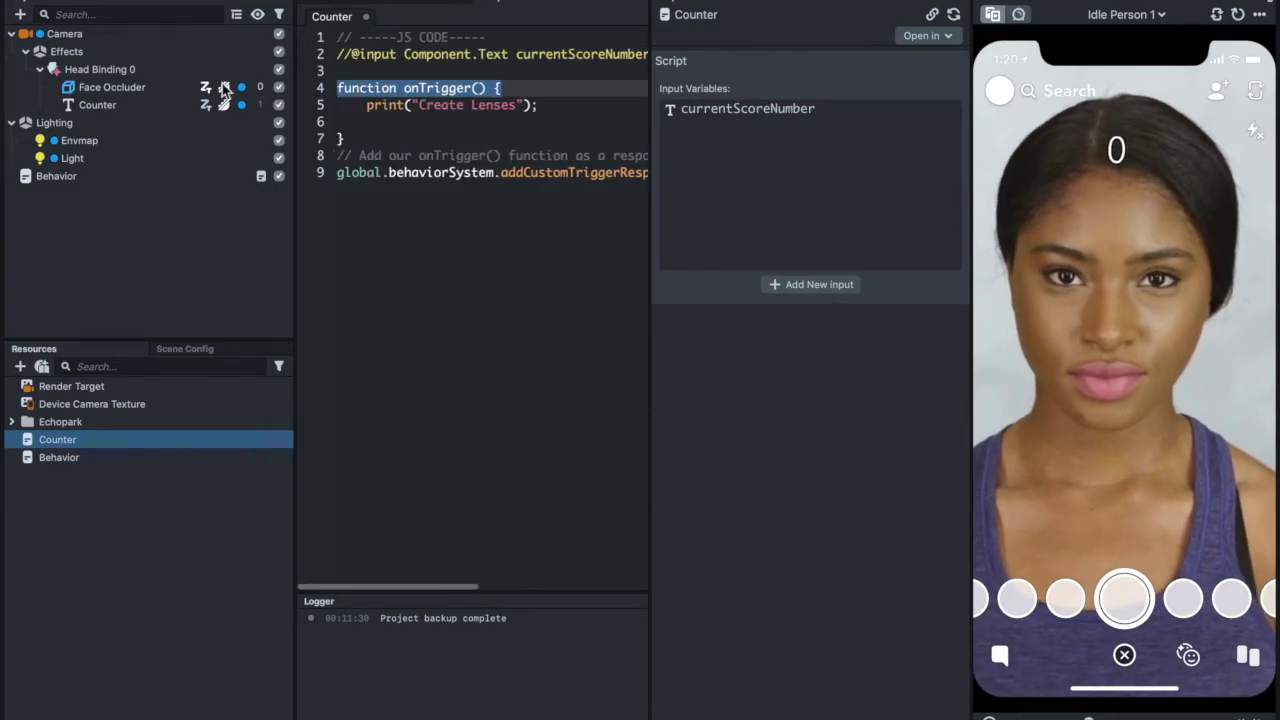
{"action": "left_click", "coordinate": [518, 70]}
{"action": "key", "text": "Return"}
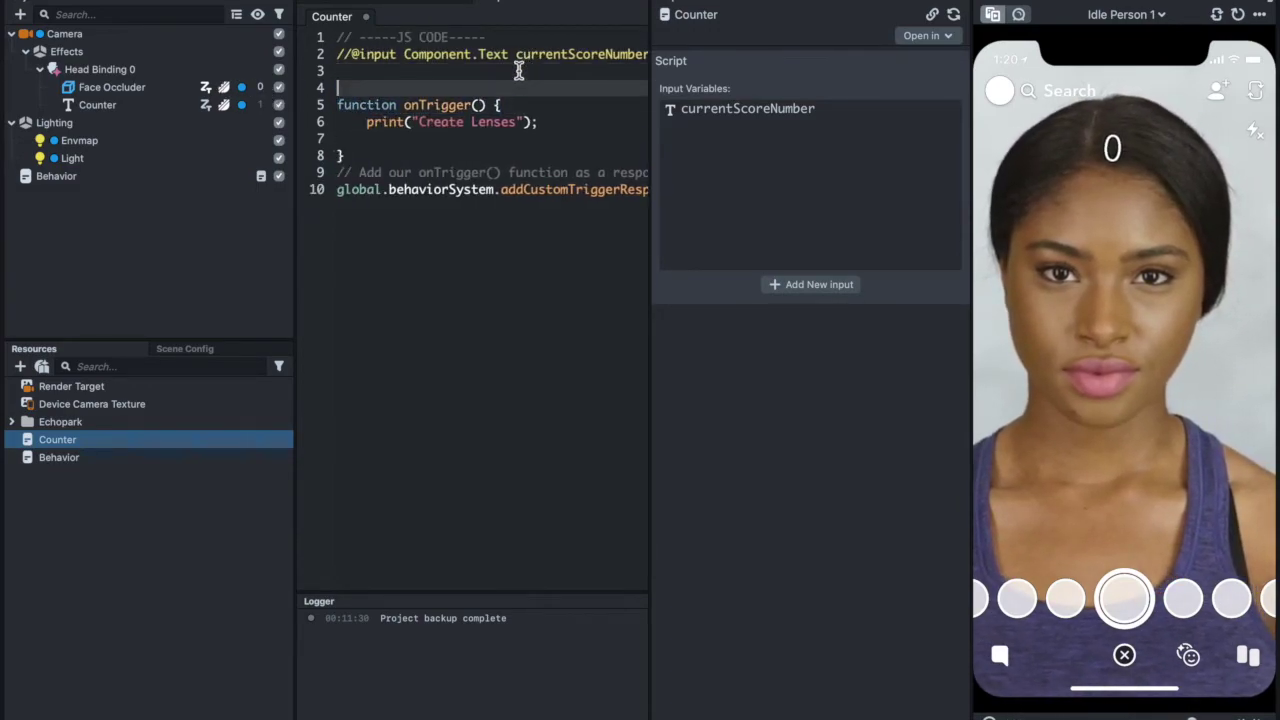
{"action": "type", "text": "var "}
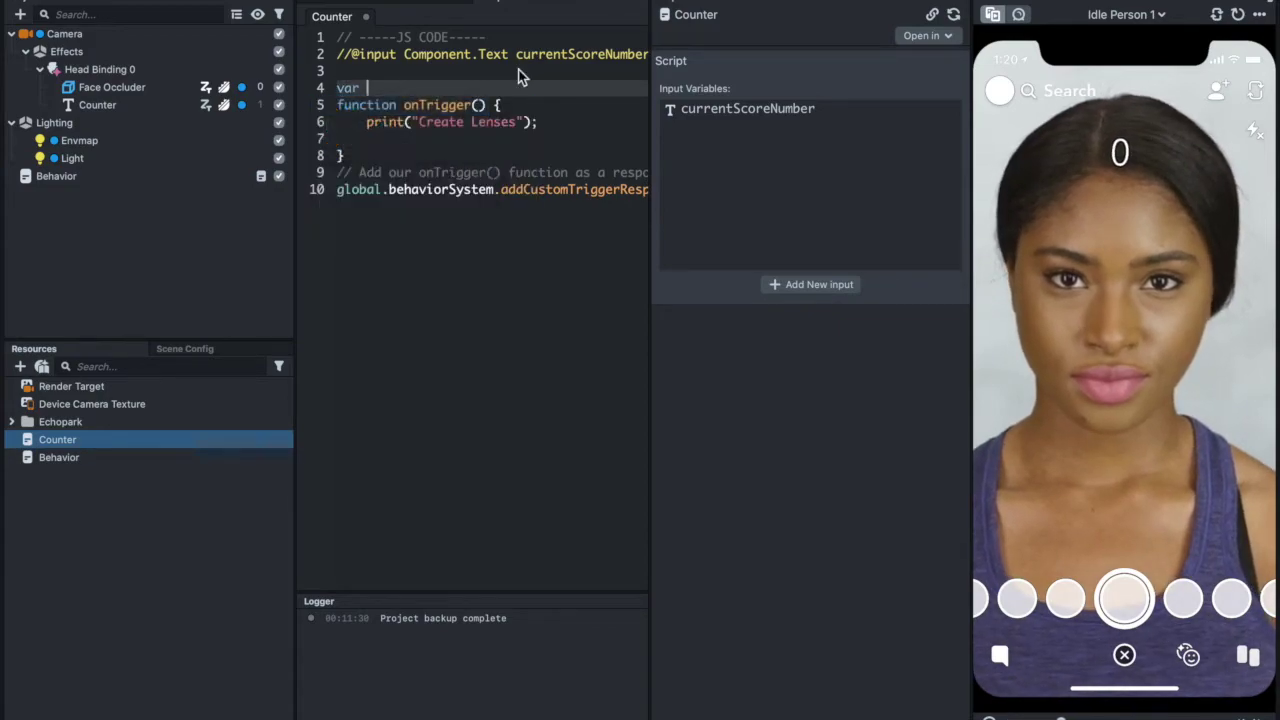
{"action": "type", "text": "current"}
{"action": "key", "text": "Escape"}
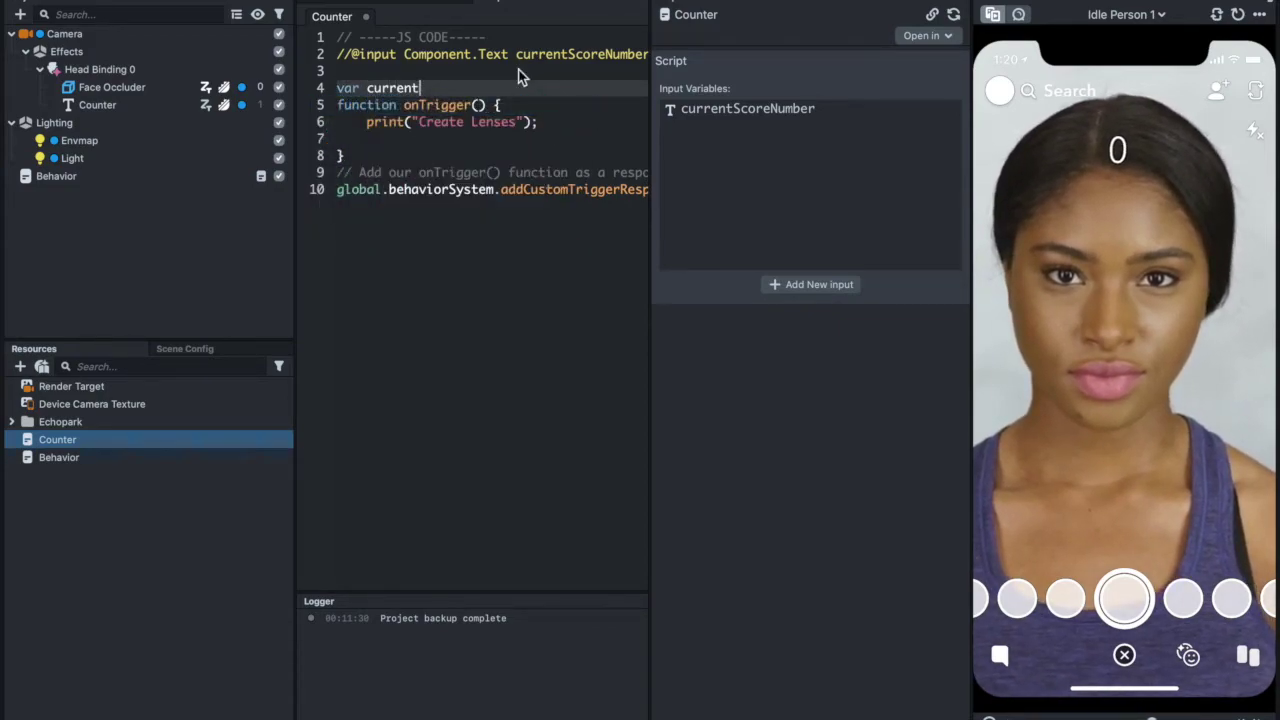
{"action": "type", "text": "Score = 0;"}
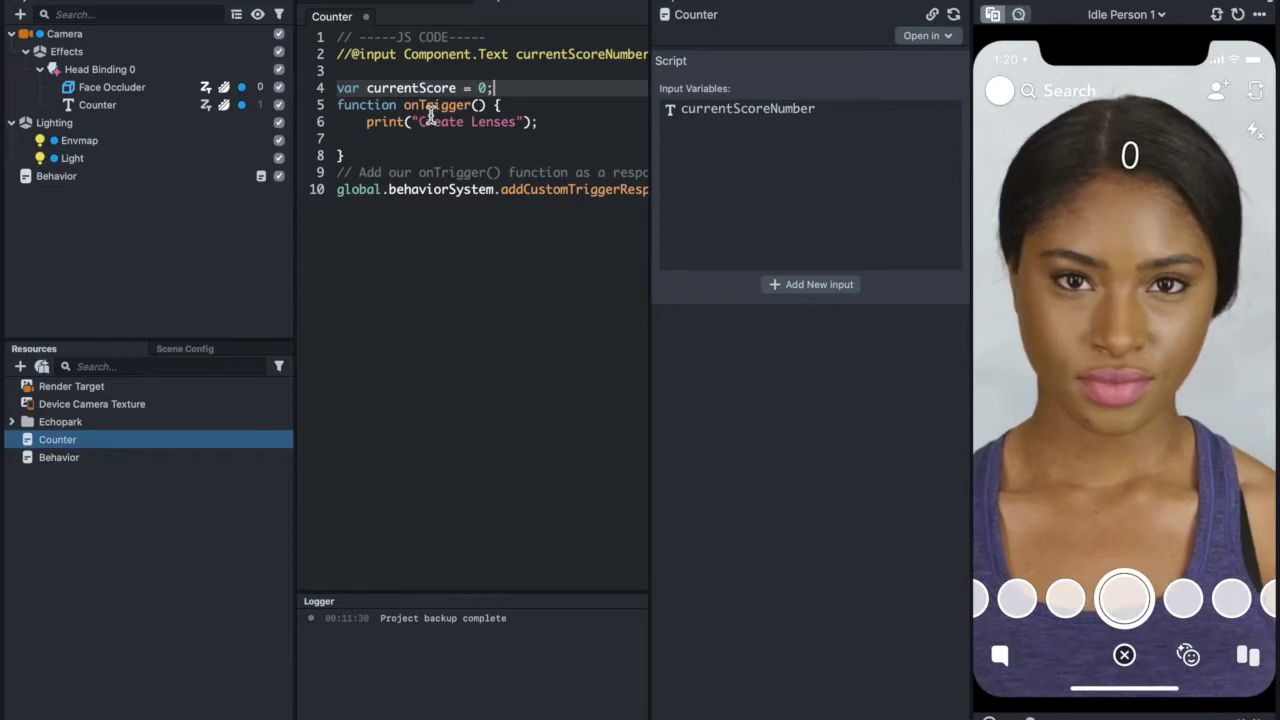
- Replace the print statement inside onTrigger with "currentScore ++;"
{"action": "left_click", "coordinate": [520, 128]}
{"action": "left_click_drag", "start_coordinate": [549, 122], "coordinate": [368, 121]}
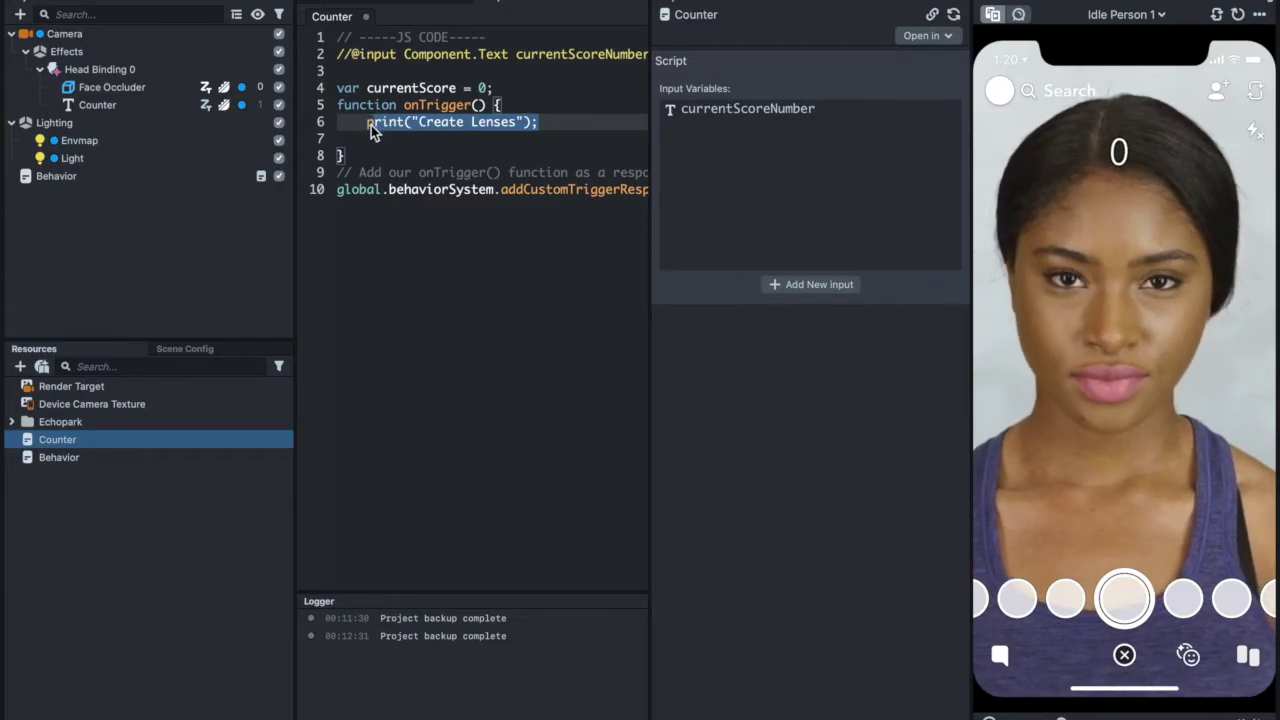
{"action": "key", "text": "BackSpace"}
{"action": "key", "text": "Escape"}
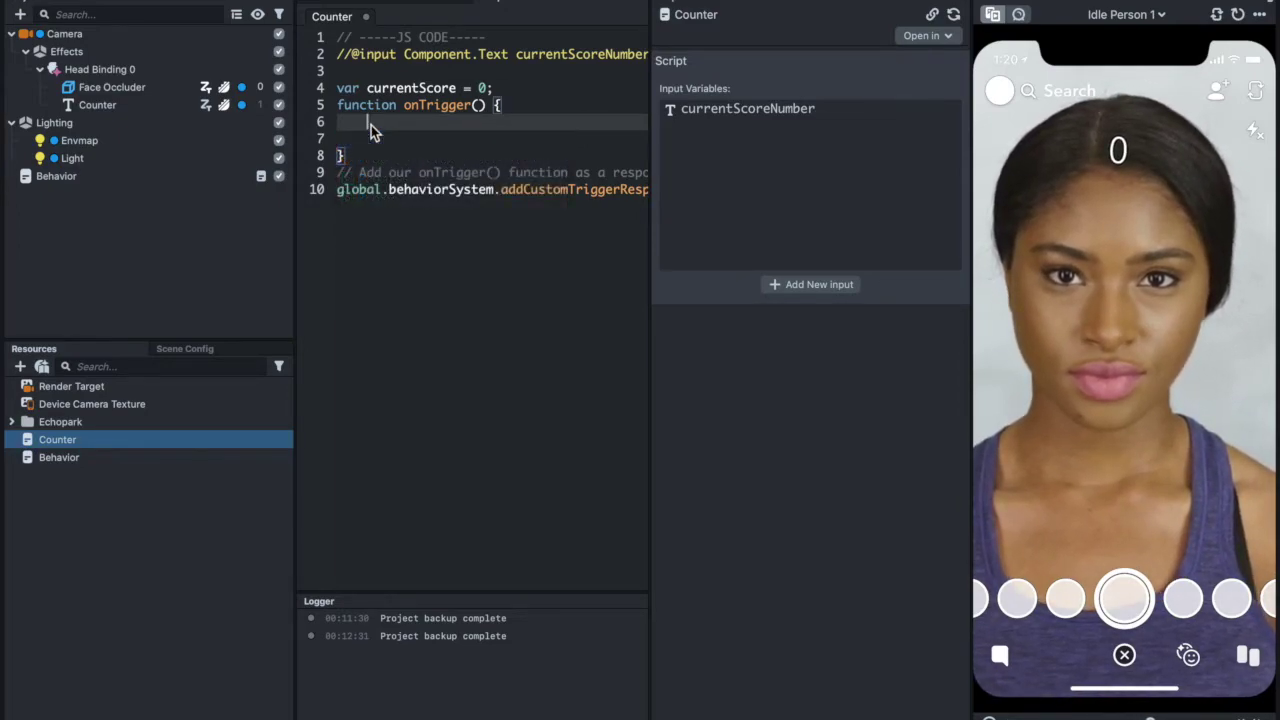
{"action": "type", "text": "current"}
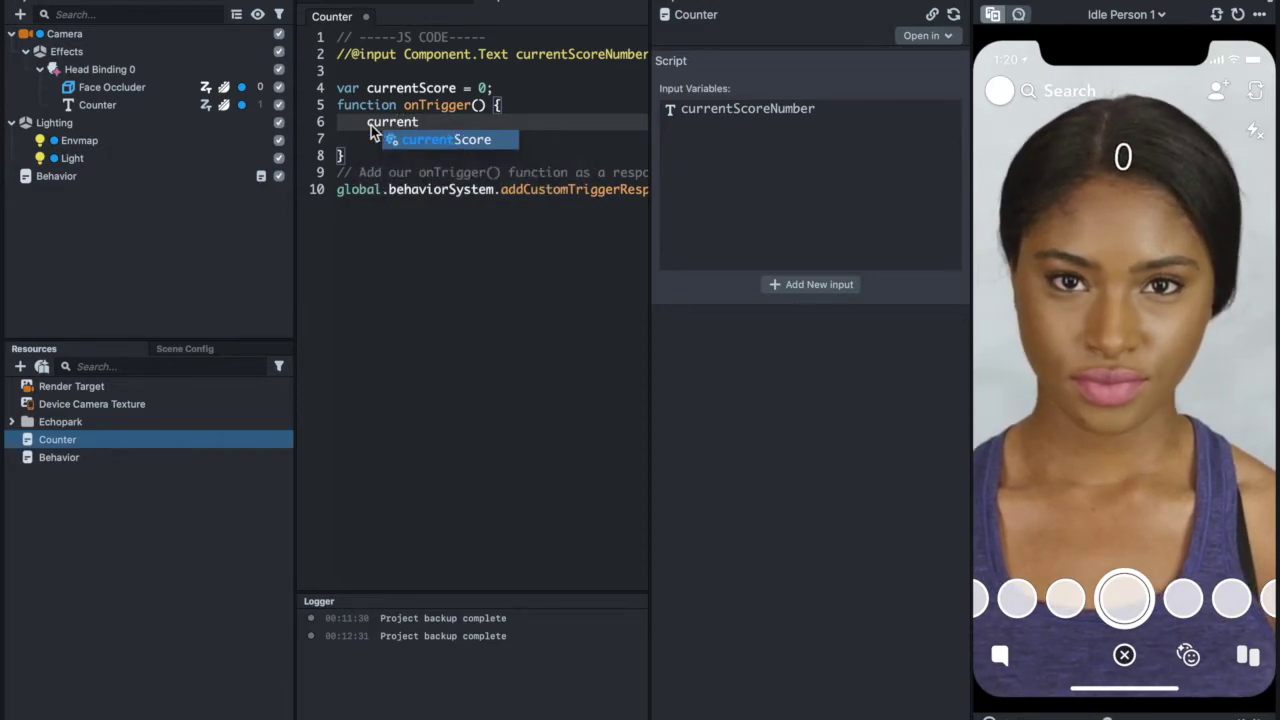
{"action": "type", "text": "Score "}
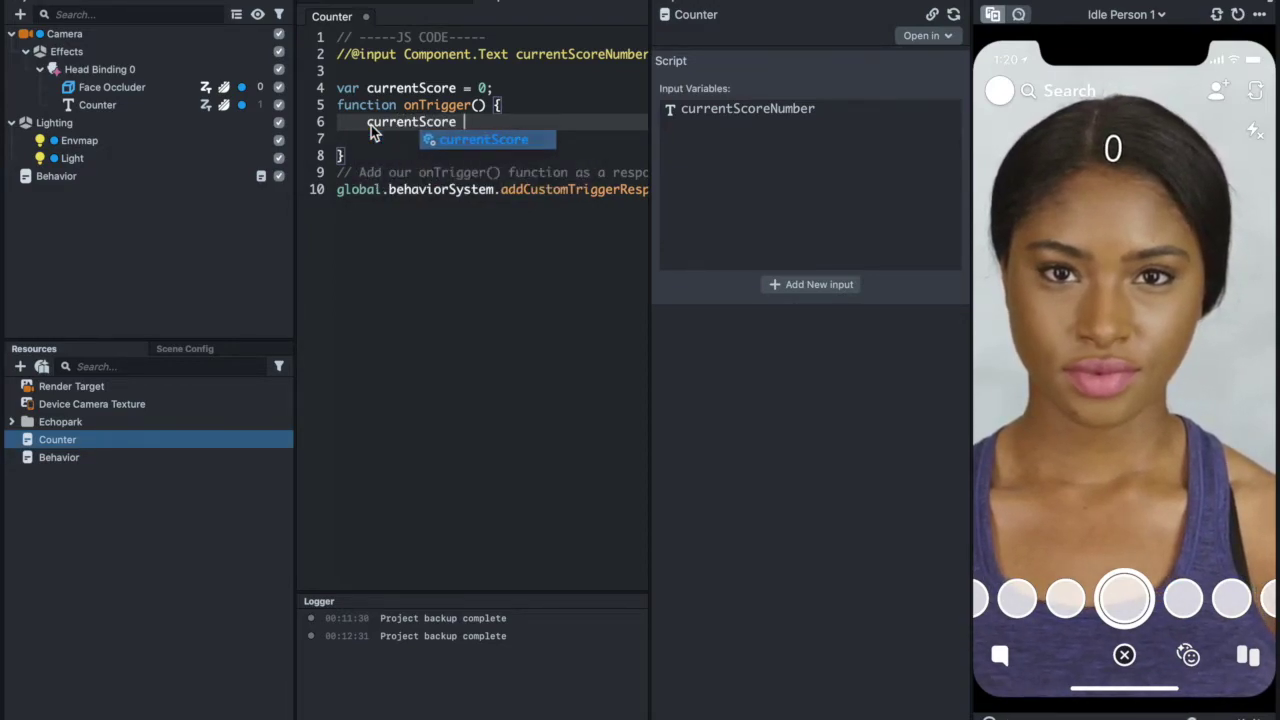
{"action": "type", "text": "++;"}
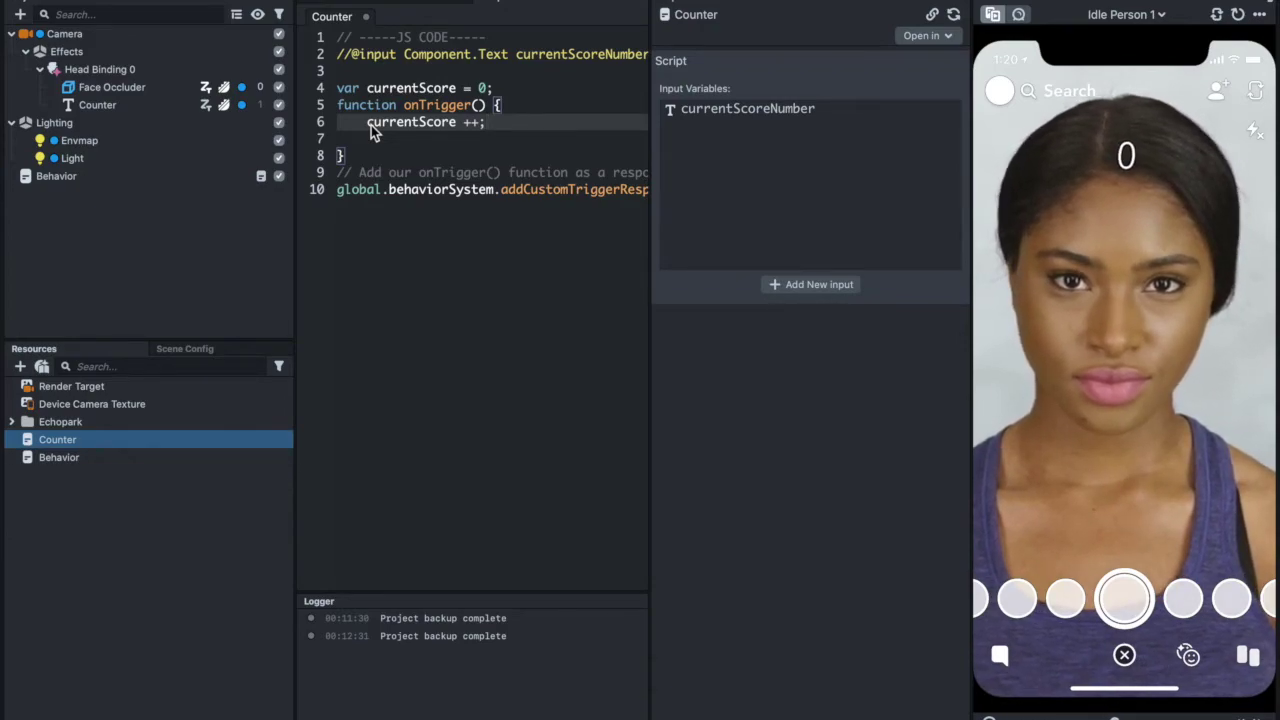
- Add the line "script.currentScoreNumber.text = currentScore.toString();" below the increment inside onTrigger
{"action": "key", "text": "Return"}
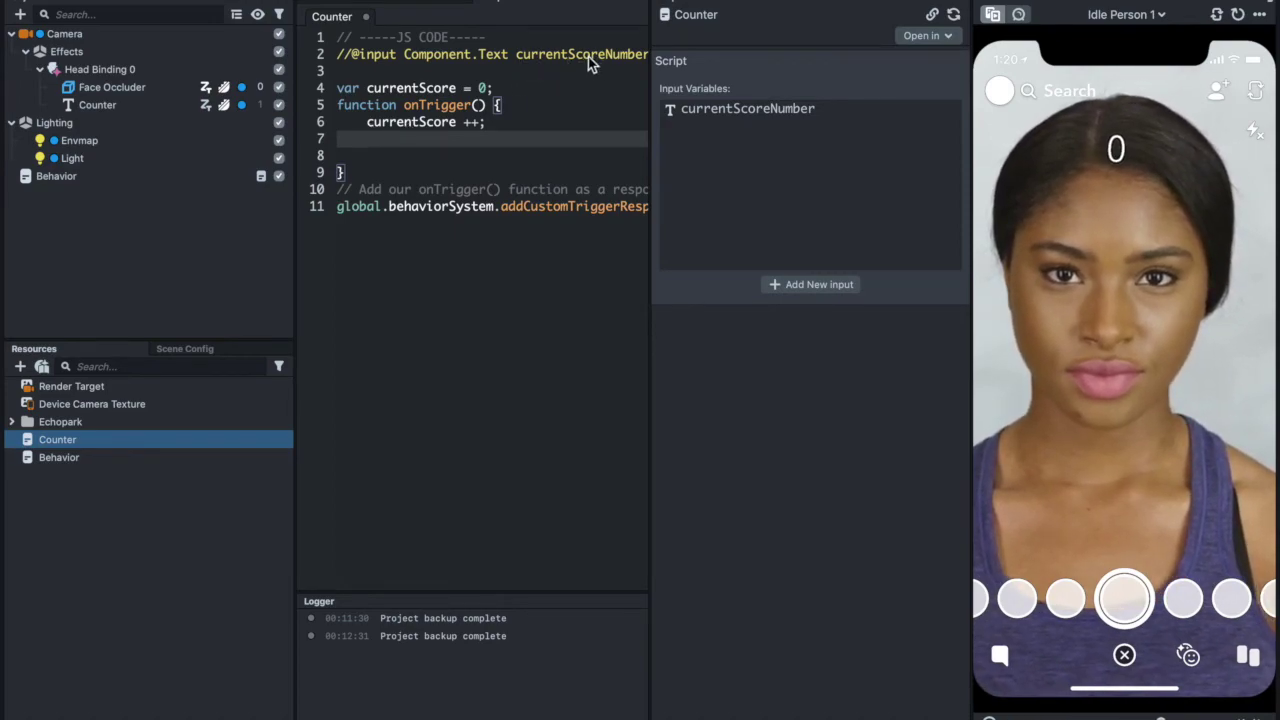
{"action": "type", "text": "scriot"}
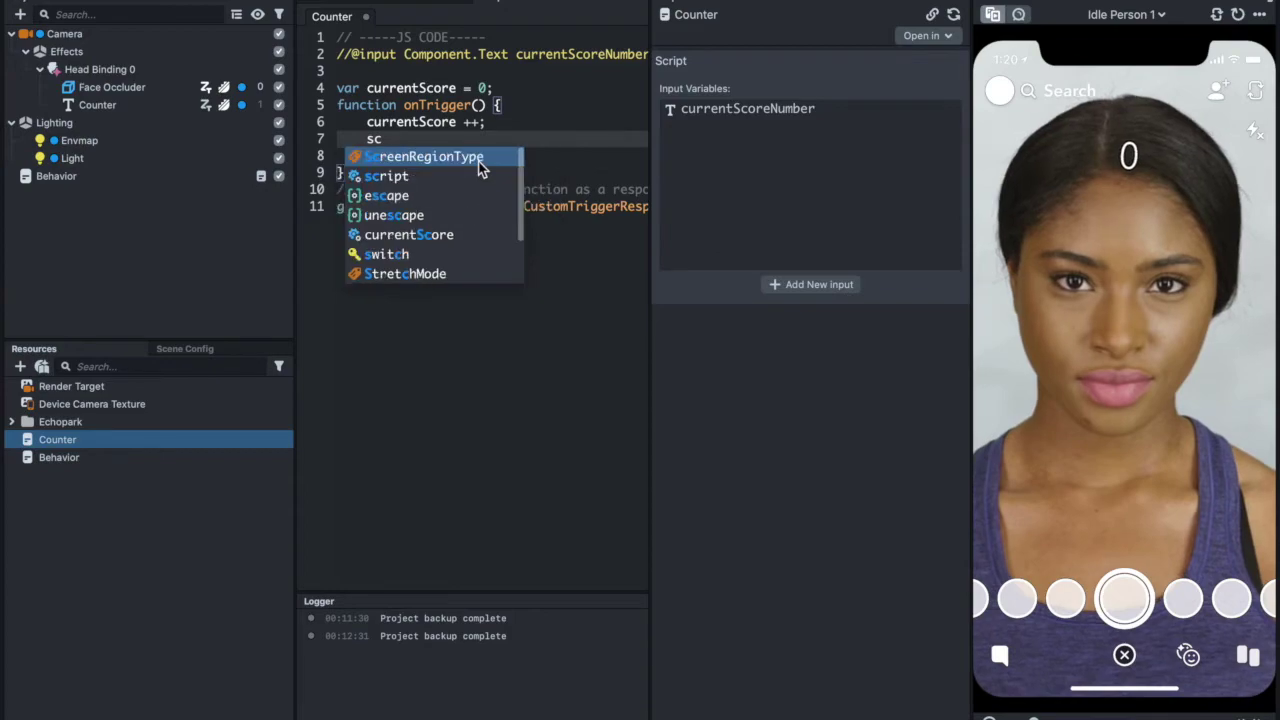
{"action": "key", "text": "BackSpace"}
{"action": "key", "text": "BackSpace"}
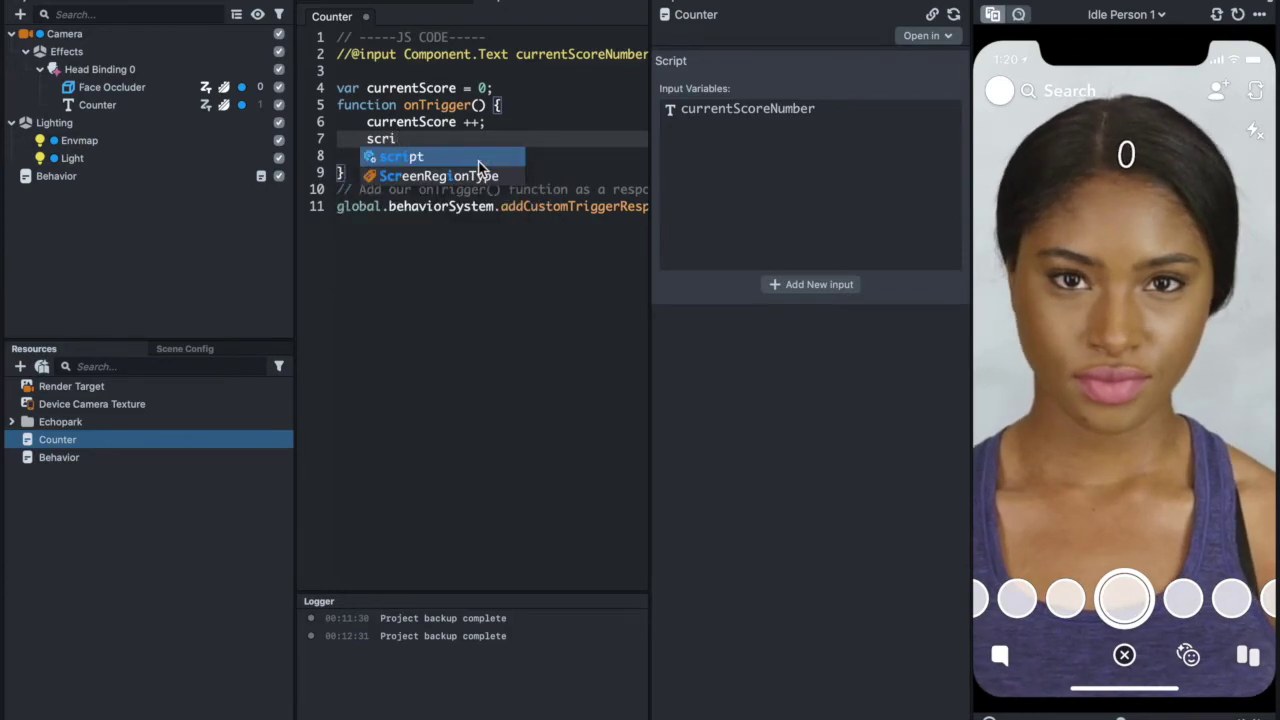
{"action": "type", "text": "pt.c"}
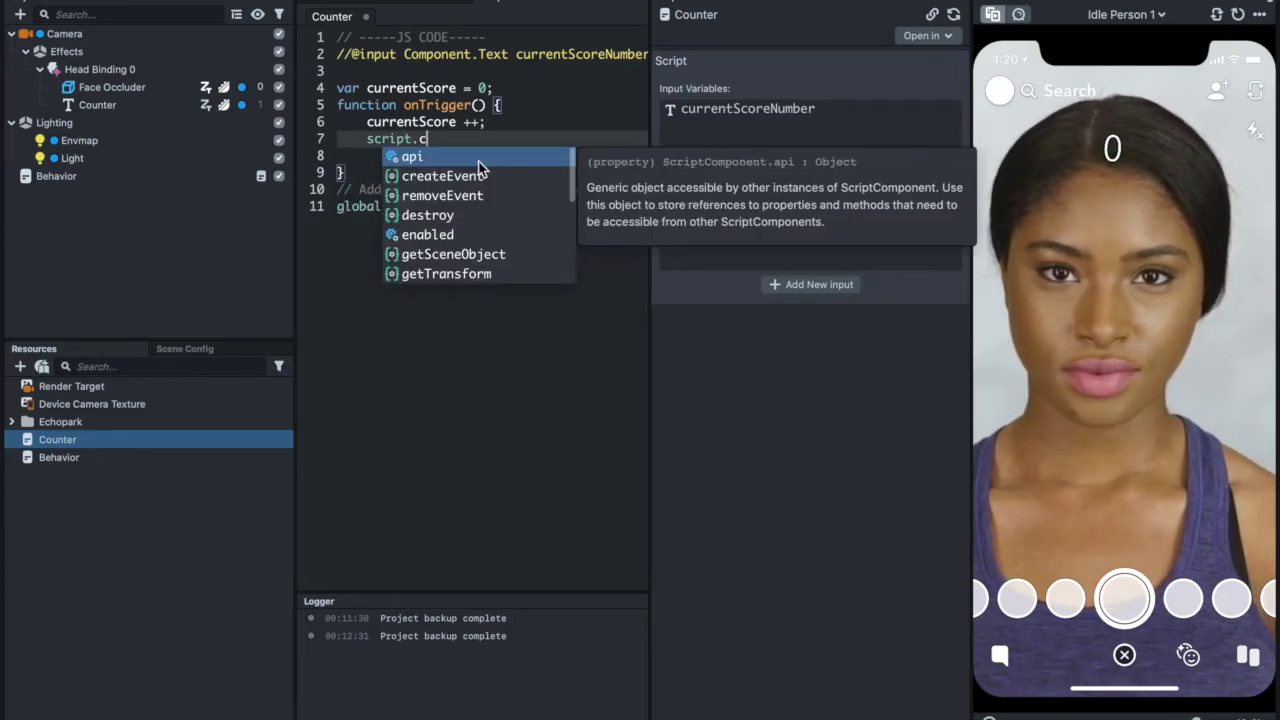
{"action": "type", "text": "urrentScoreNumber"}
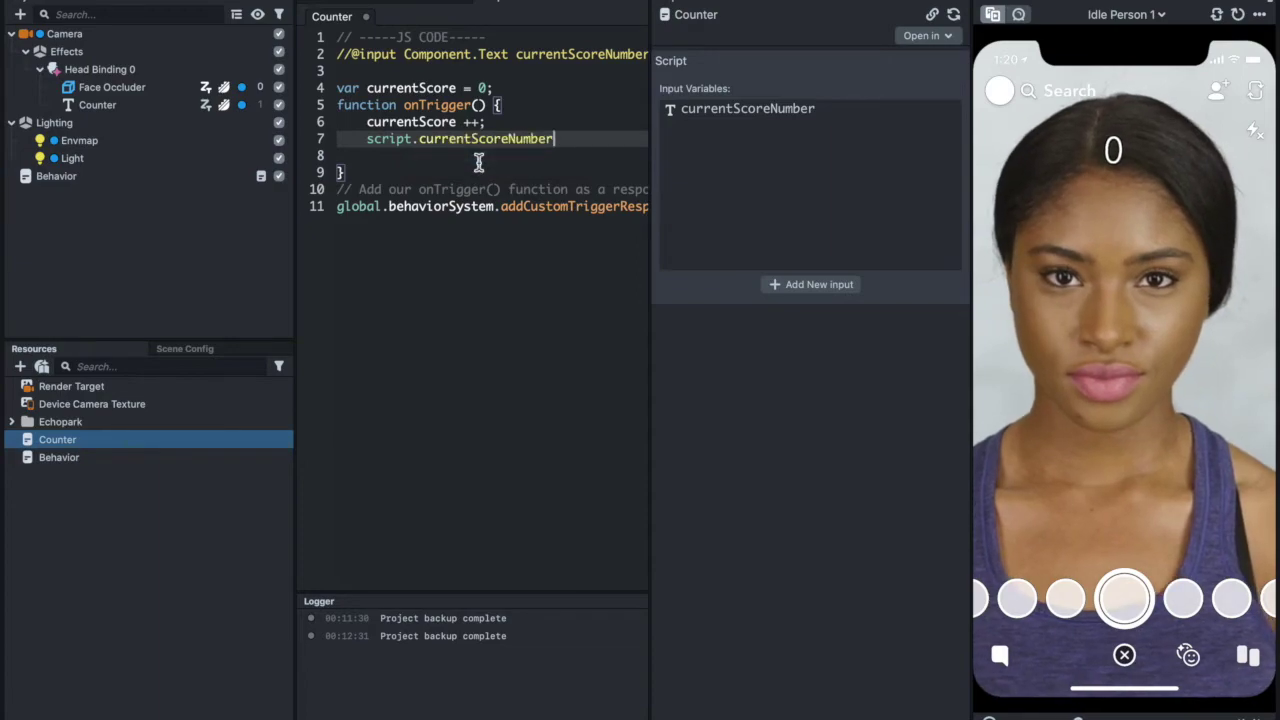
{"action": "type", "text": ".text"}
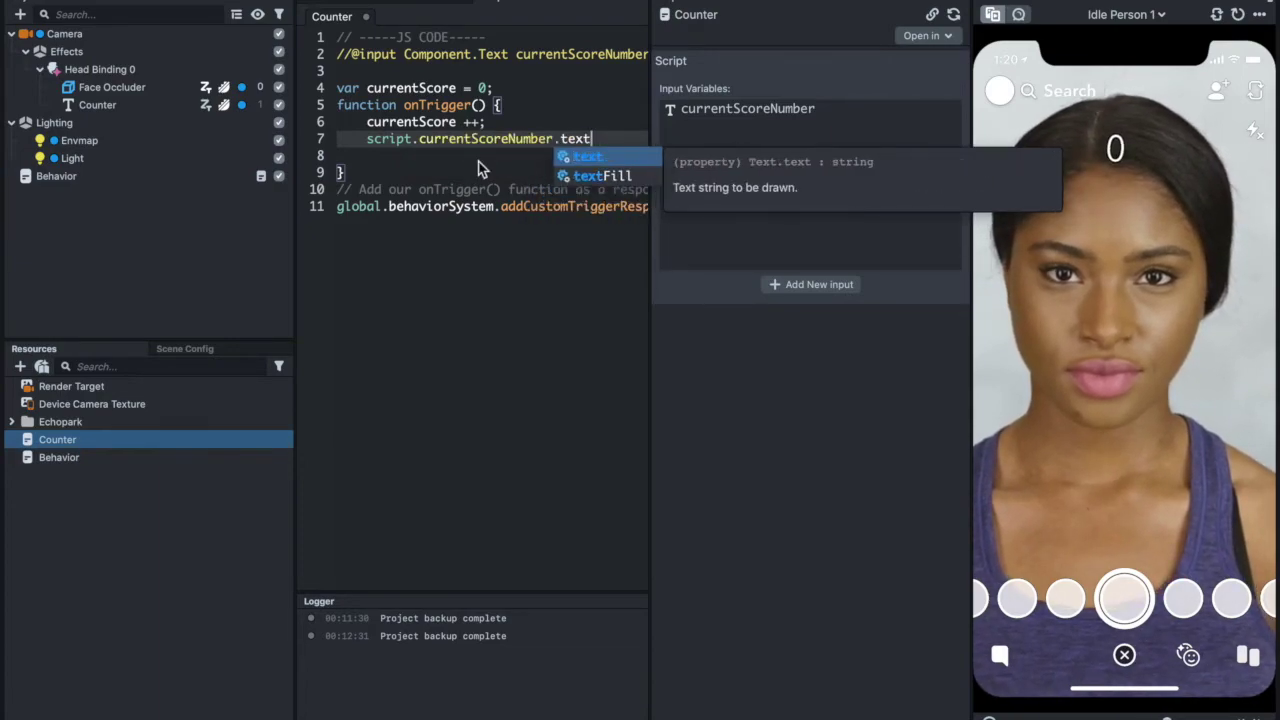
{"action": "type", "text": " = "}
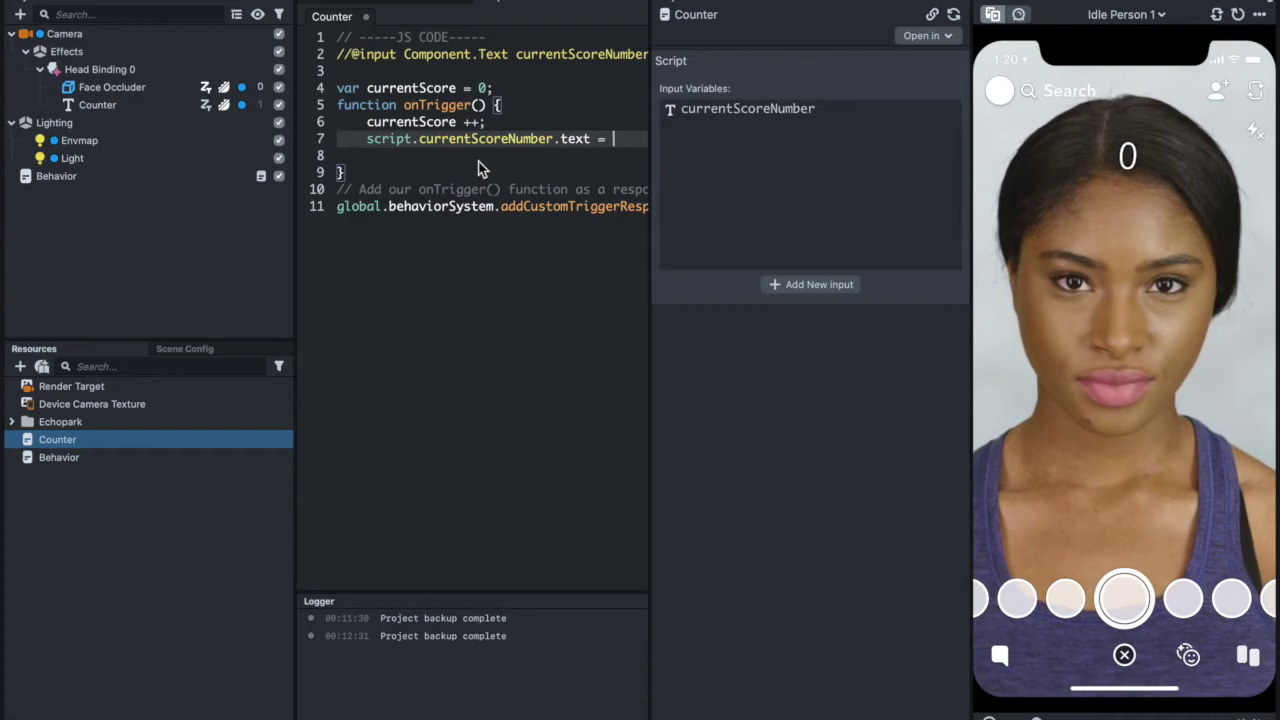
{"action": "type", "text": "curre"}
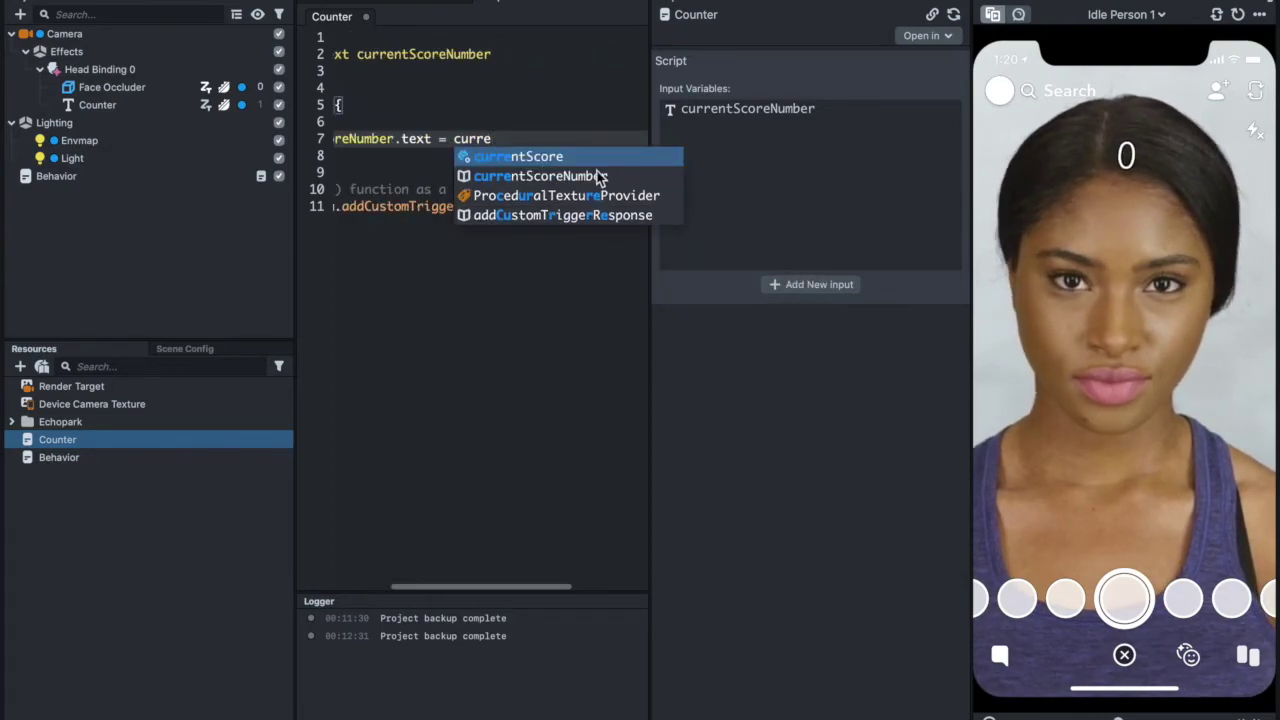
{"action": "left_click", "coordinate": [577, 158]}
{"action": "type", "text": "."}
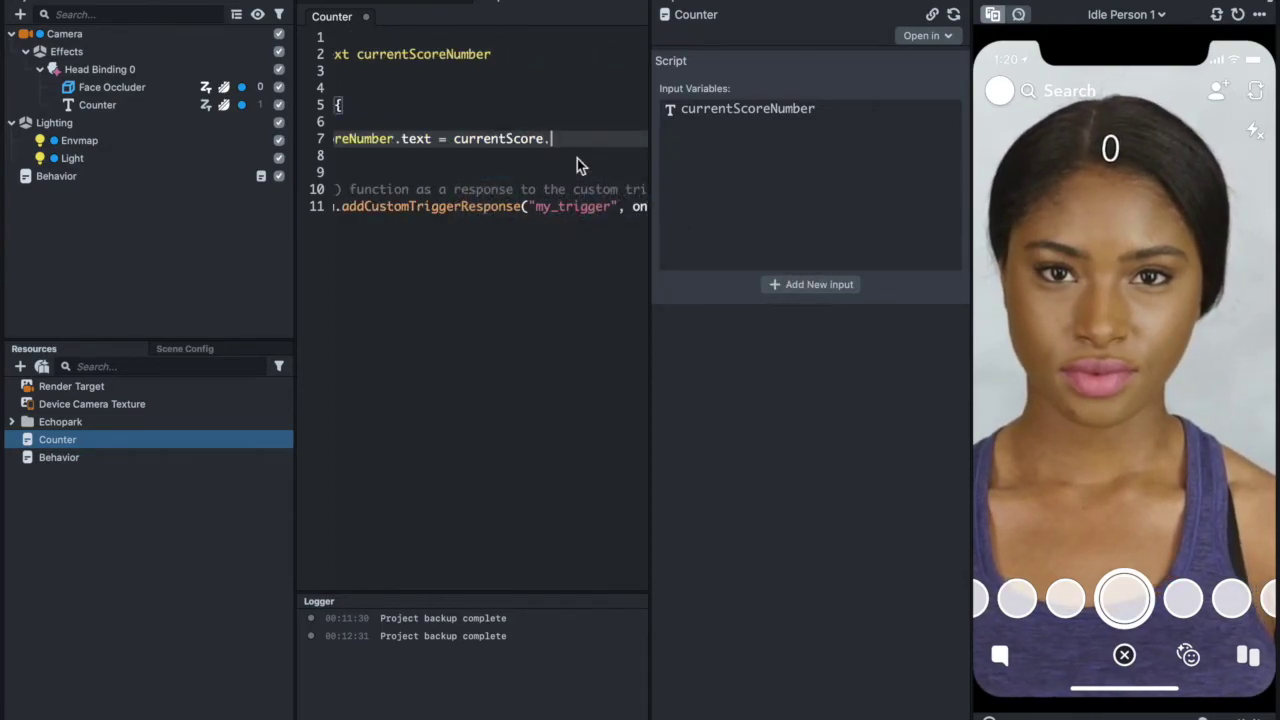
{"action": "type", "text": "toS"}
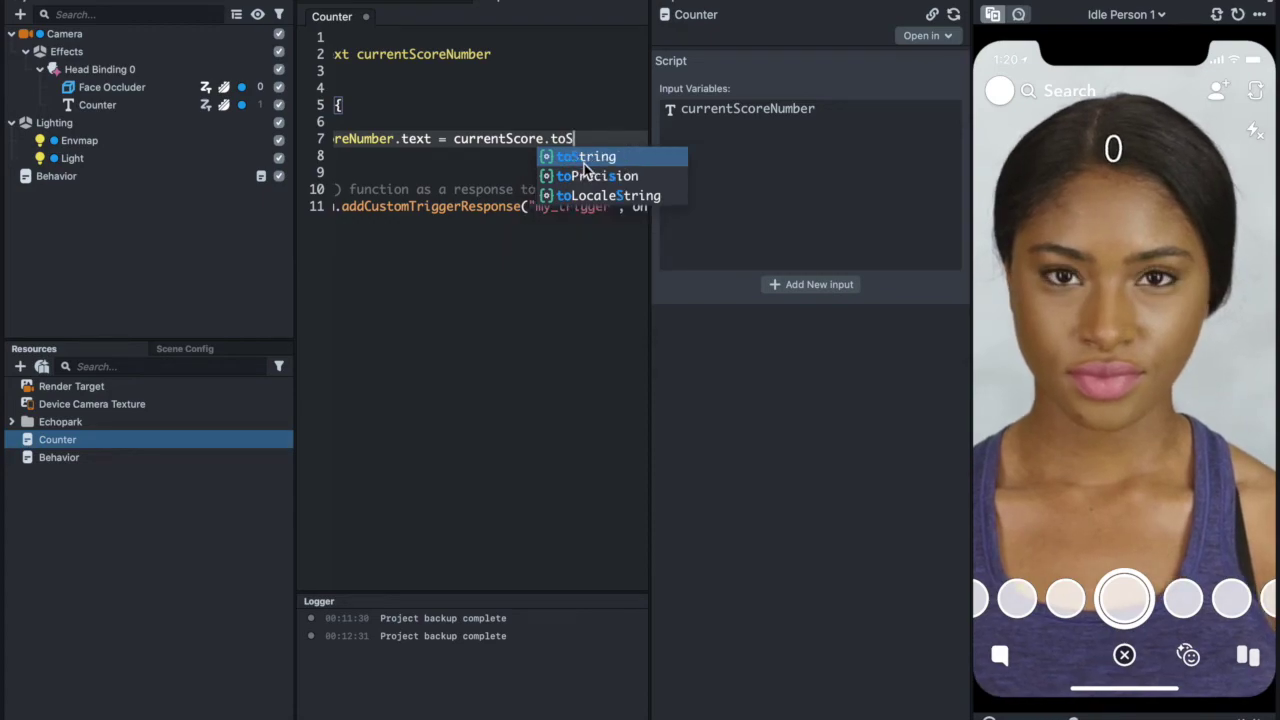
{"action": "left_click", "coordinate": [584, 162]}
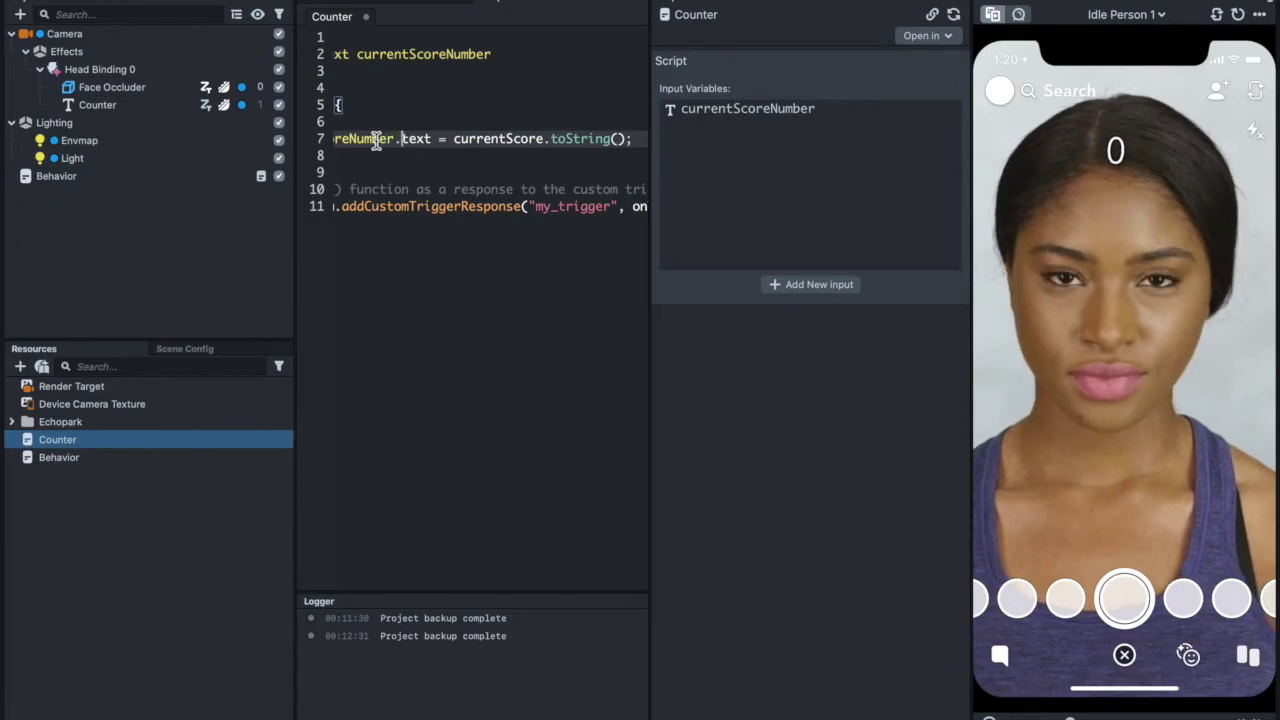
- Close the Counter script and save its changes
{"action": "mouse_move", "coordinate": [376, 140]}
{"action": "left_mouse_down"}
{"action": "mouse_move", "coordinate": [258, 150]}
{"action": "mouse_move", "coordinate": [380, 157]}
{"action": "left_mouse_up"}
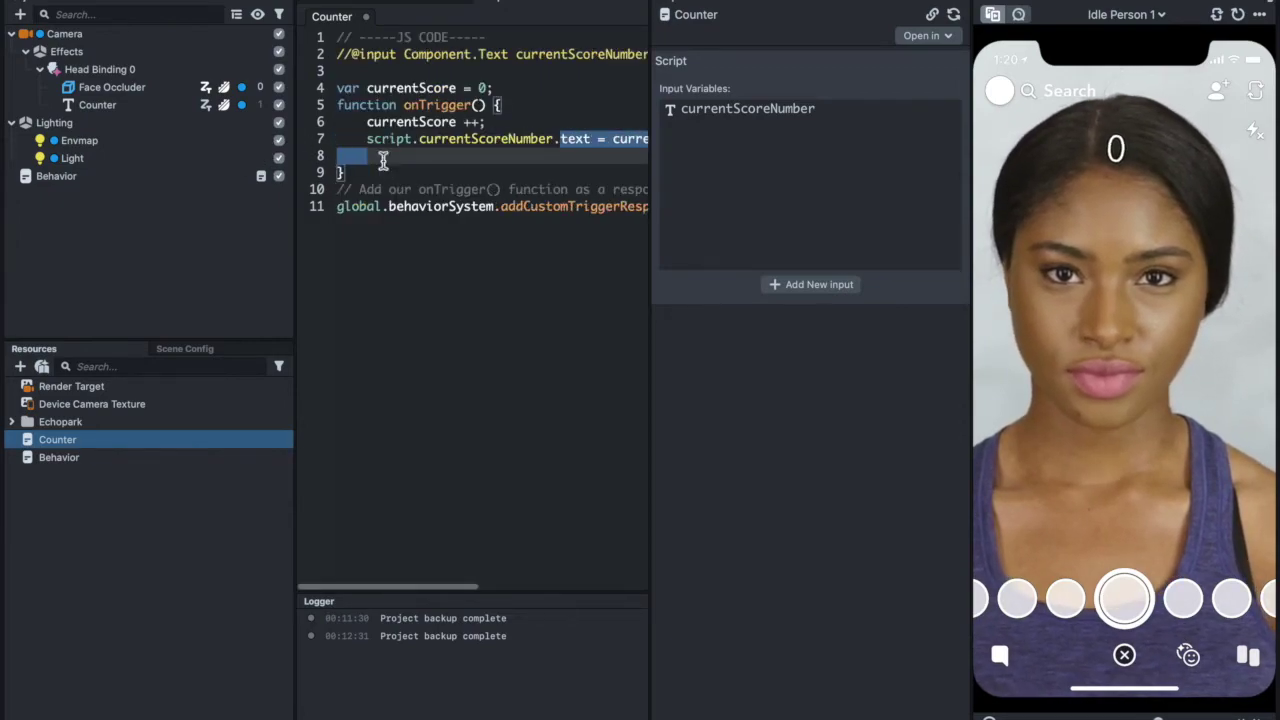
{"action": "left_click", "coordinate": [494, 138]}
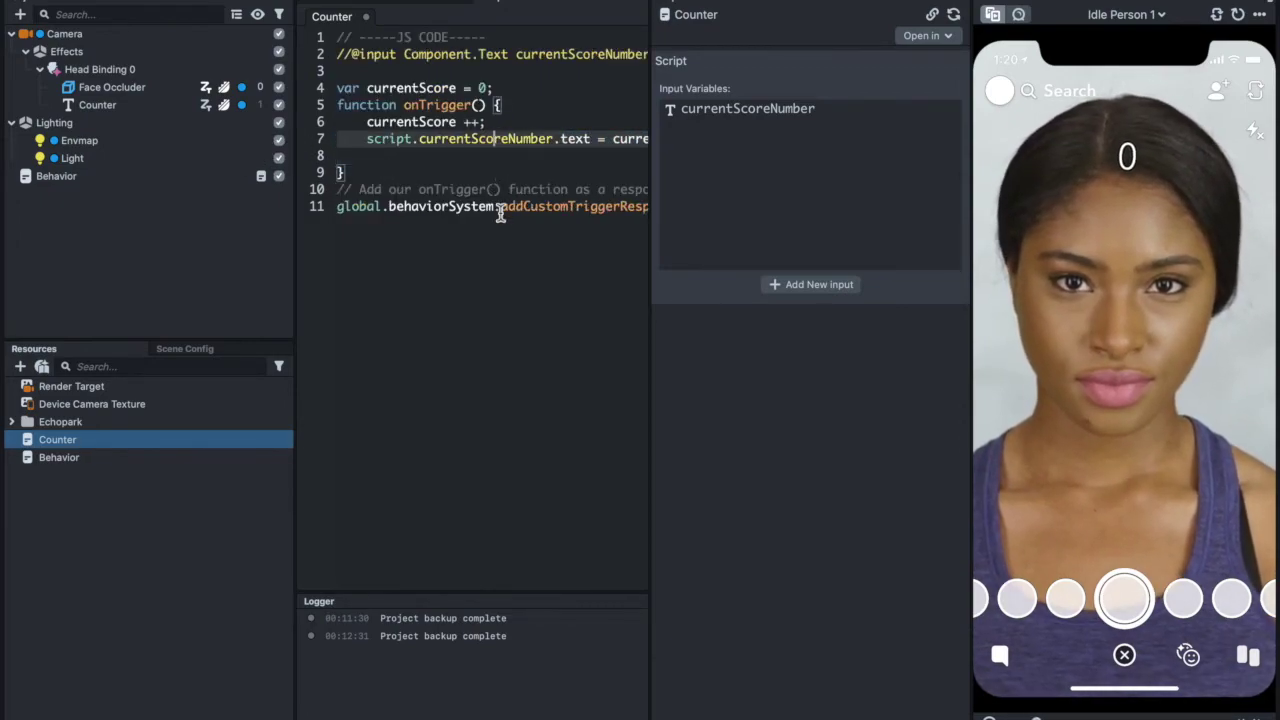
{"action": "left_click", "coordinate": [365, 18]}
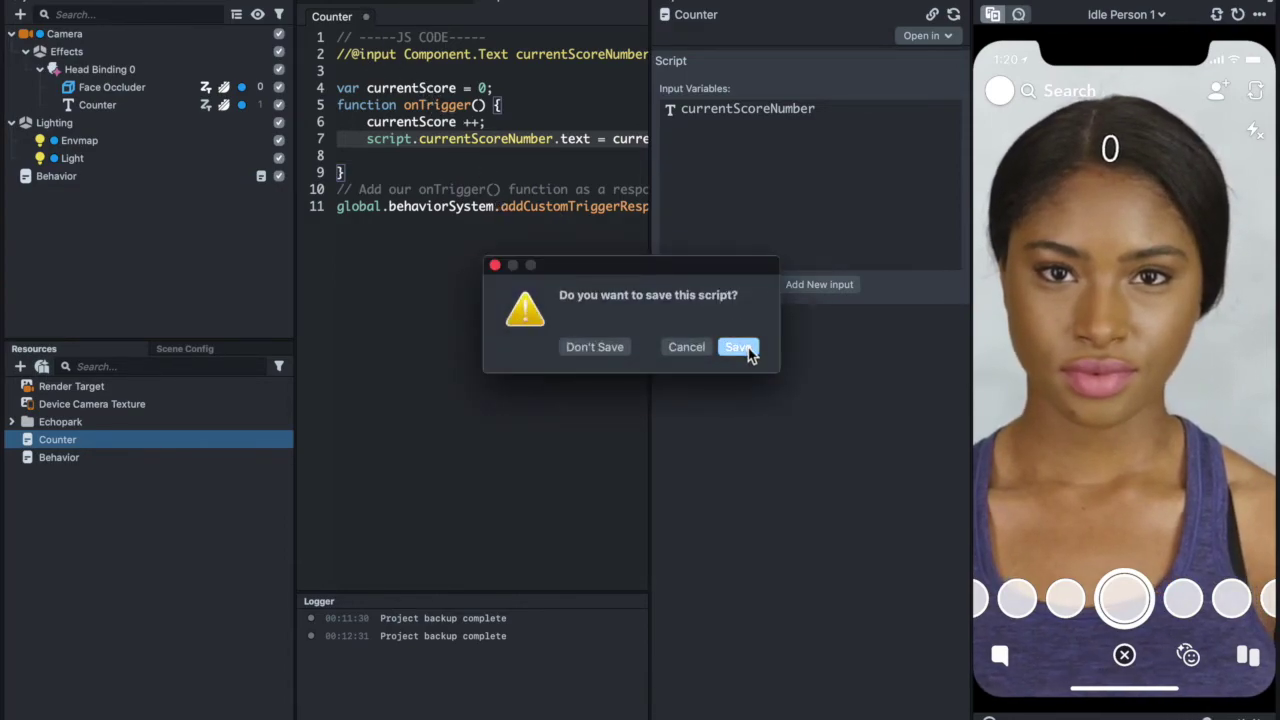
{"action": "left_click", "coordinate": [743, 348]}
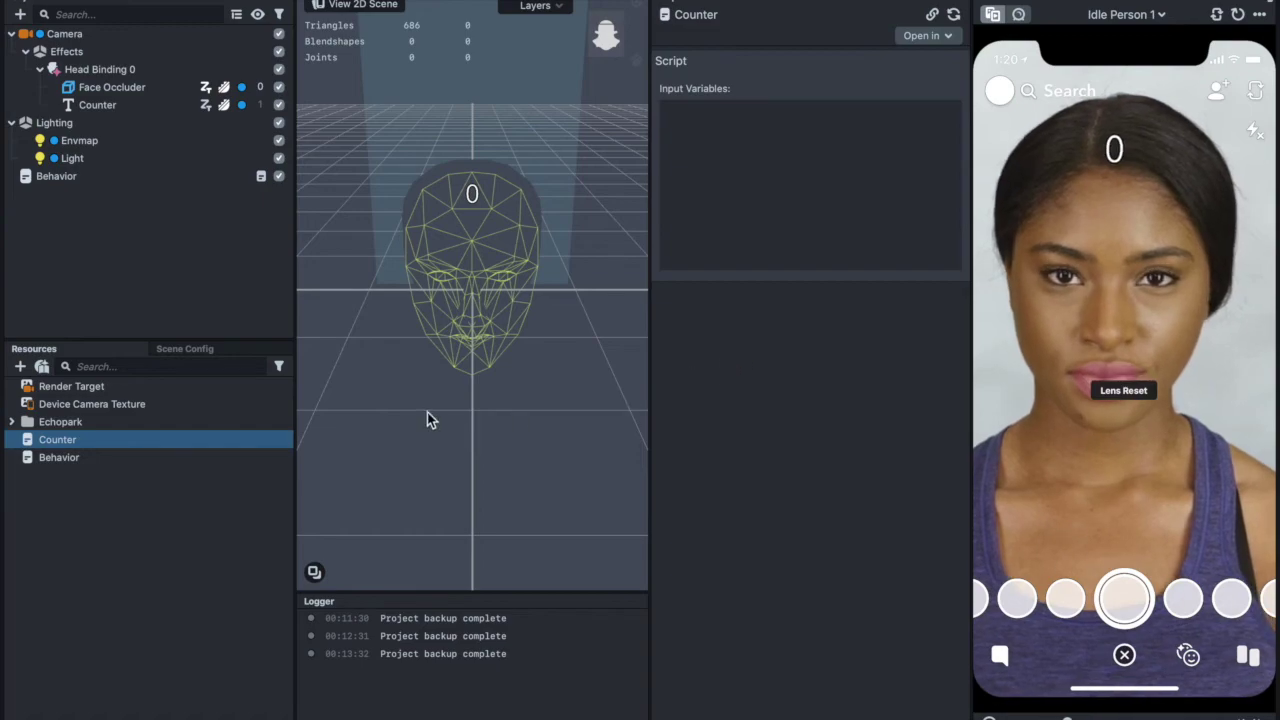
- Assign the Counter text under Head Binding 0 to the Counter script's Current Score Number input on the Behavior object
{"action": "left_click", "coordinate": [119, 177]}
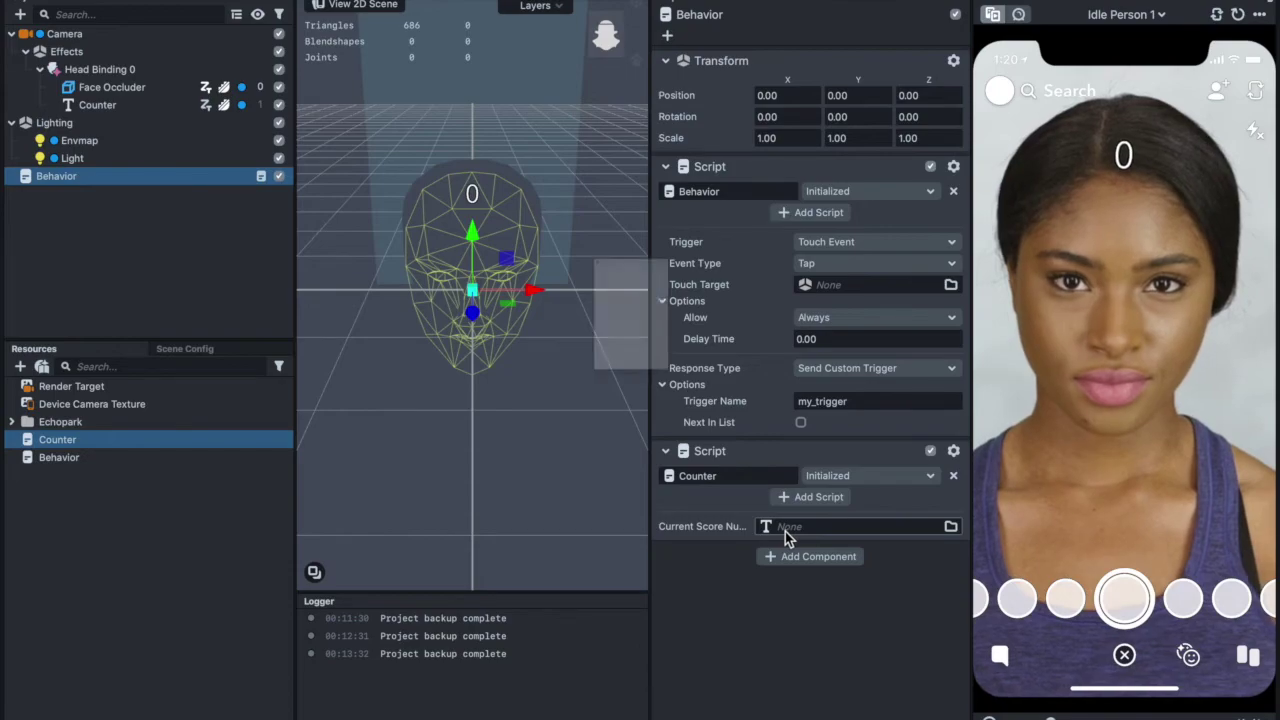
{"action": "left_click", "coordinate": [787, 532]}
{"action": "left_click", "coordinate": [496, 159]}
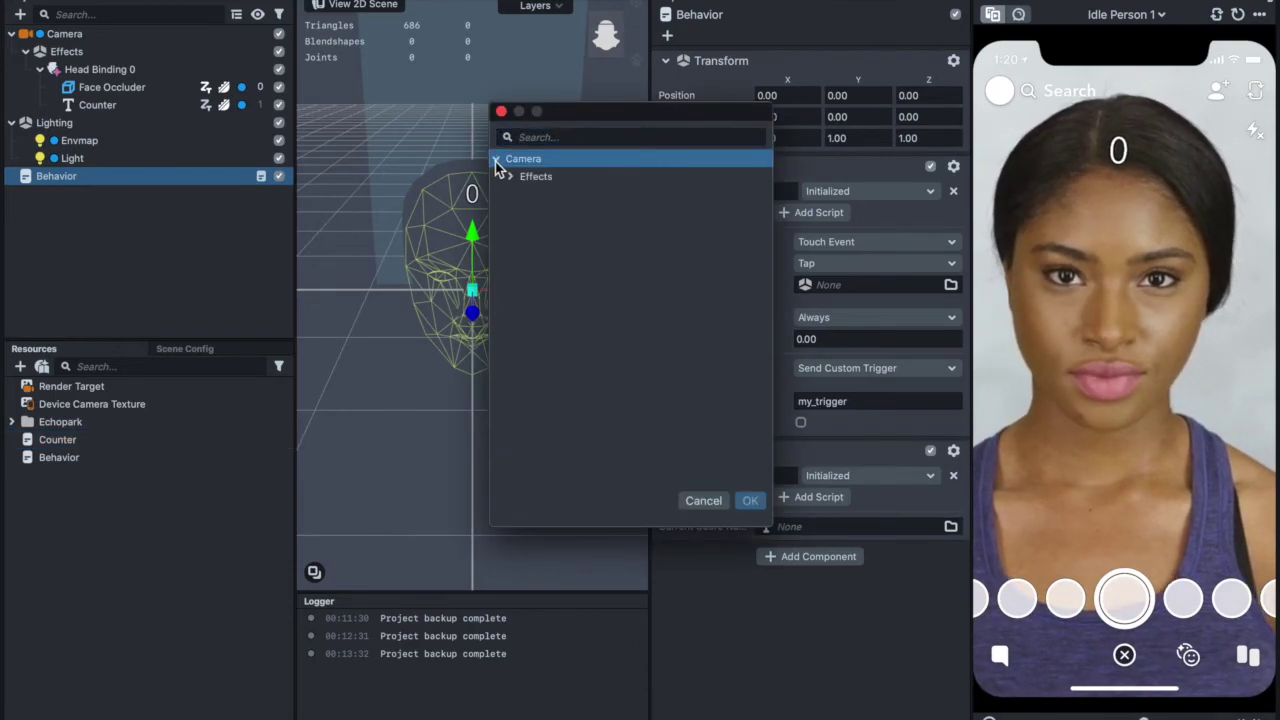
{"action": "left_click", "coordinate": [510, 177]}
{"action": "left_click", "coordinate": [521, 195]}
{"action": "double_click", "coordinate": [603, 223]}
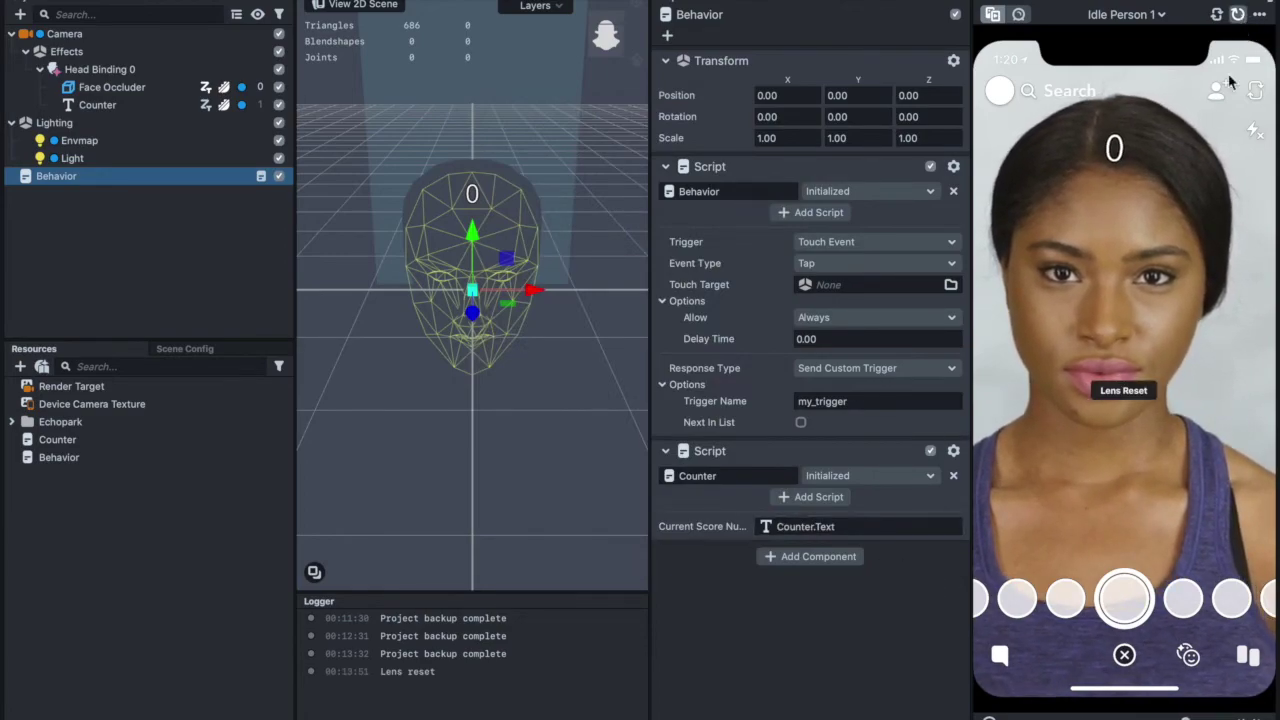
- Test the lens by tapping the face in the preview eight times to advance the counter
{"action": "left_click", "coordinate": [1148, 440]}
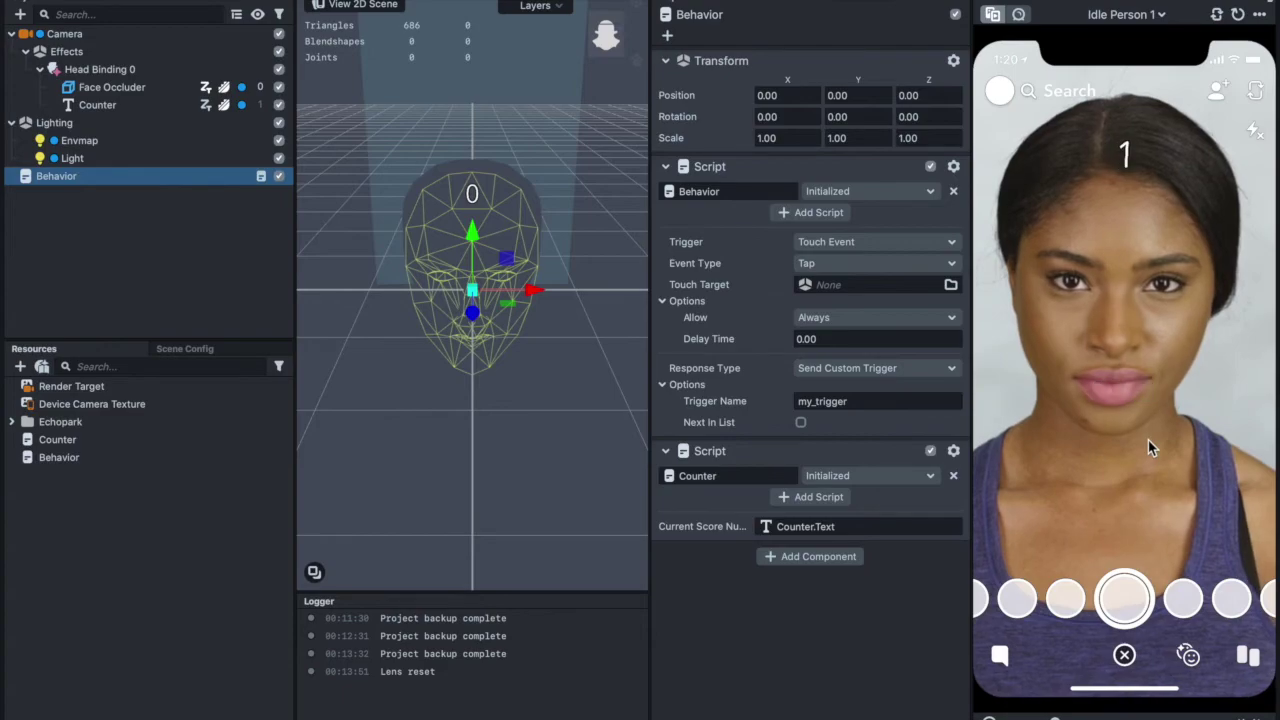
{"action": "left_click", "coordinate": [1148, 446]}
{"action": "left_click", "coordinate": [1148, 446]}
{"action": "left_click", "coordinate": [1148, 446]}
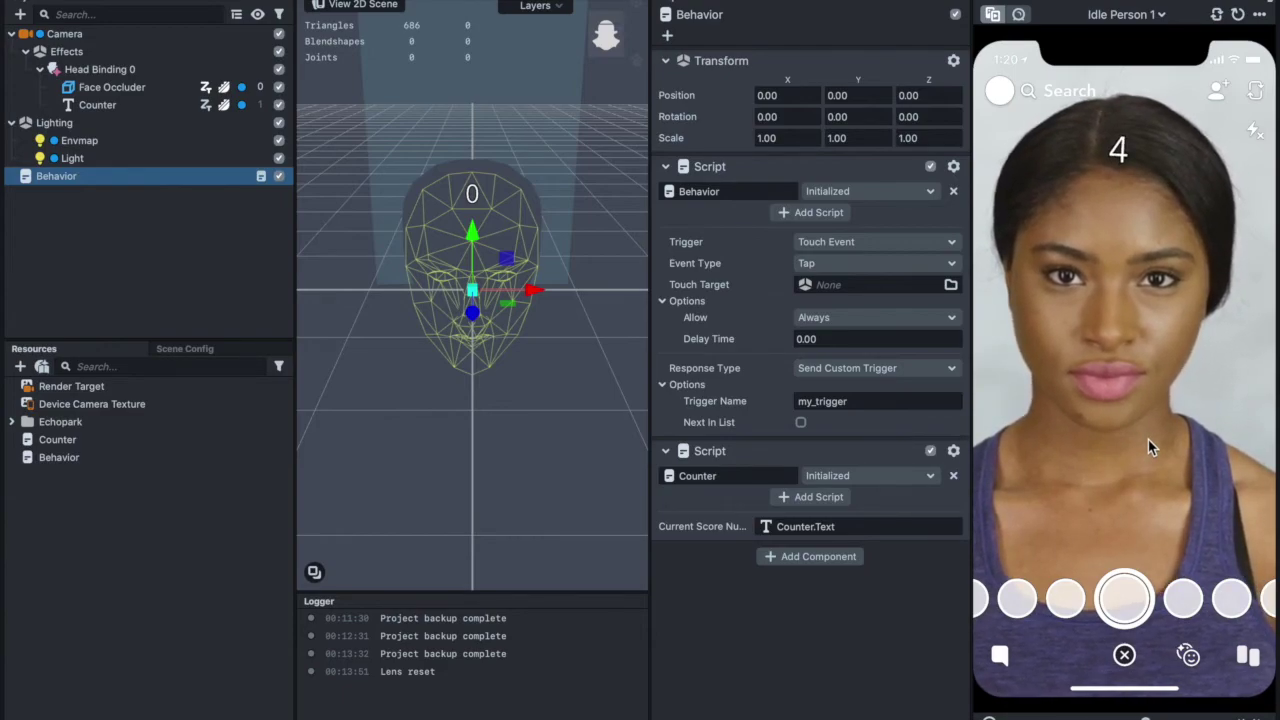
{"action": "left_click", "coordinate": [1148, 446]}
{"action": "left_click", "coordinate": [1148, 440]}
{"action": "left_click", "coordinate": [1148, 440]}
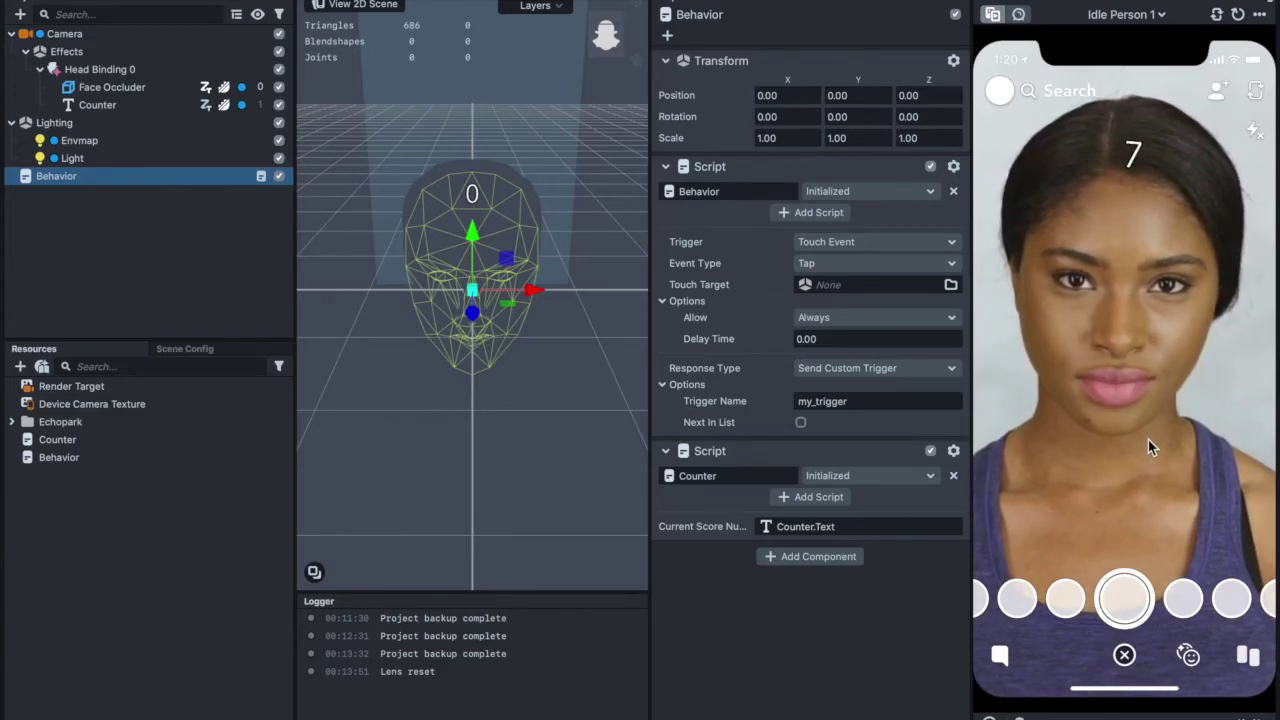
{"action": "left_click", "coordinate": [1148, 440]}
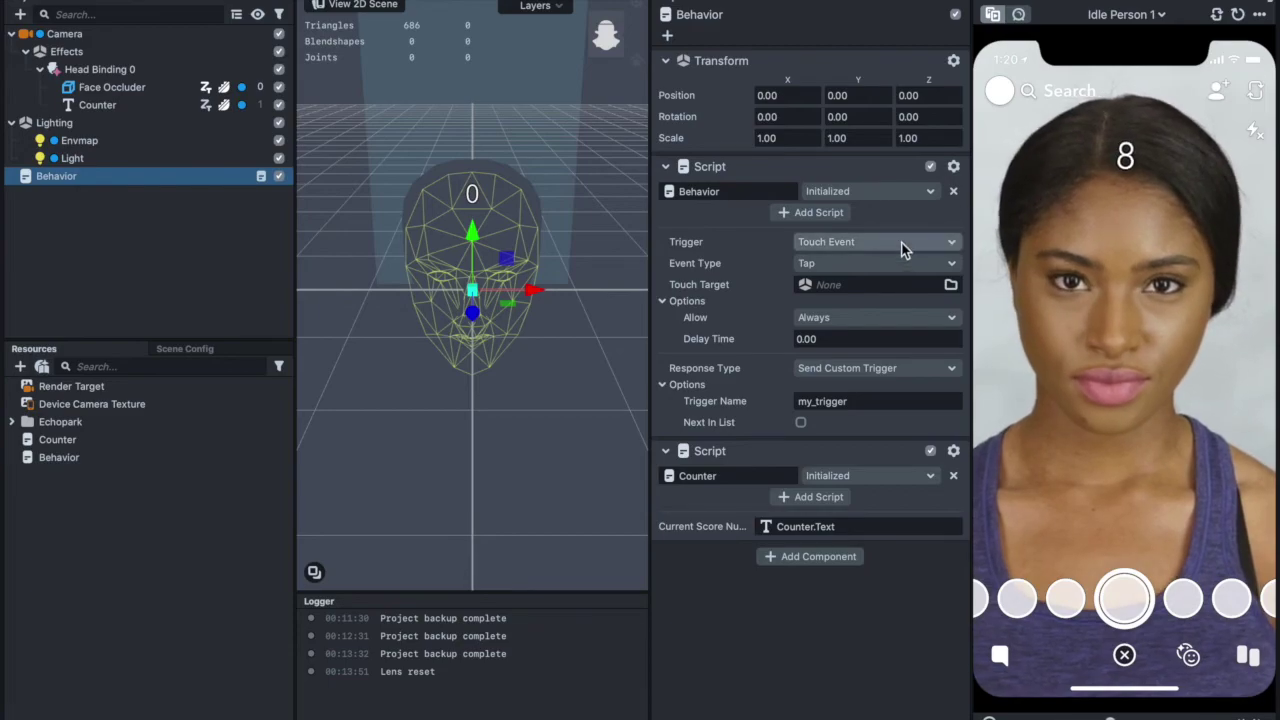
- Change the Behavior script's trigger to Face Event with the event type Brows Raised
{"action": "left_click", "coordinate": [865, 241]}
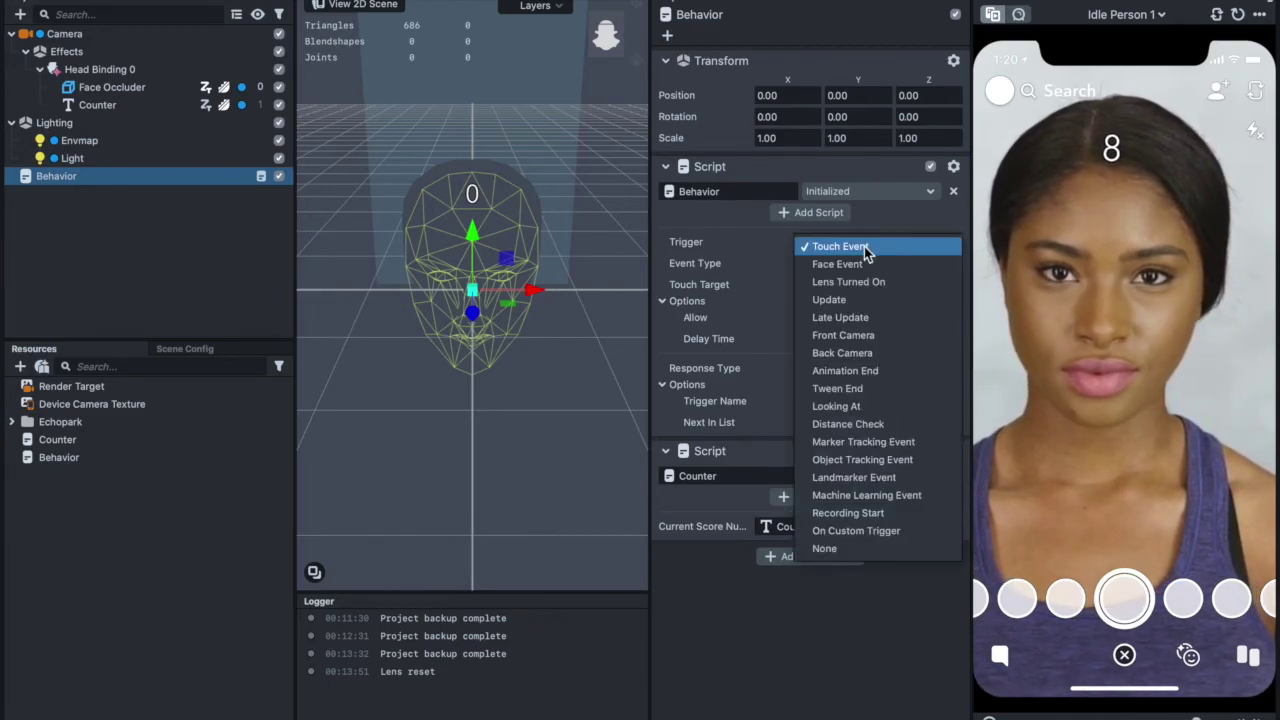
{"action": "left_click", "coordinate": [863, 266]}
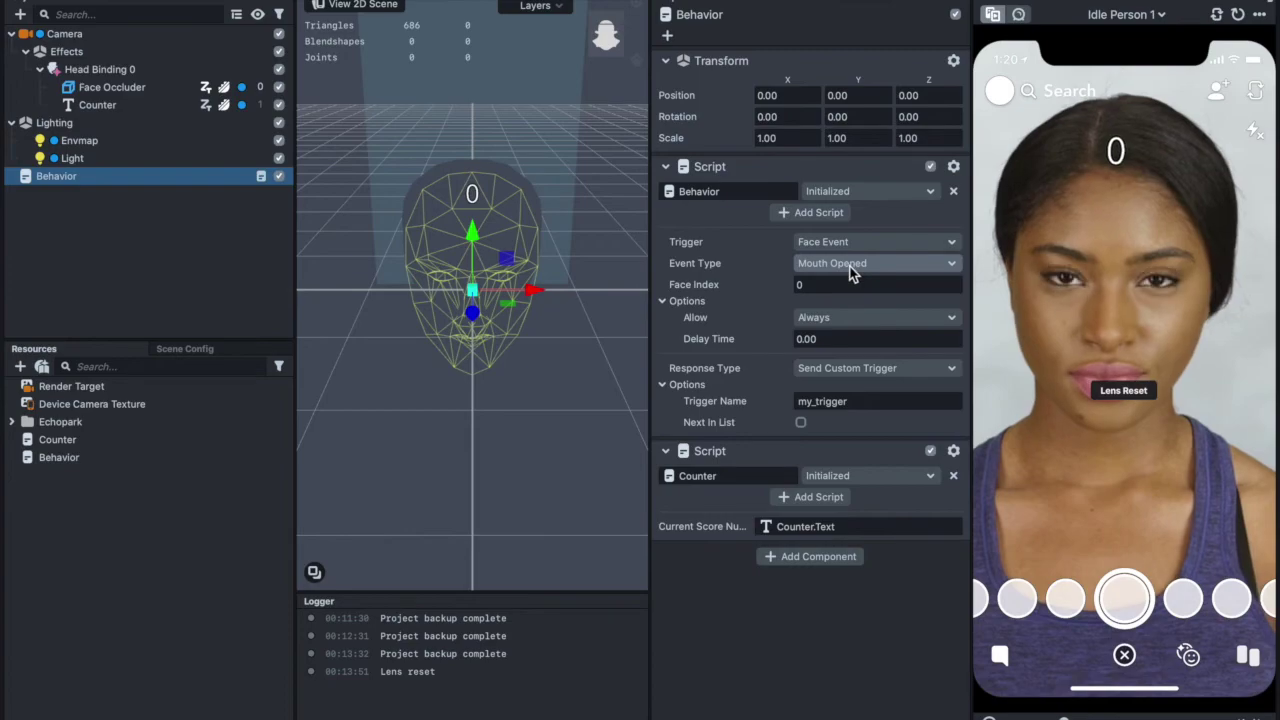
{"action": "left_click", "coordinate": [850, 264]}
{"action": "left_click", "coordinate": [847, 304]}
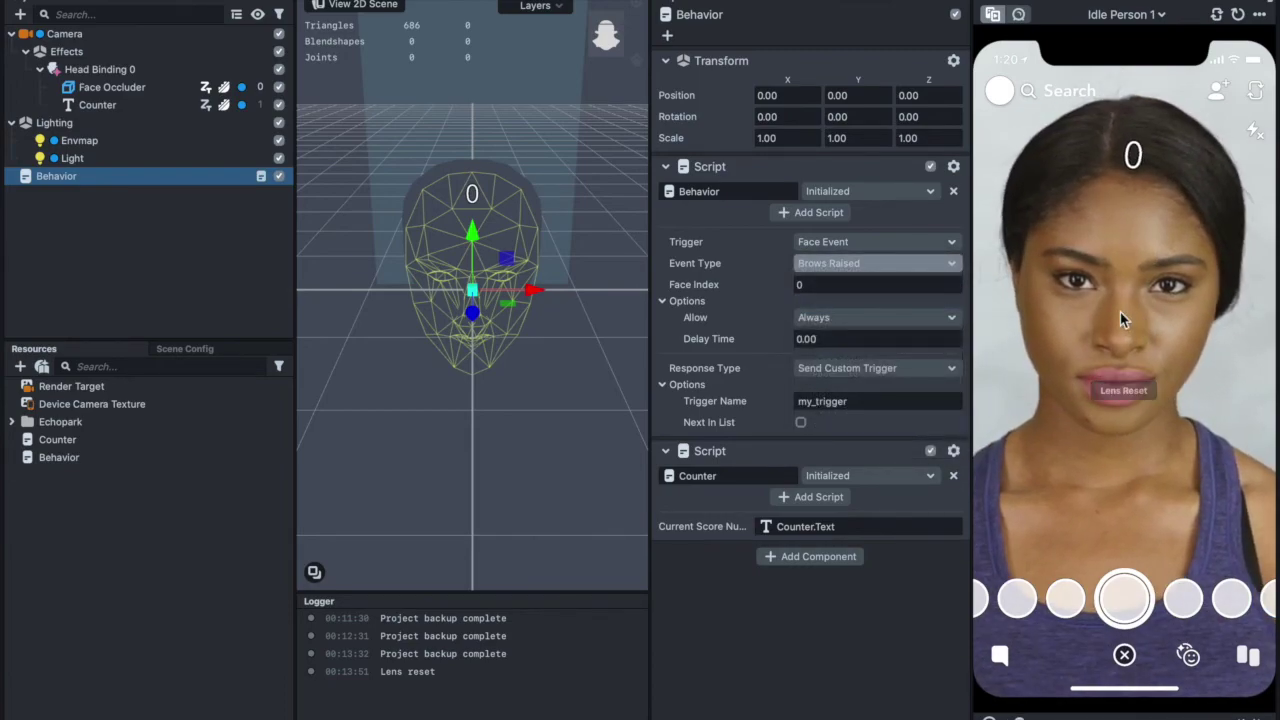
- Switch the lens preview to the Raise Eyebrows Person 1 video
{"action": "left_click", "coordinate": [1125, 16]}
{"action": "left_click", "coordinate": [1152, 71]}
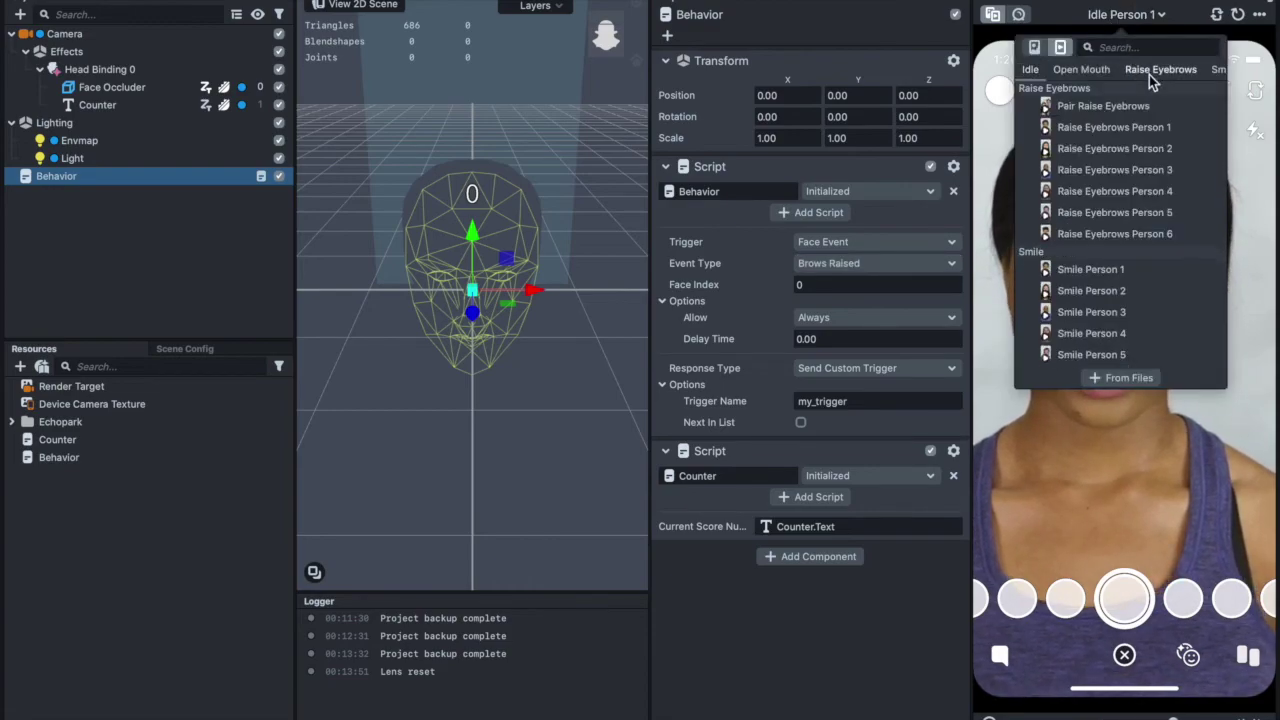
{"action": "left_click", "coordinate": [1139, 128]}
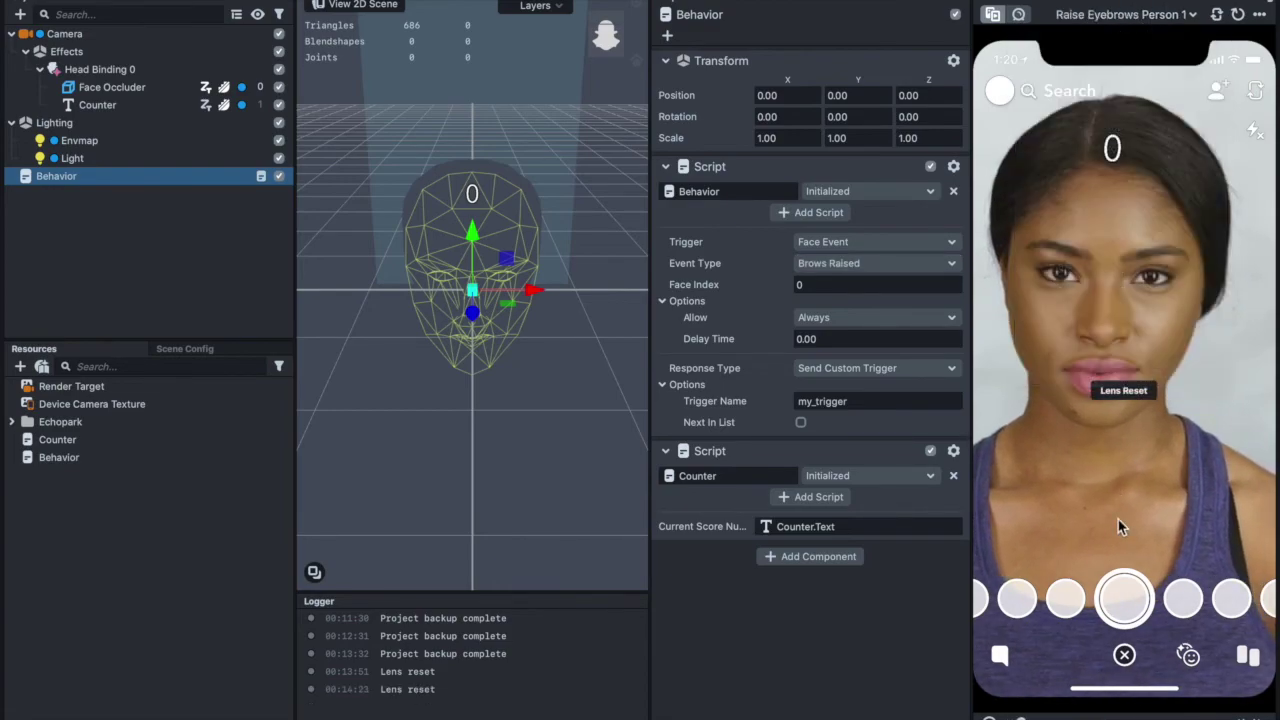